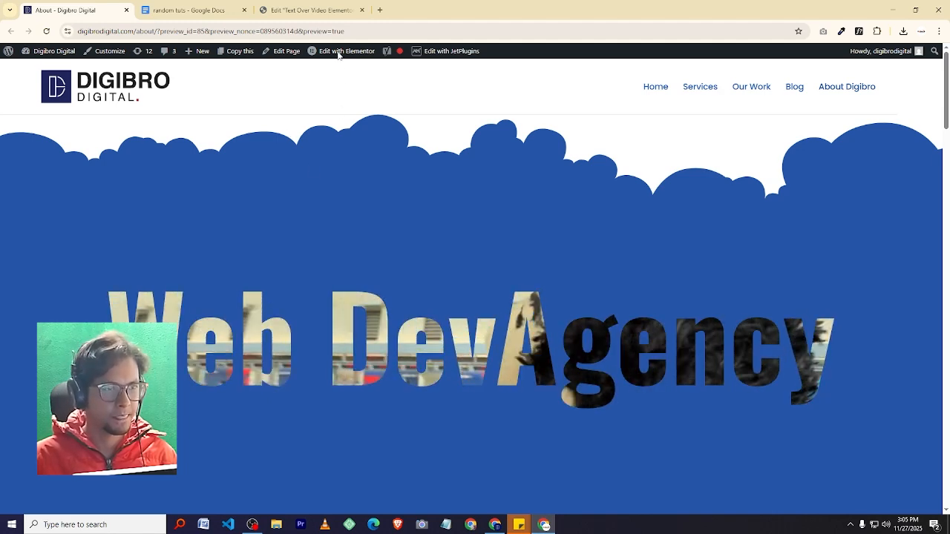
- Switch to the random tuts document in Google Docs and examine the tutorial heading about text over video
left_click(310, 10)
left_click(200, 10)
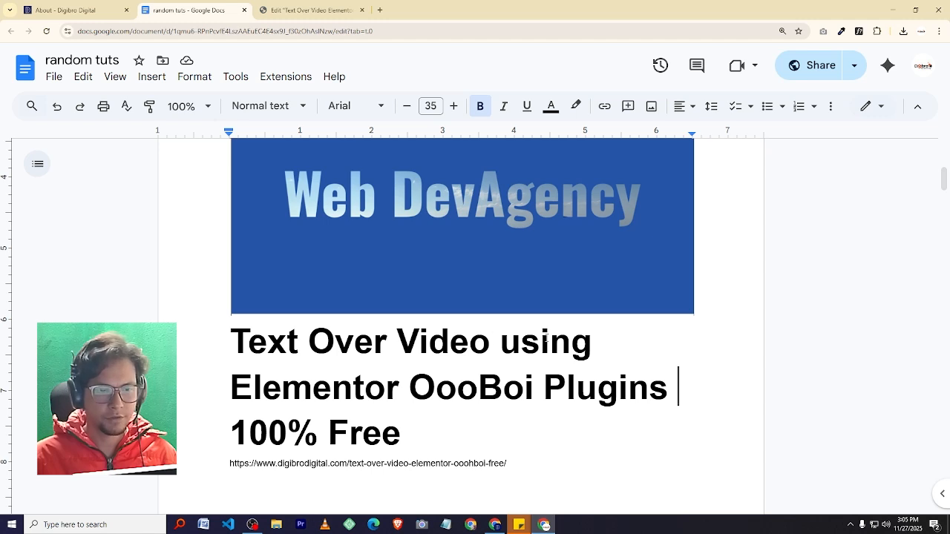
left_click(364, 393)
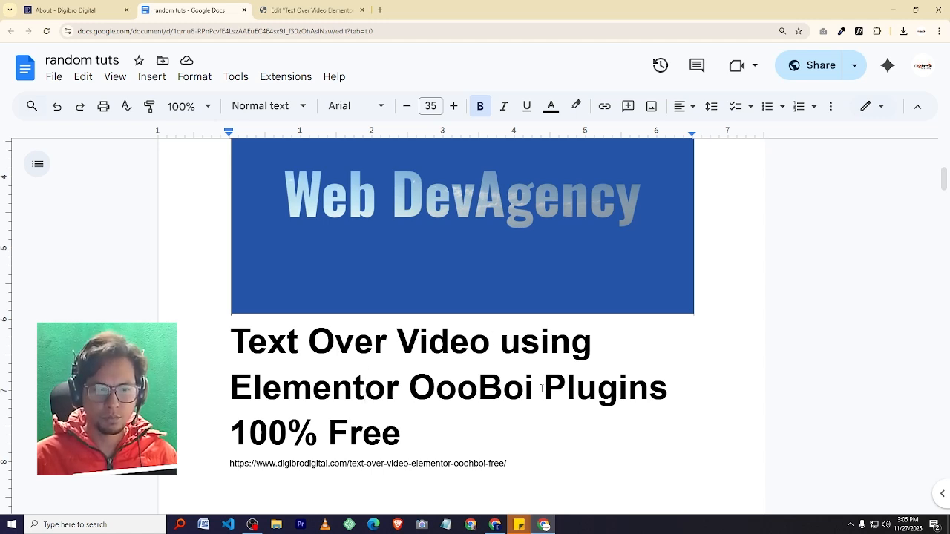
left_click(542, 389)
left_click(650, 388)
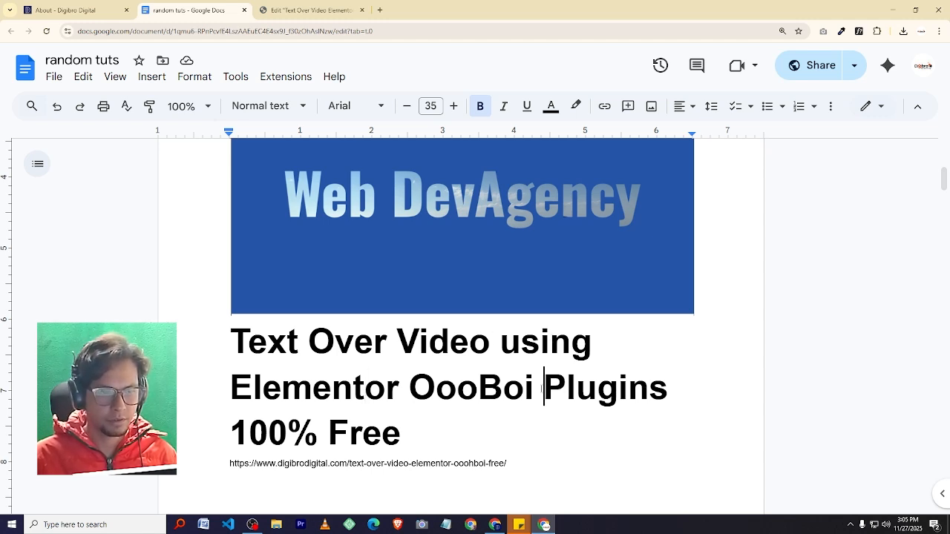
left_click(537, 388)
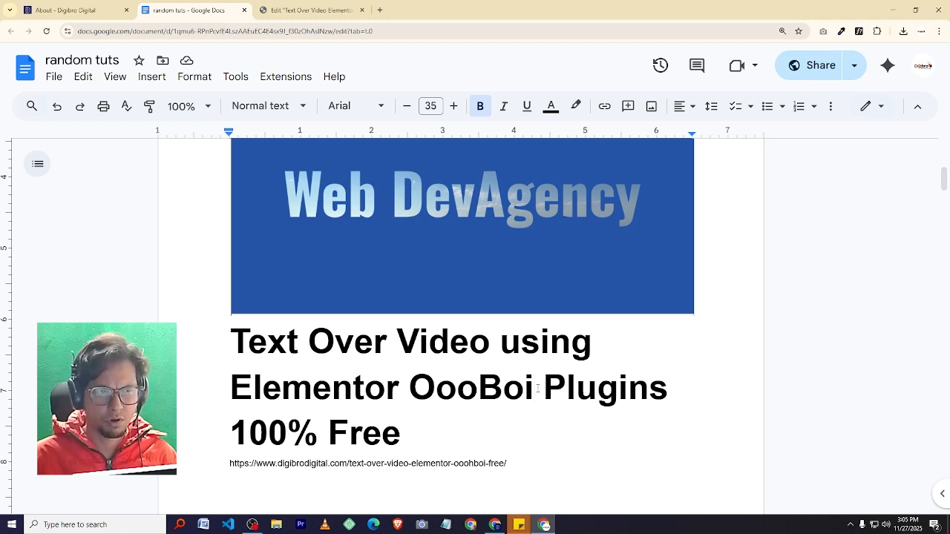
left_click_drag(535, 388, 238, 406)
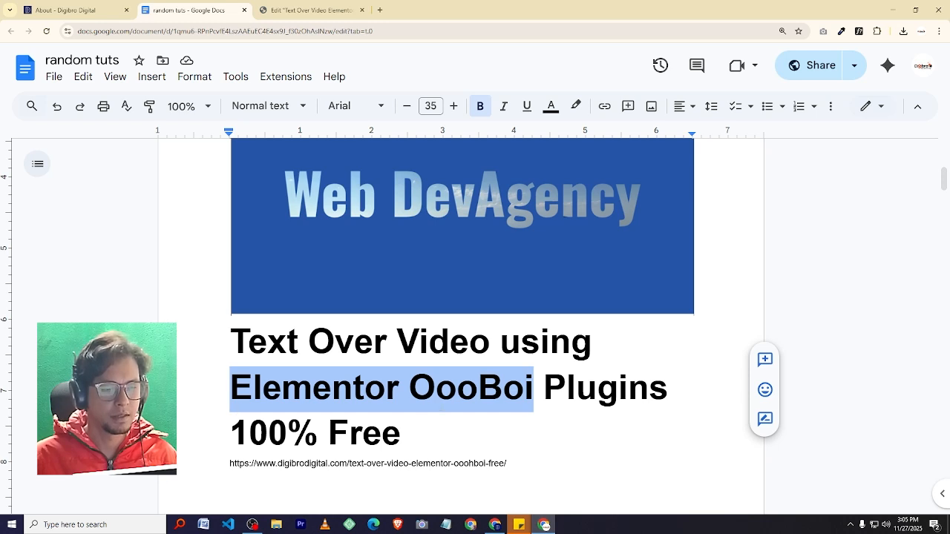
left_click(436, 386)
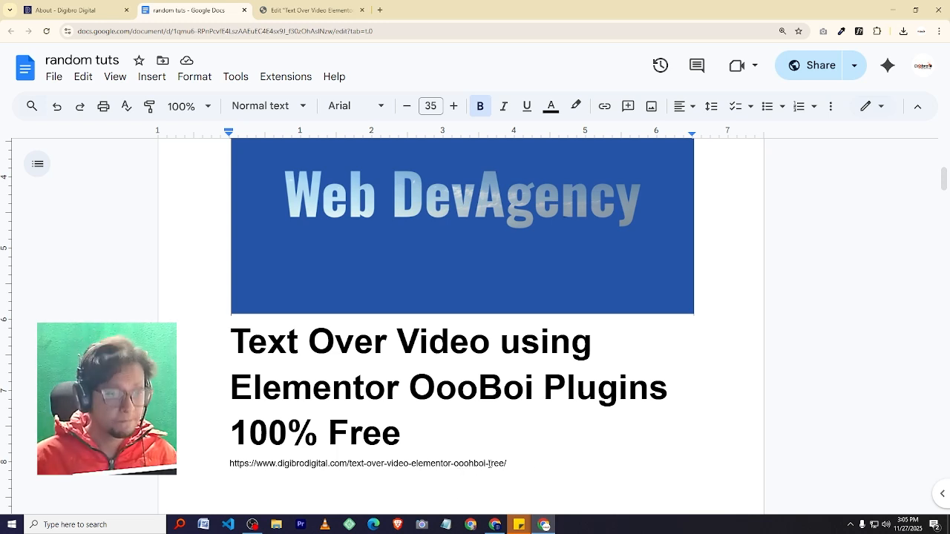
- Read the Assets Required and Notes sections, including the video background advice and the text canvas size
scroll(616, 418, "down", 7)
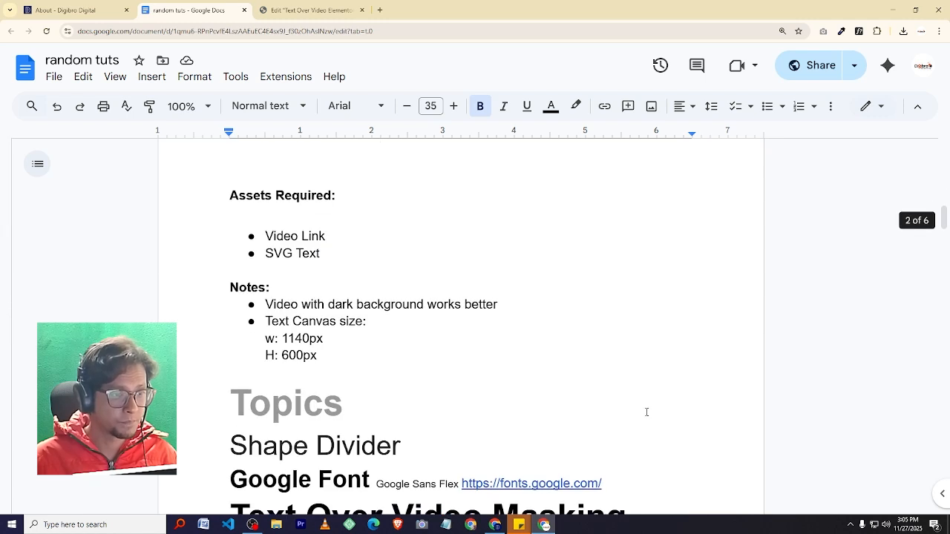
scroll(646, 412, "up", 1)
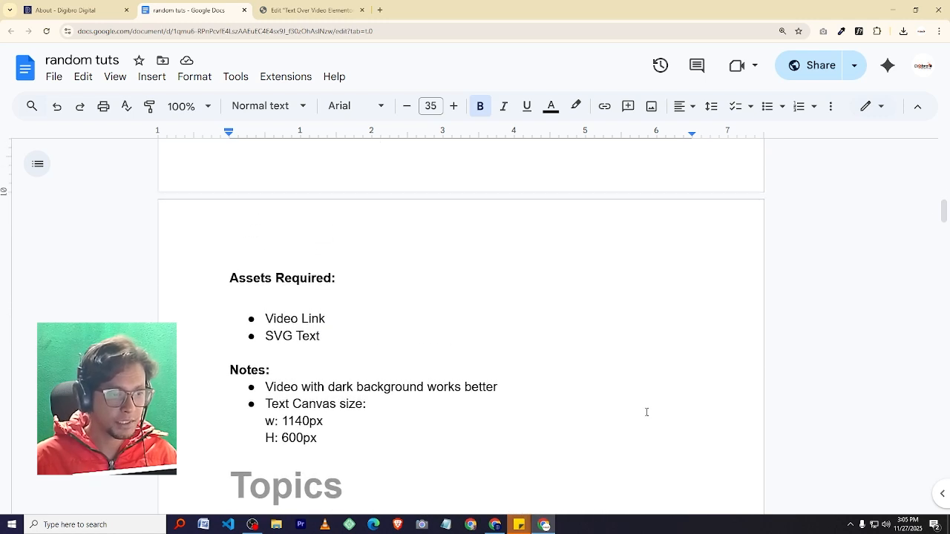
left_click(388, 312)
left_click(364, 337)
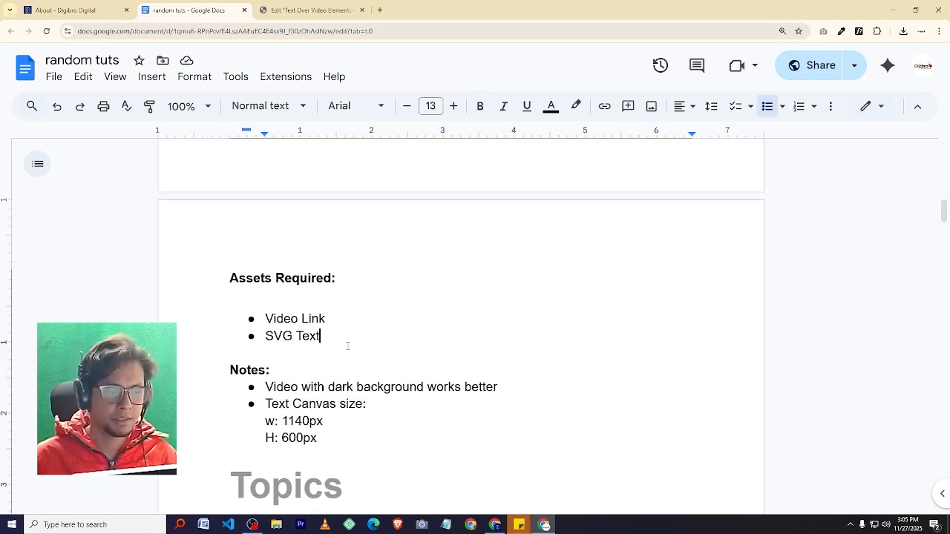
left_click(346, 345)
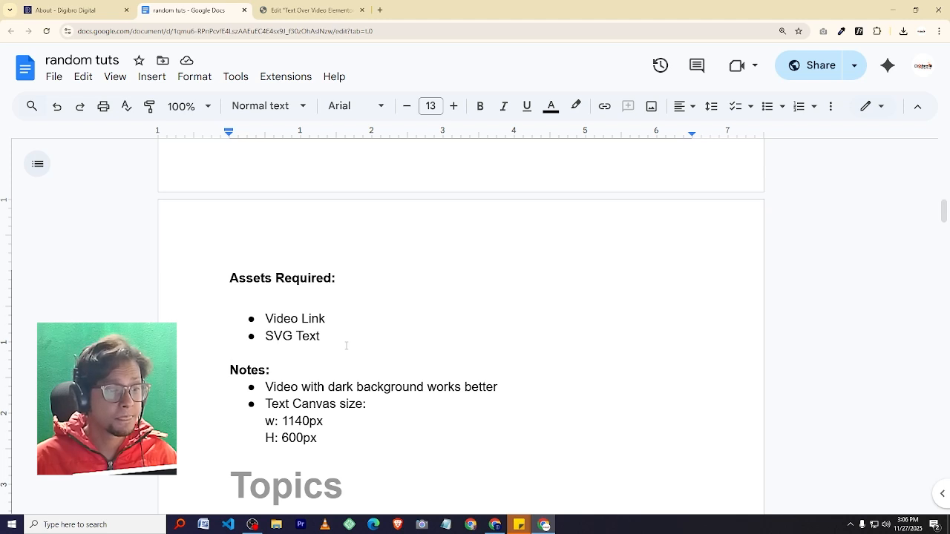
scroll(446, 314, "down", 3)
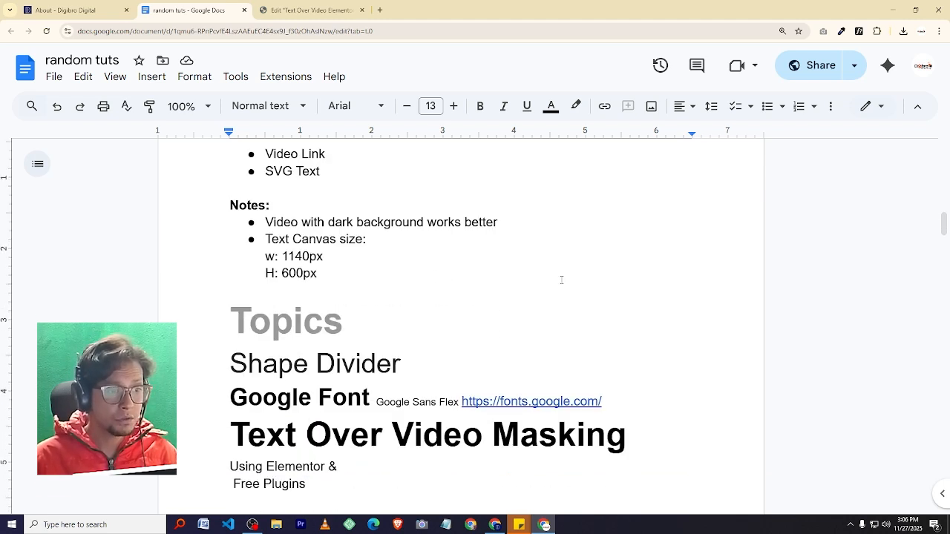
scroll(520, 282, "up", 2)
left_click(371, 258)
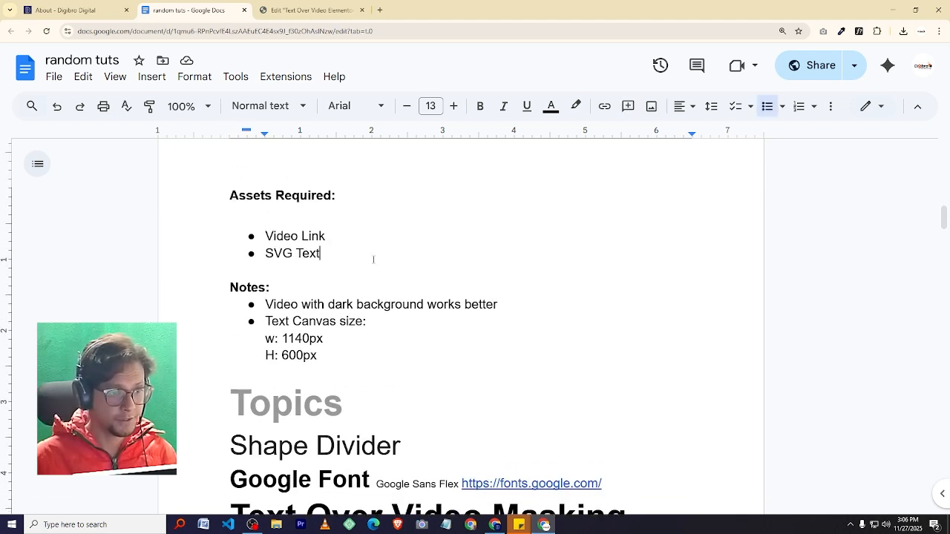
scroll(364, 264, "down", 1)
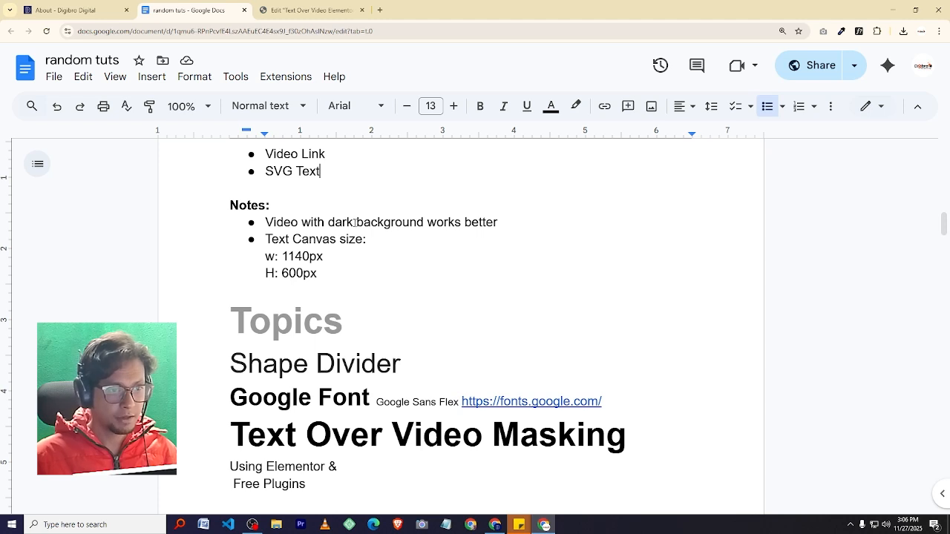
left_click_drag(511, 224, 274, 223)
double_click(378, 273)
left_click(393, 240)
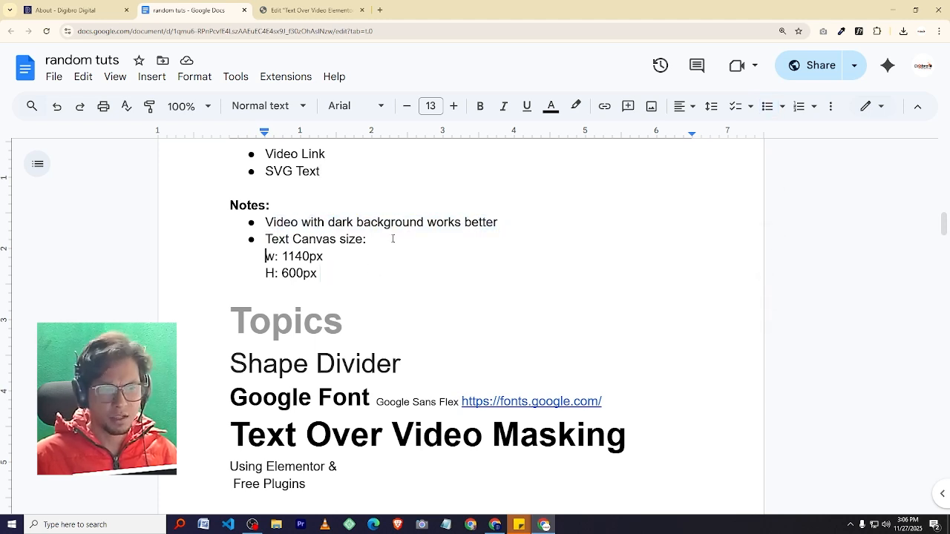
- Read the Shape Divider topic and examine the cloud-shaped divider and video-filled text on the About page preview
scroll(430, 300, "down", 1)
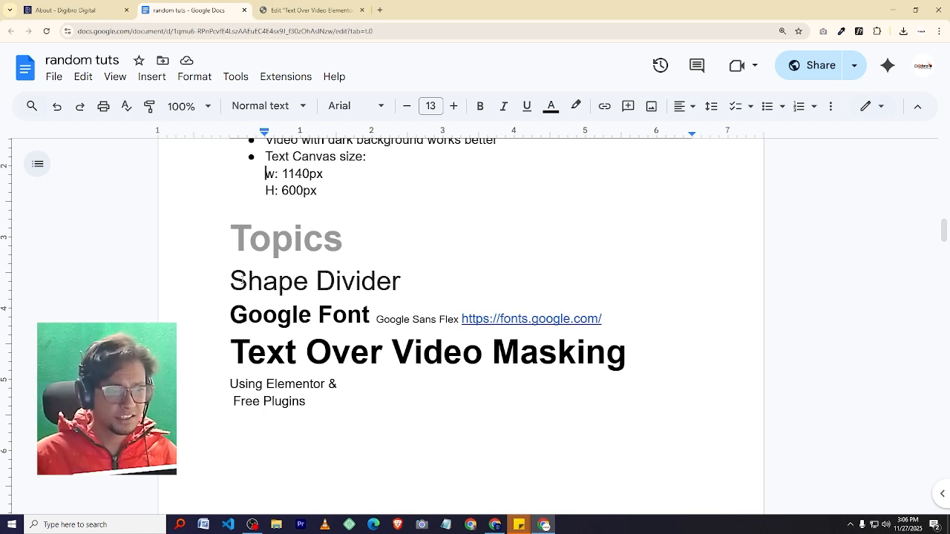
left_click_drag(230, 280, 401, 282)
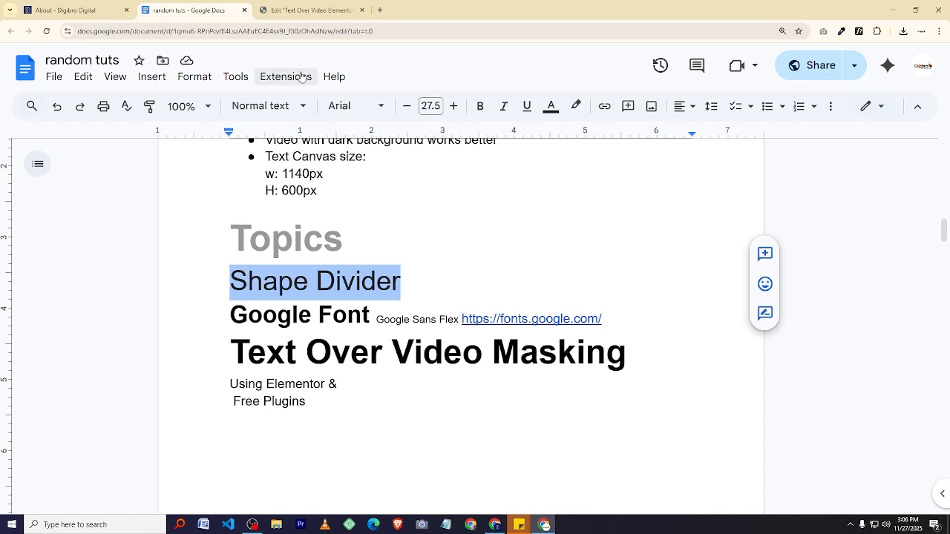
left_click(316, 11)
left_click(65, 10)
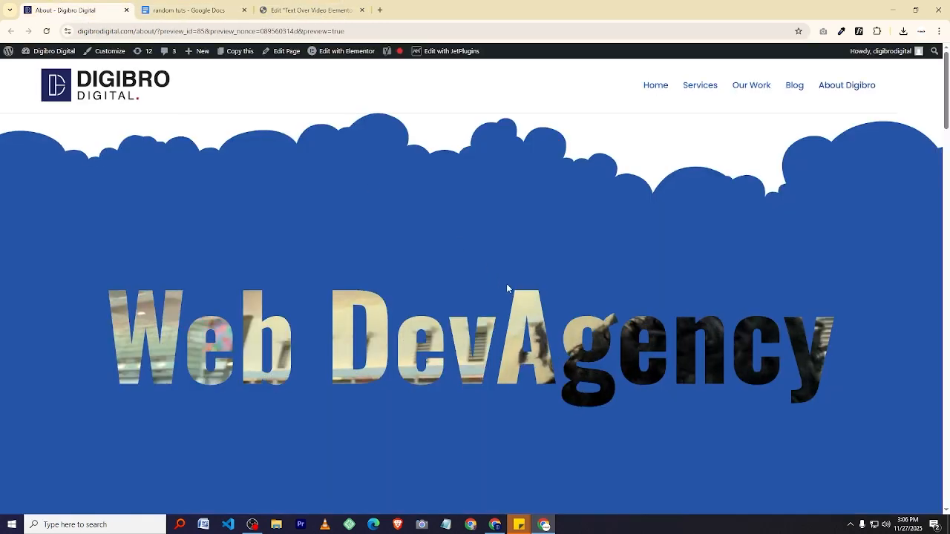
scroll(550, 304, "down", 2)
scroll(579, 314, "up", 2)
scroll(610, 316, "down", 2)
scroll(610, 316, "up", 2)
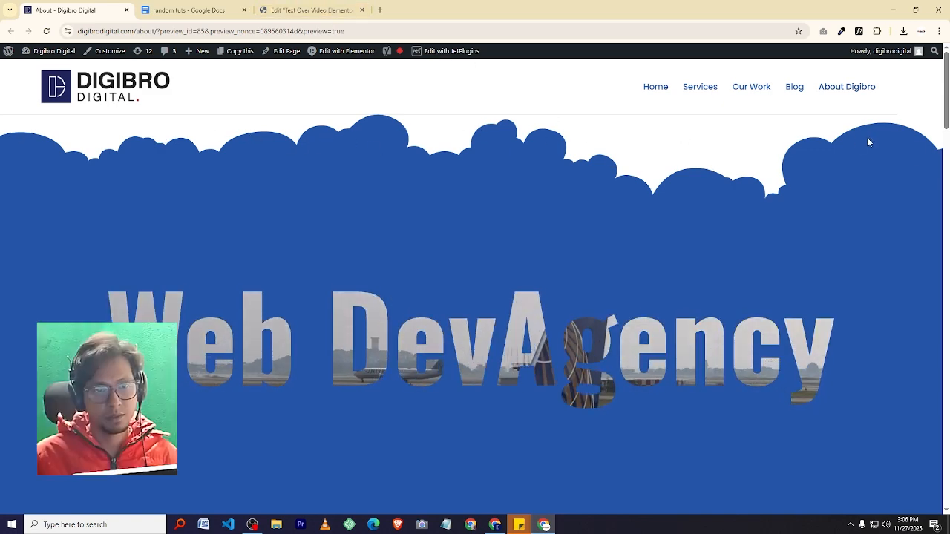
- Return to the random tuts document and read the Google Font and Text Over Video Masking topics
left_click(291, 10)
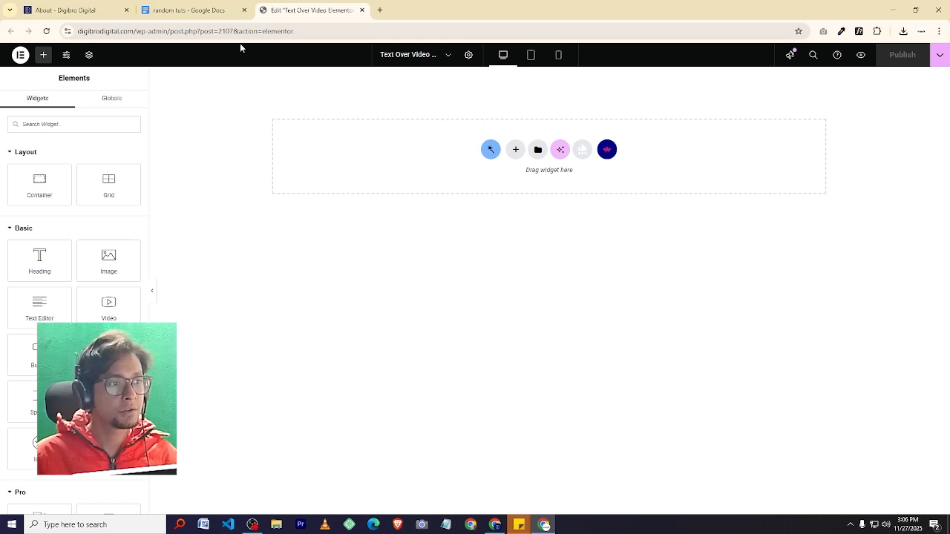
left_click(211, 10)
left_click(554, 355)
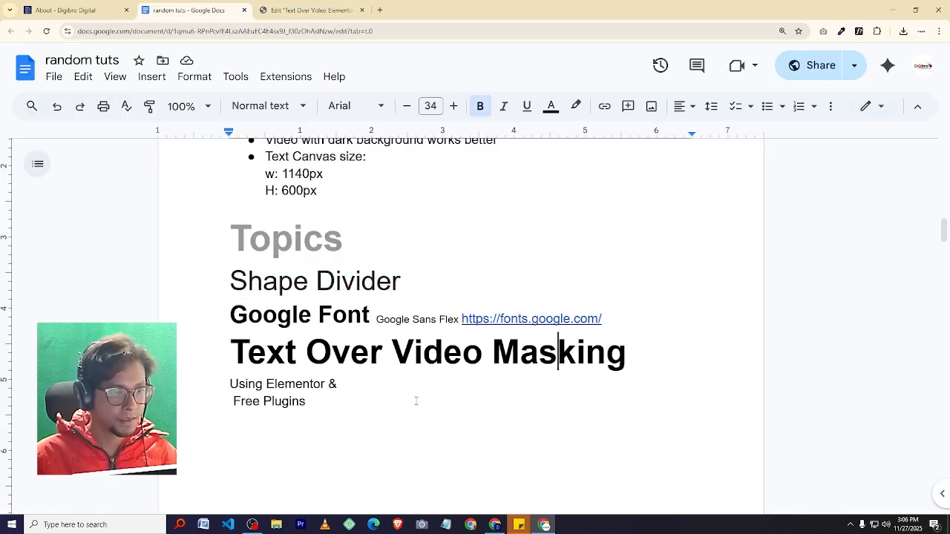
left_click(352, 395)
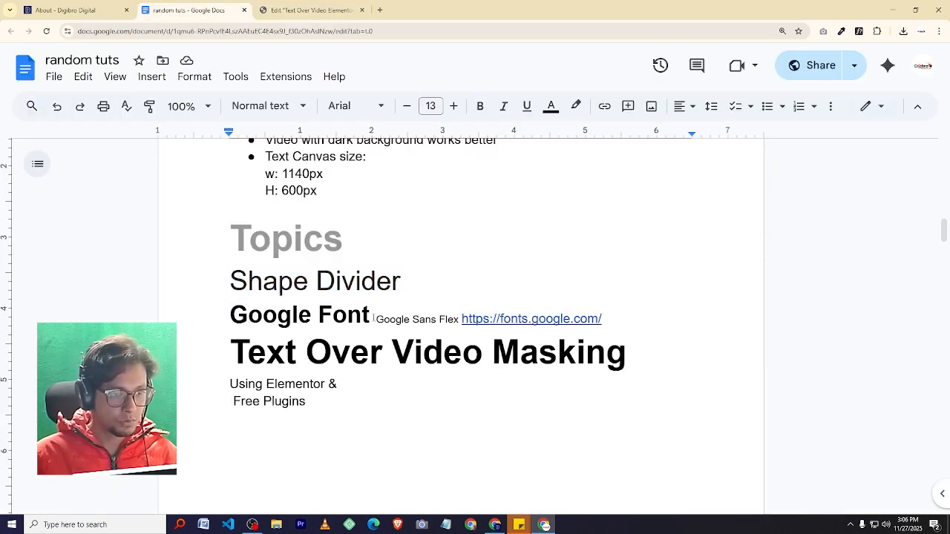
left_click_drag(374, 320, 256, 318)
left_click(333, 318)
left_click(372, 315)
left_click(371, 317)
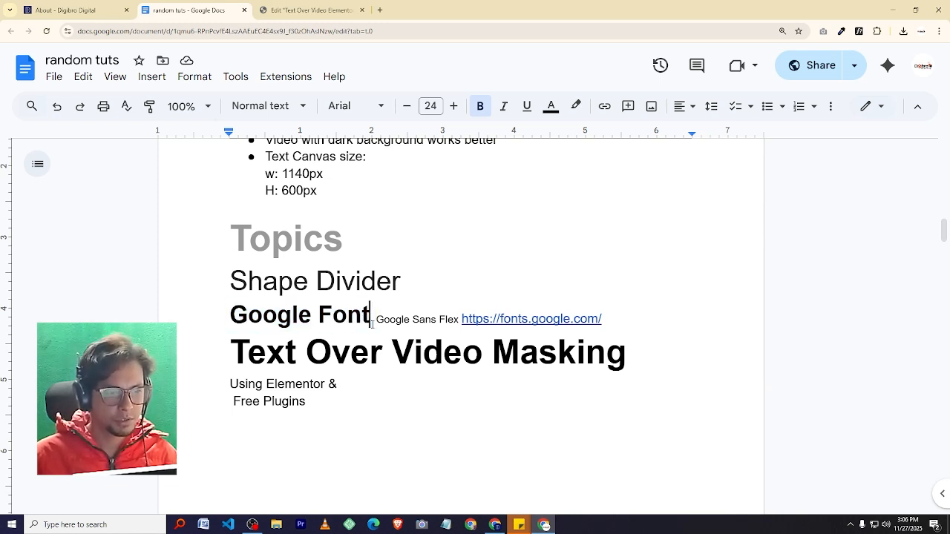
left_click_drag(371, 317, 263, 318)
left_click(333, 353)
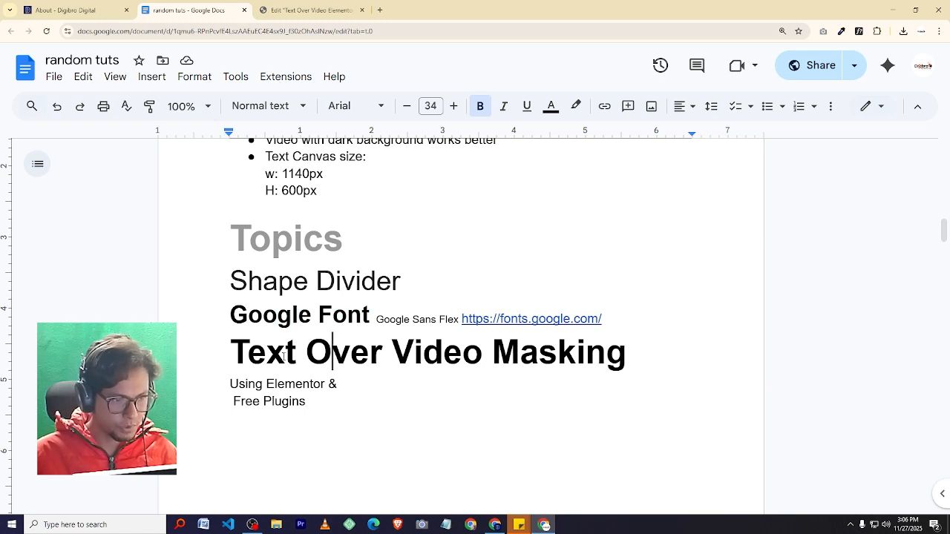
left_click_drag(231, 353, 628, 354)
left_click(641, 360)
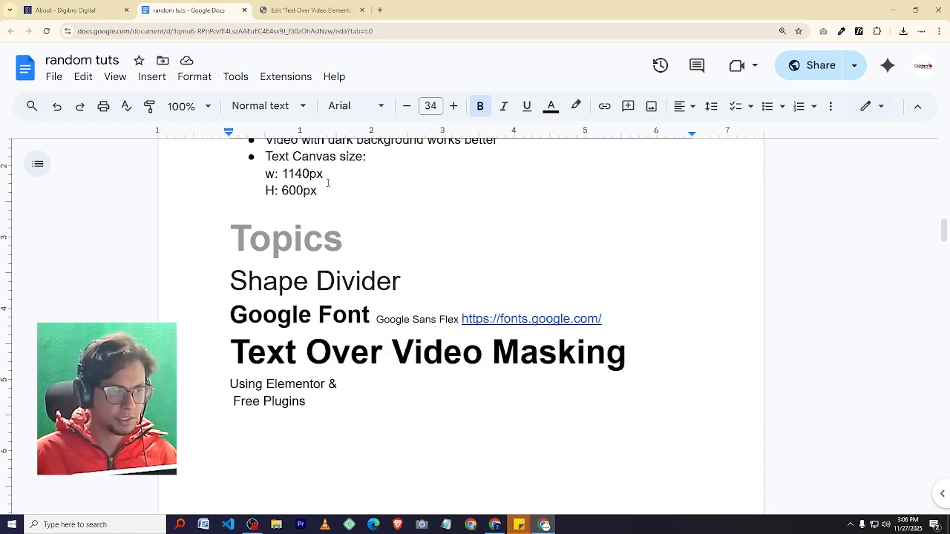
- Switch to the Elementor editor and add a Flexbox container with the single downward-column structure to the empty page
left_click(307, 12)
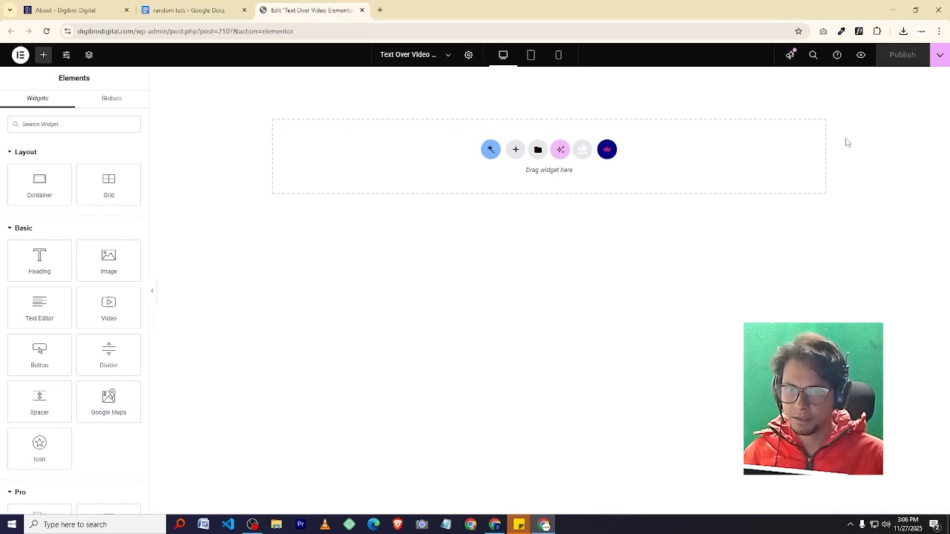
left_click(519, 158)
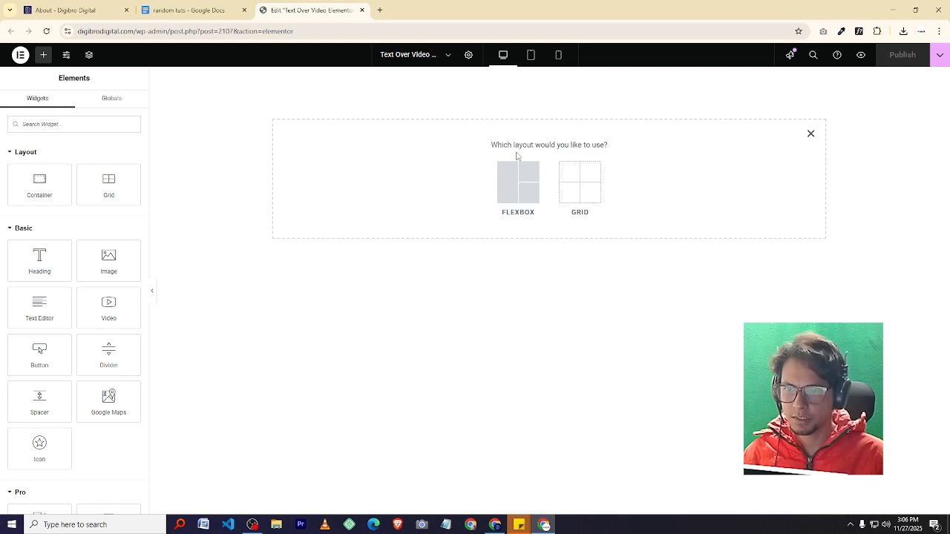
left_click(516, 180)
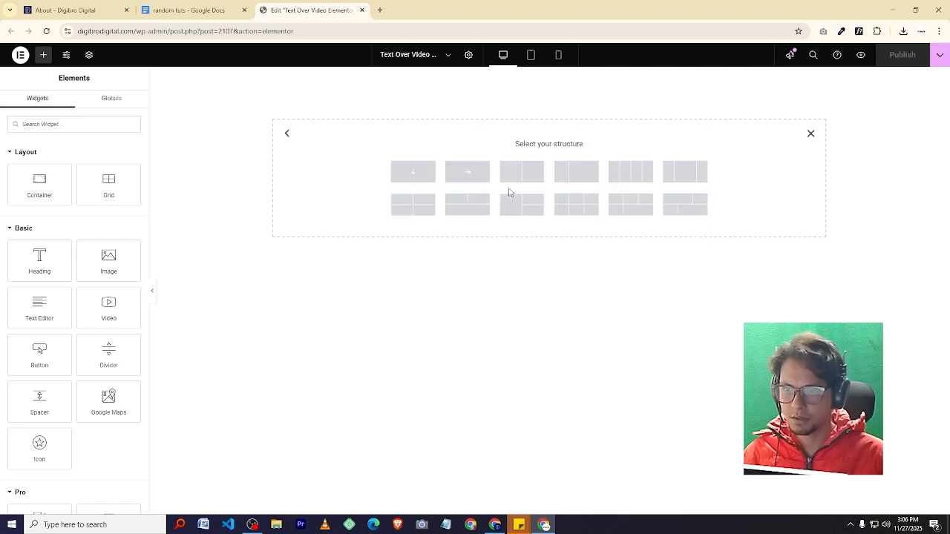
left_click(425, 177)
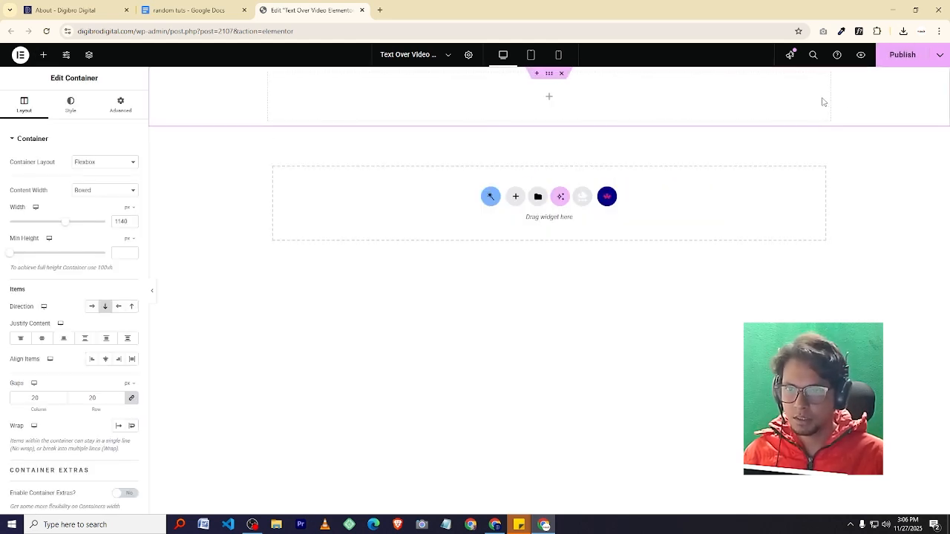
- Show the page structure, dock it beside the canvas and select the container in it
left_click(43, 54)
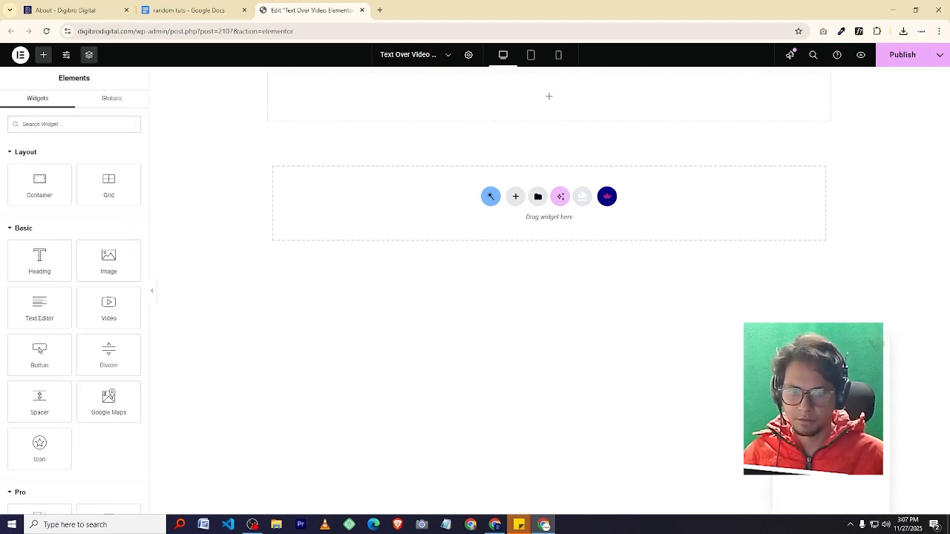
left_click_drag(823, 345, 883, 78)
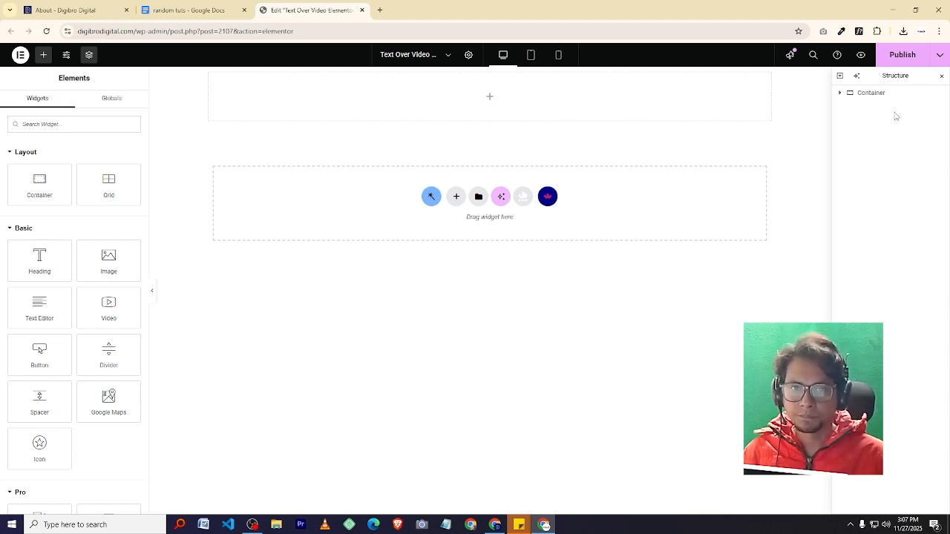
left_click(878, 96)
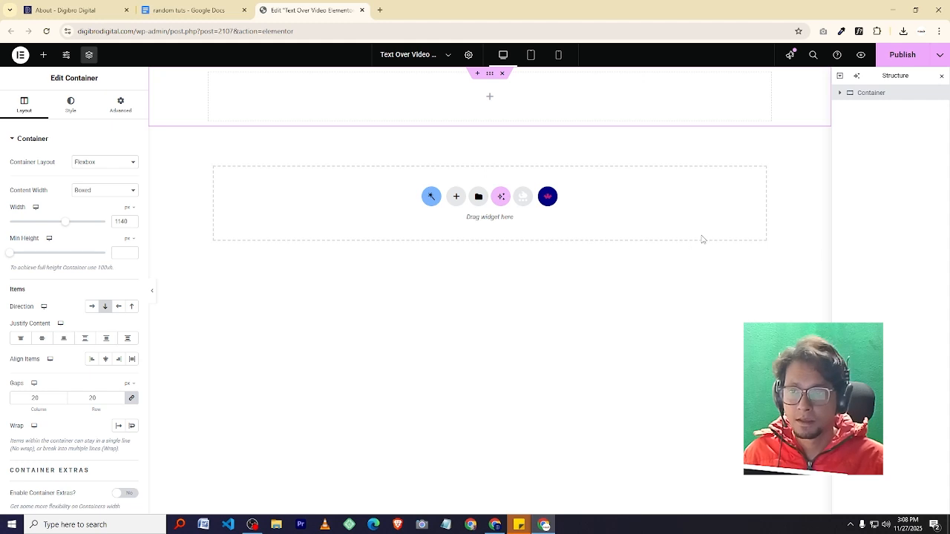
- Publish the Text Over Video page and deselect the container
left_click(903, 54)
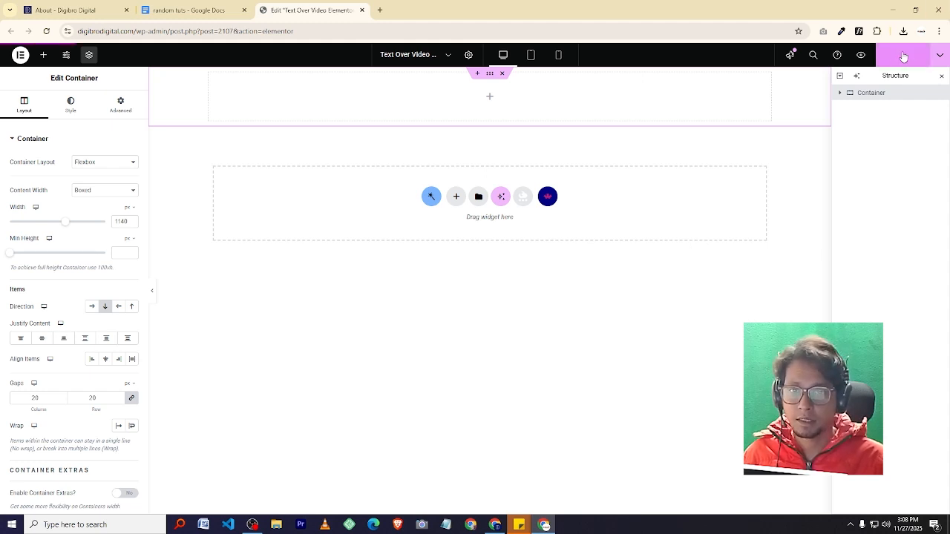
left_click(381, 146)
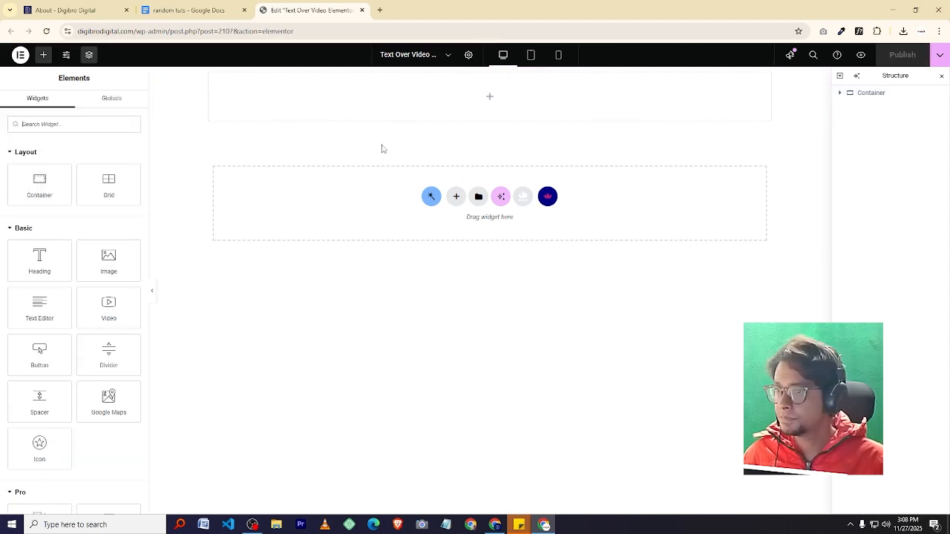
- Select the container in the page structure and set its background type to video
left_click(88, 55)
left_click(88, 55)
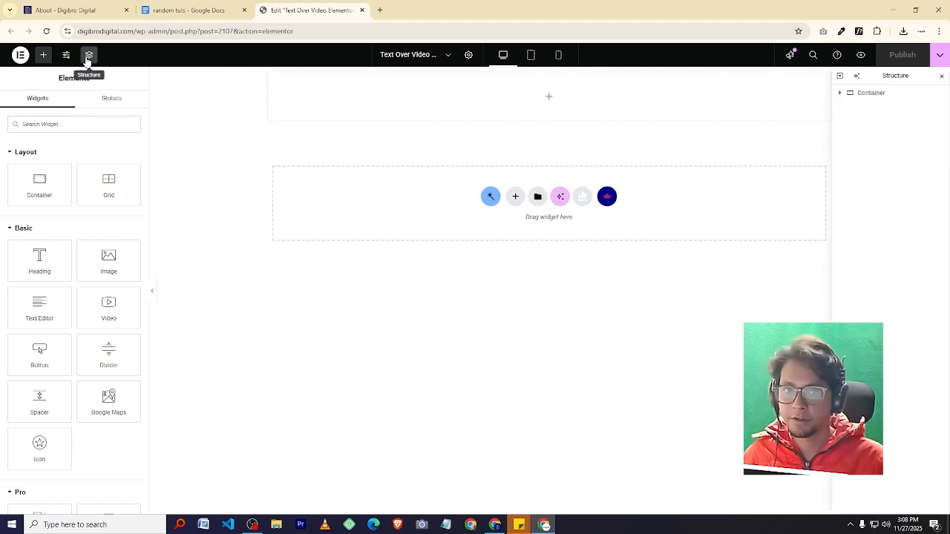
left_click(873, 100)
left_click(73, 106)
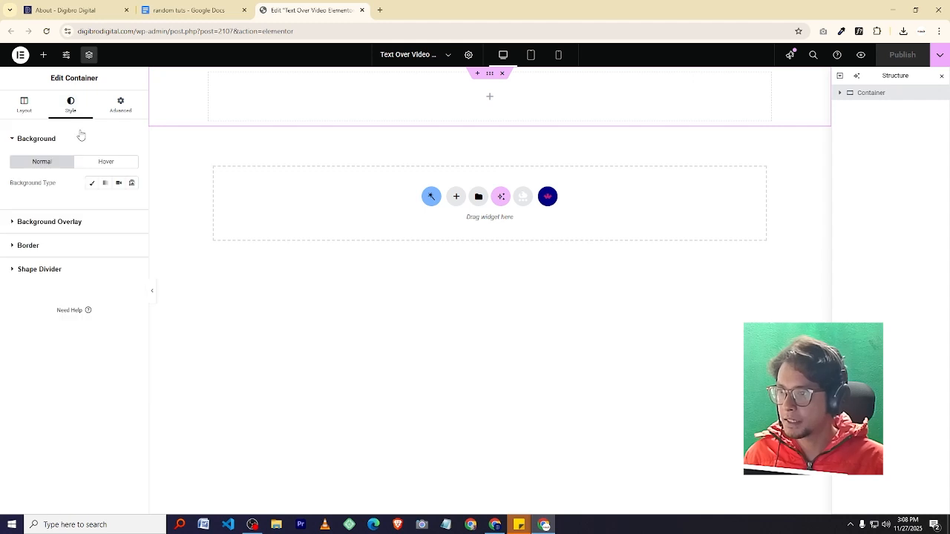
left_click(119, 185)
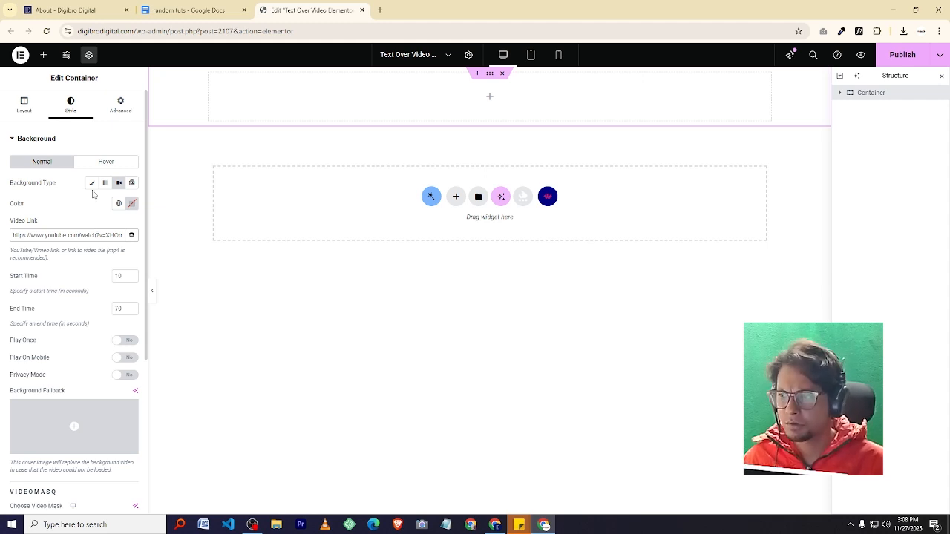
- In the WordPress media library, open the video 3205624-hd_1280_720_25fps.mp4 and copy its file URL
left_click(87, 11)
mouse_move(13, 57)
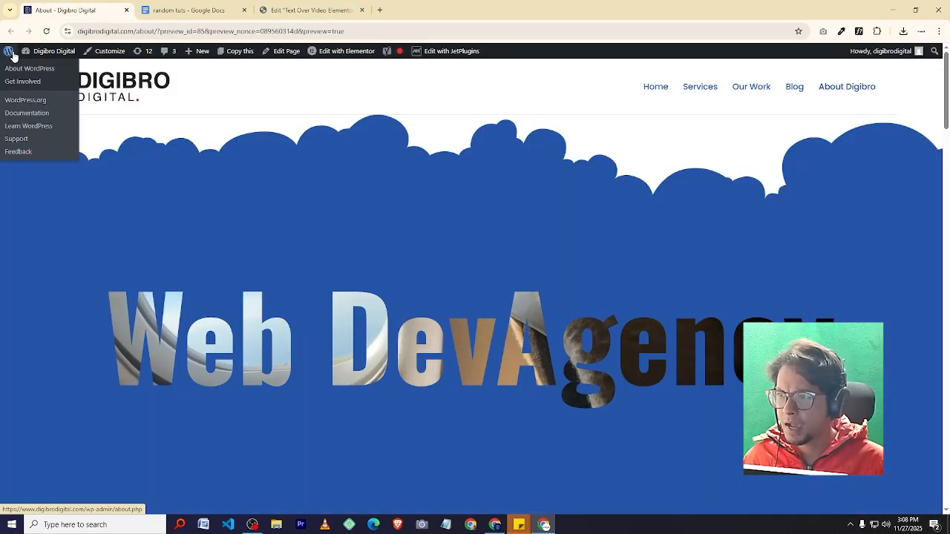
left_click(8, 53)
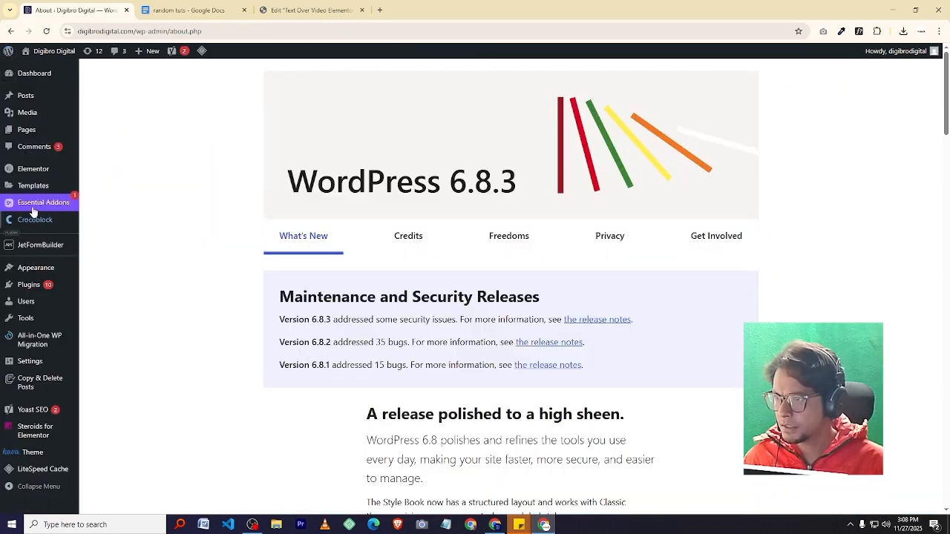
mouse_move(34, 119)
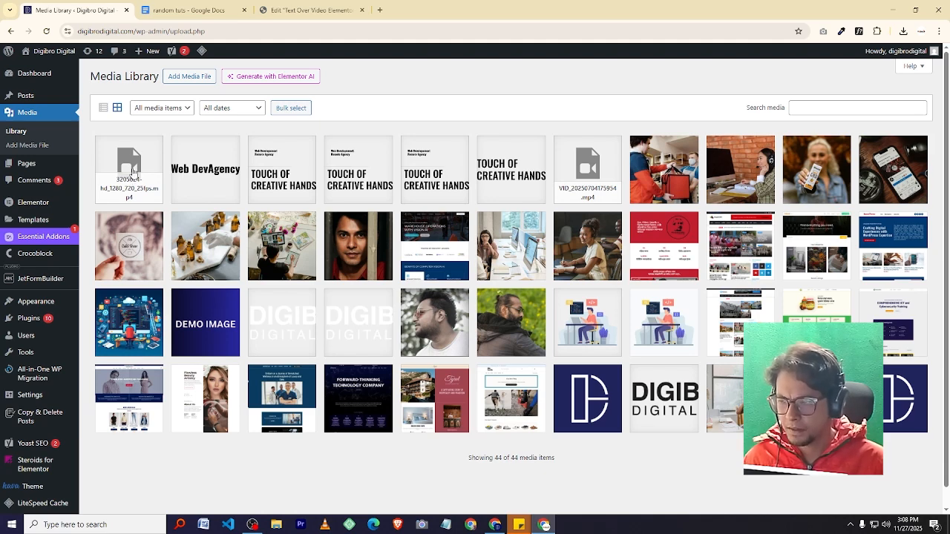
left_click(137, 169)
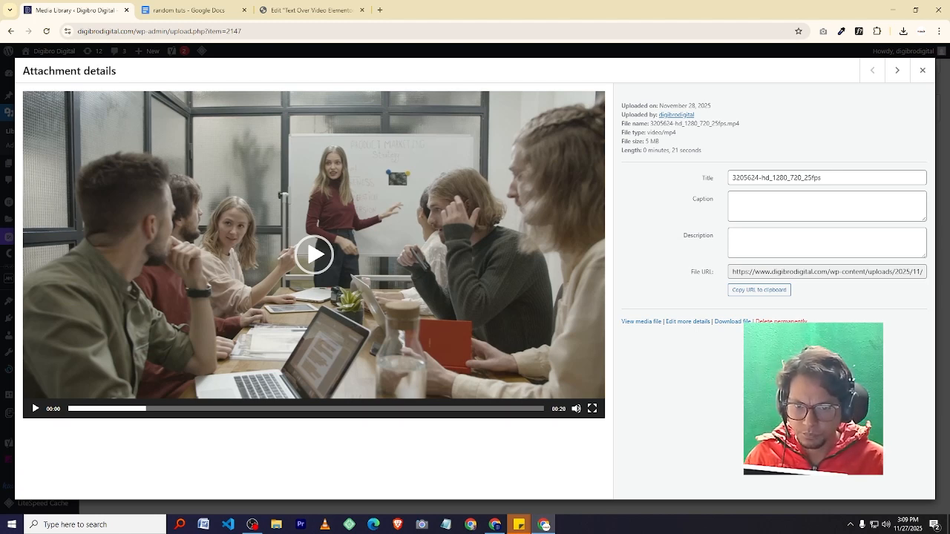
left_click(753, 293)
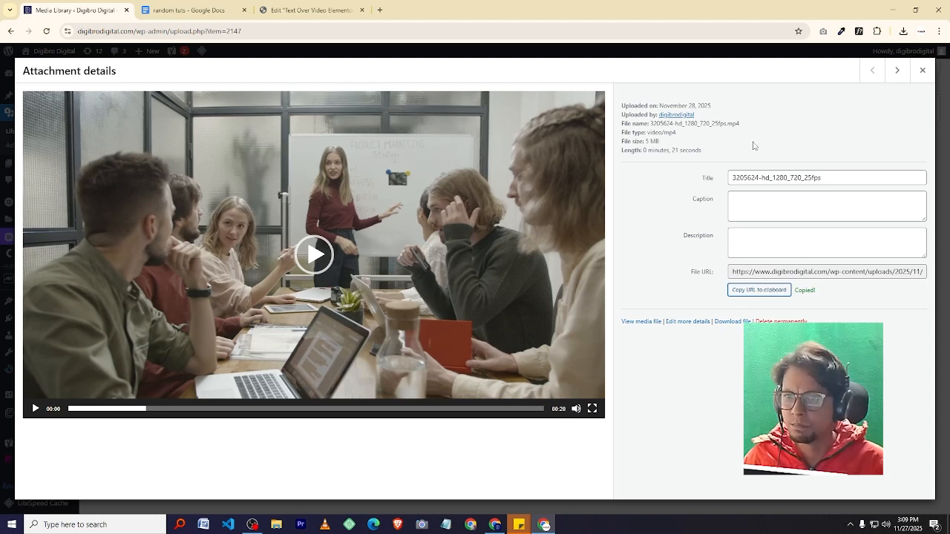
- Return to the Elementor editor, paste the copied URL as the container's background video link and publish the page
left_click(319, 12)
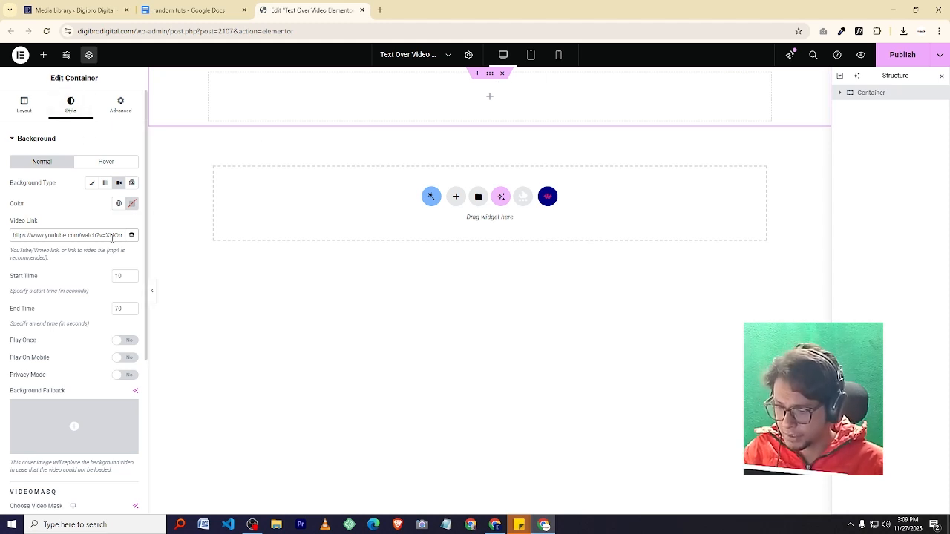
key("ctrl+v")
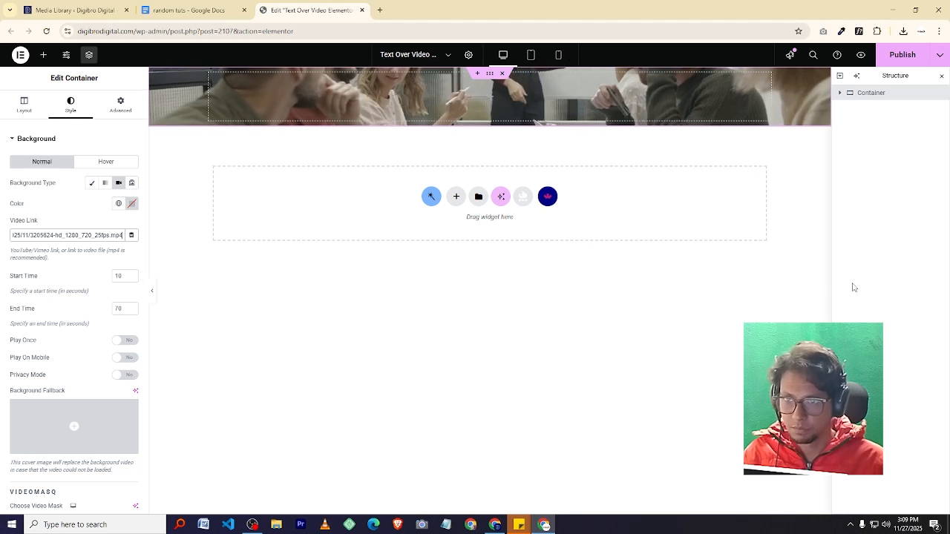
left_click(903, 58)
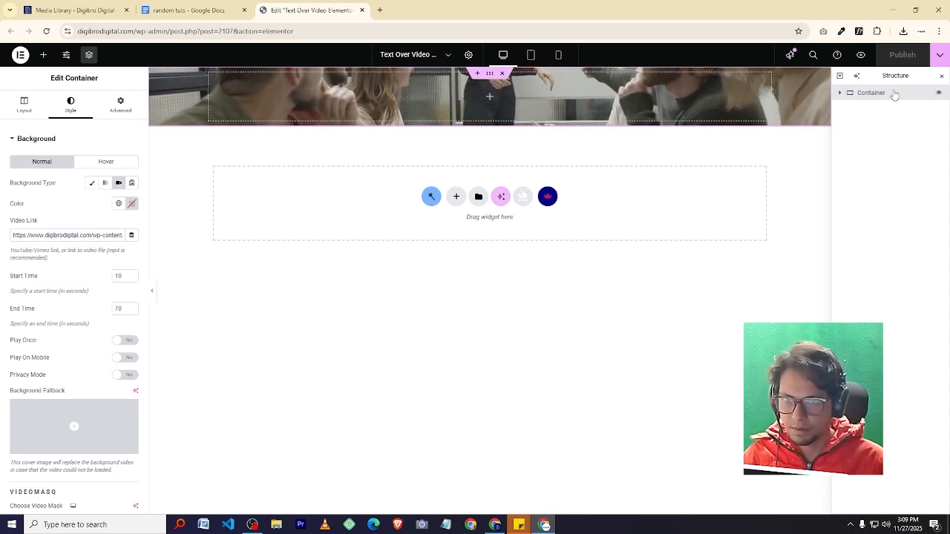
- Set the container's minimum height to 100 vh
left_click(37, 105)
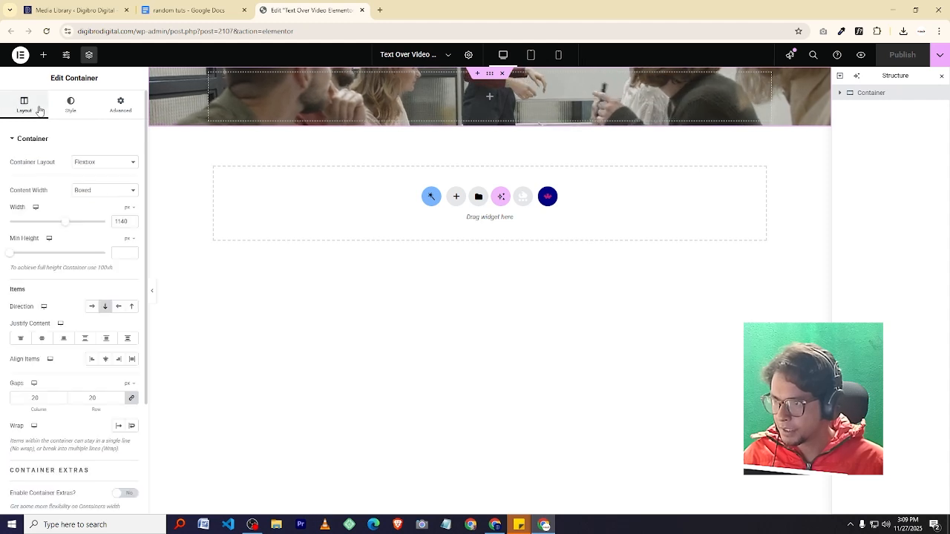
left_click(133, 208)
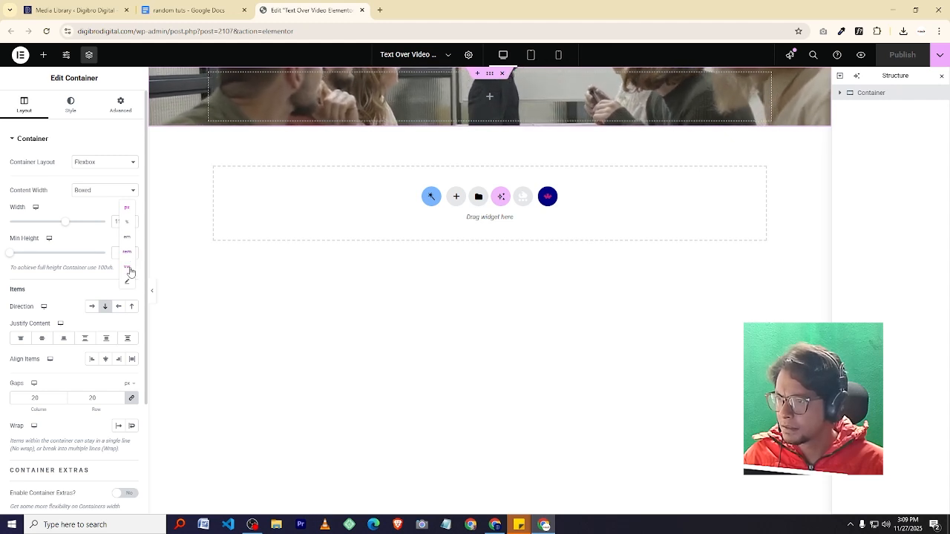
left_click(94, 243)
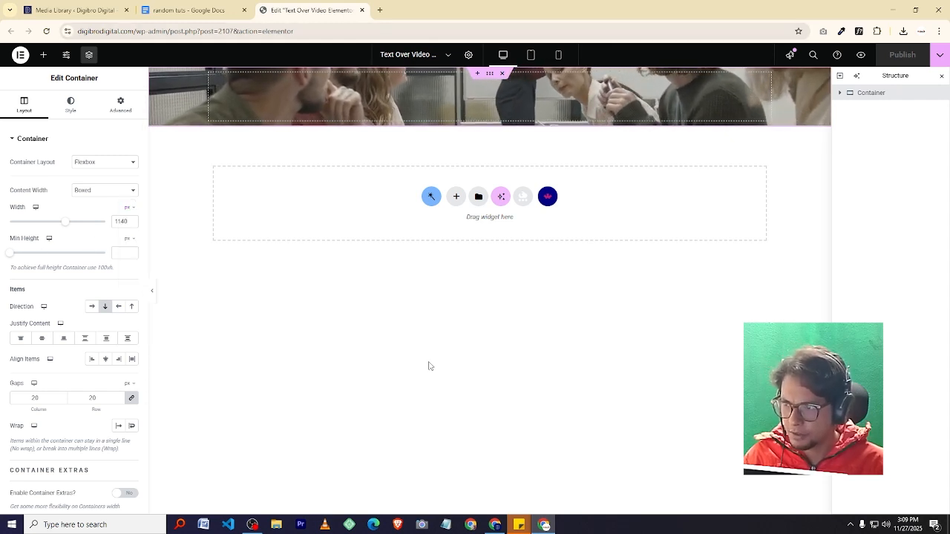
left_click(128, 238)
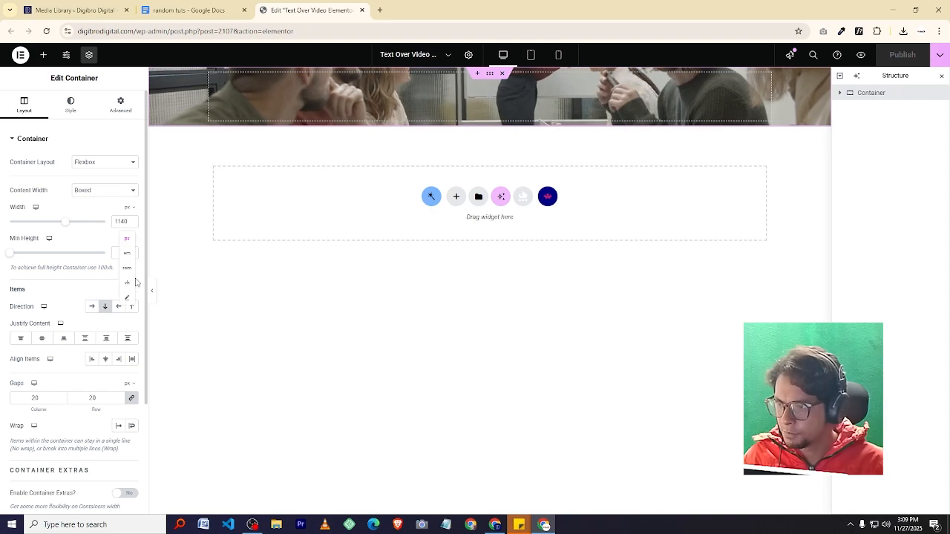
left_click(128, 283)
left_click_drag(9, 253, 119, 271)
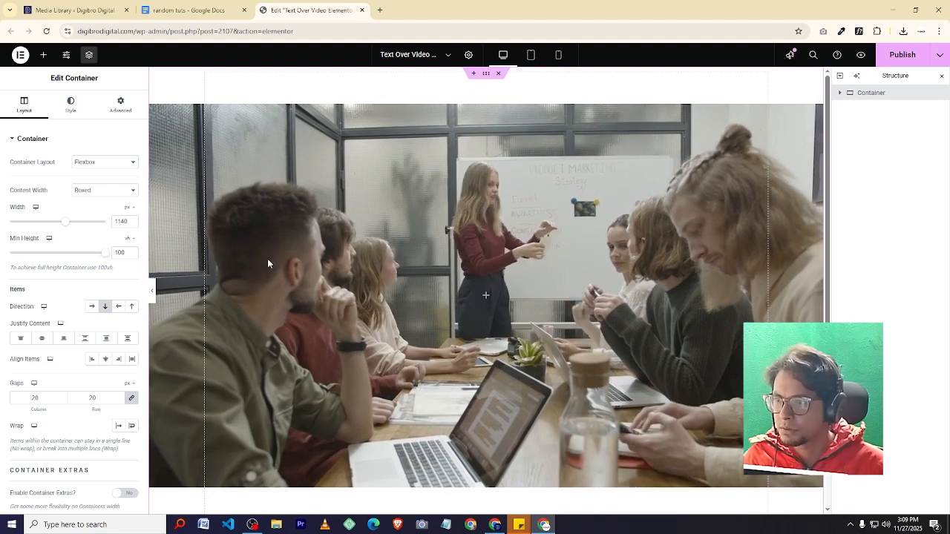
- Preview the video section without the editing panels, restore them and publish the page
left_click(152, 289)
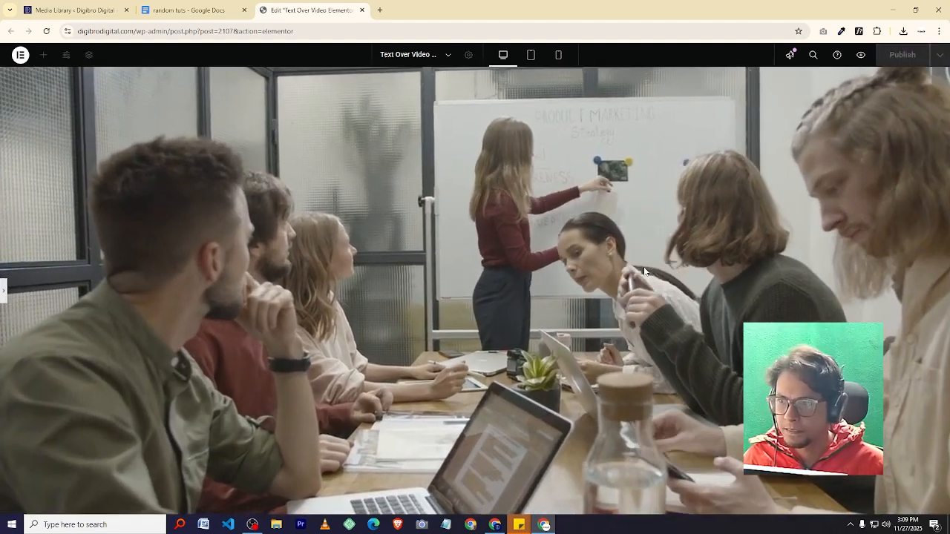
left_click(3, 290)
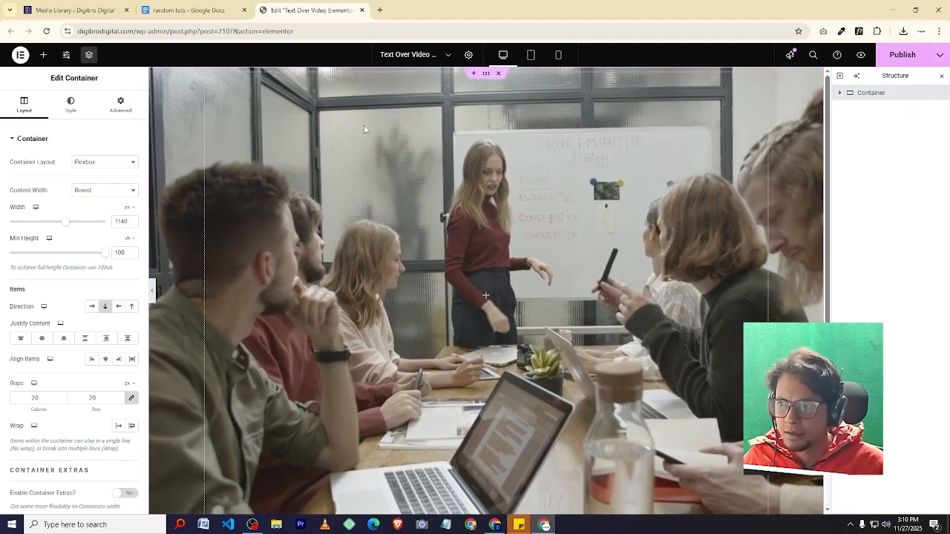
left_click(901, 56)
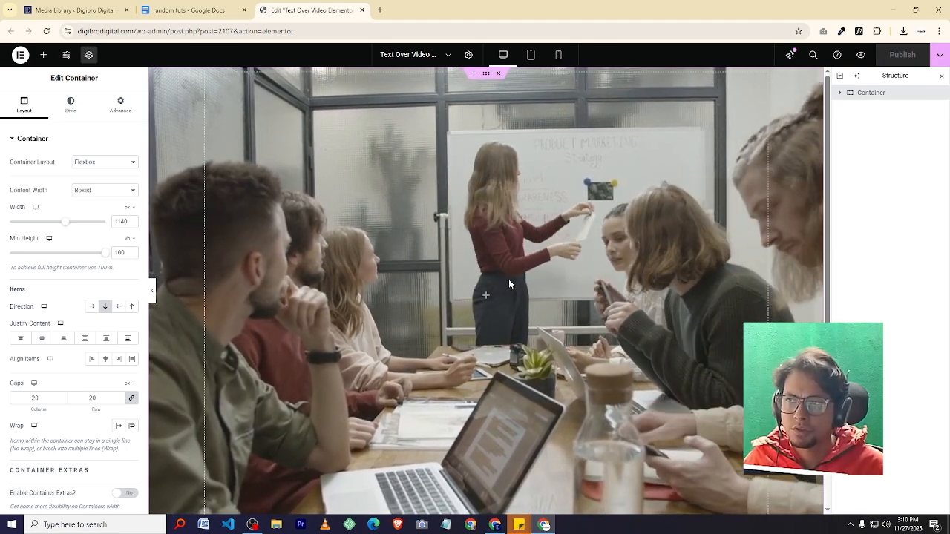
- Switch to the random tuts document and read the required assets and the text canvas size notes
left_click(199, 12)
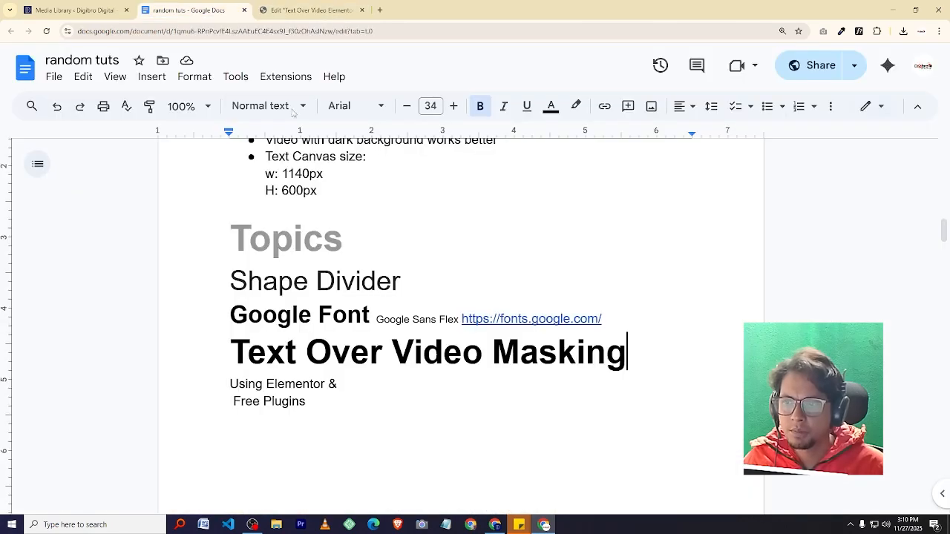
scroll(502, 297, "up", 3)
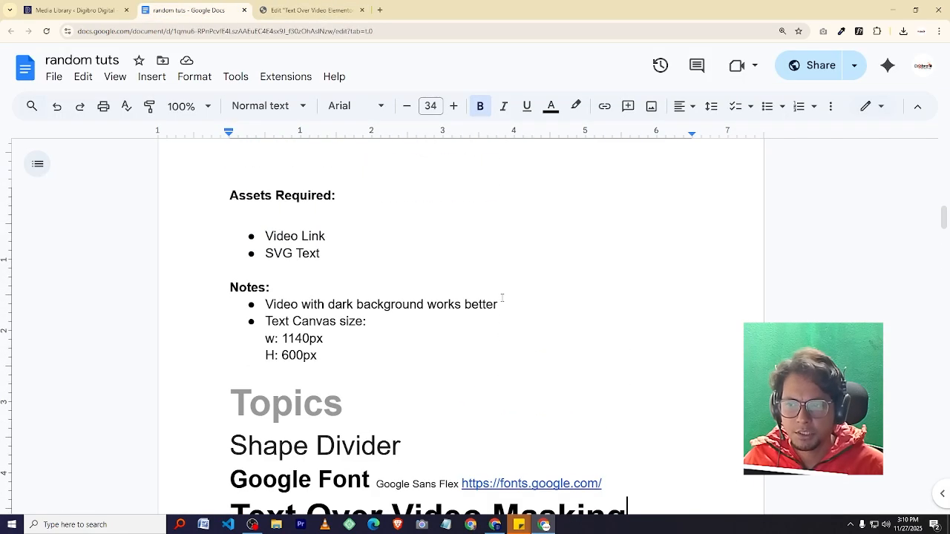
triple_click(328, 256)
left_click(388, 259)
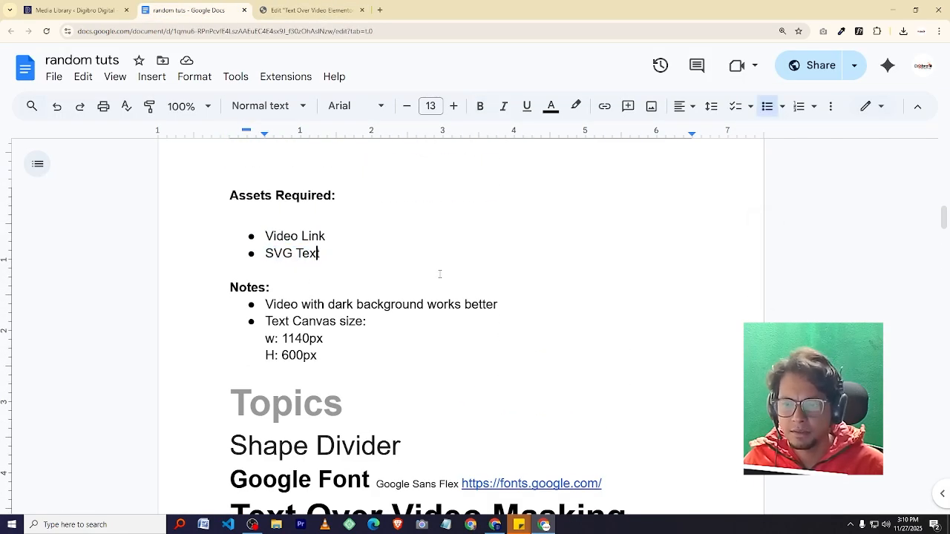
left_click(439, 273)
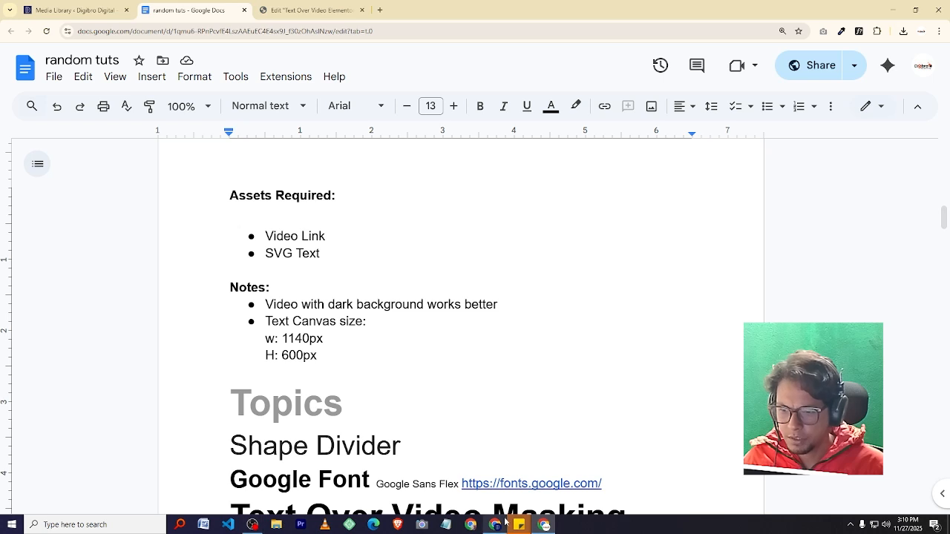
- Launch Adobe Illustrator 2021, reposition its window and start setting up a new document
left_click(90, 521)
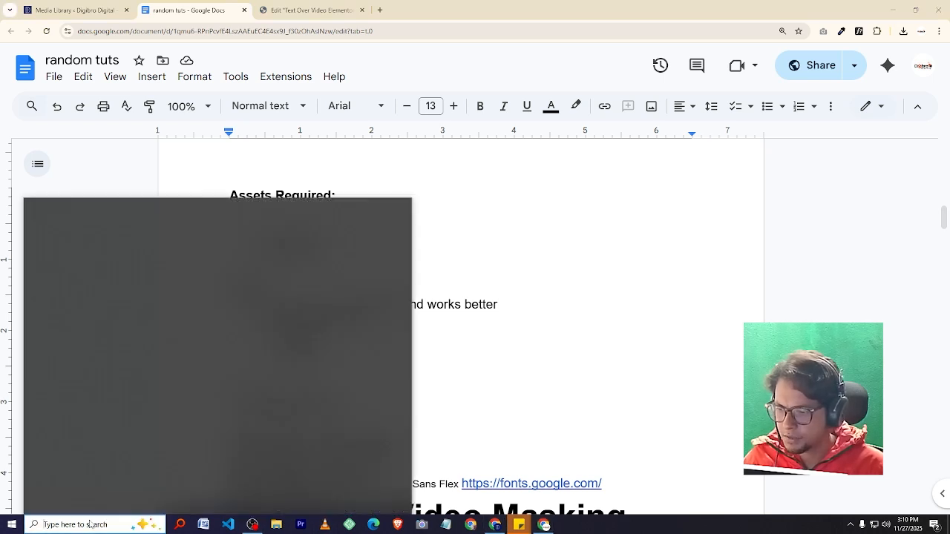
type("ill")
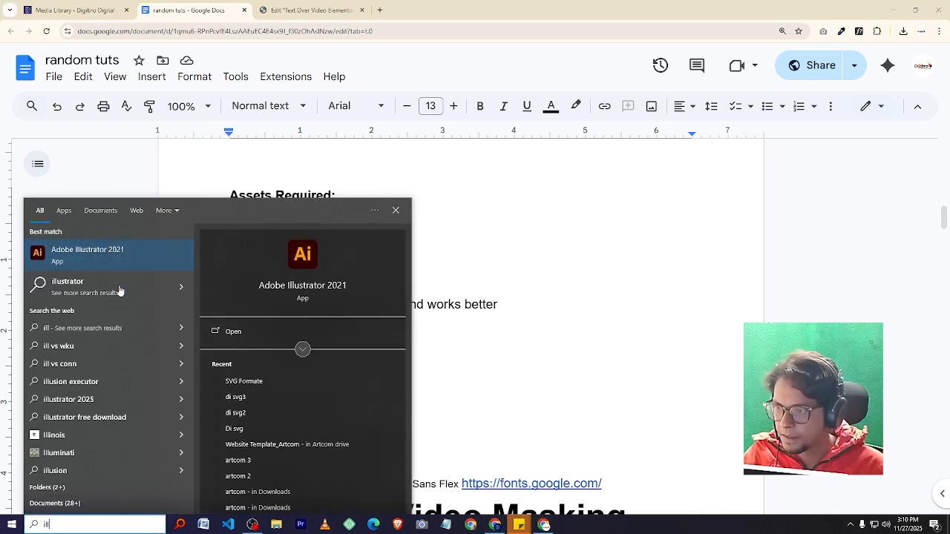
left_click(133, 249)
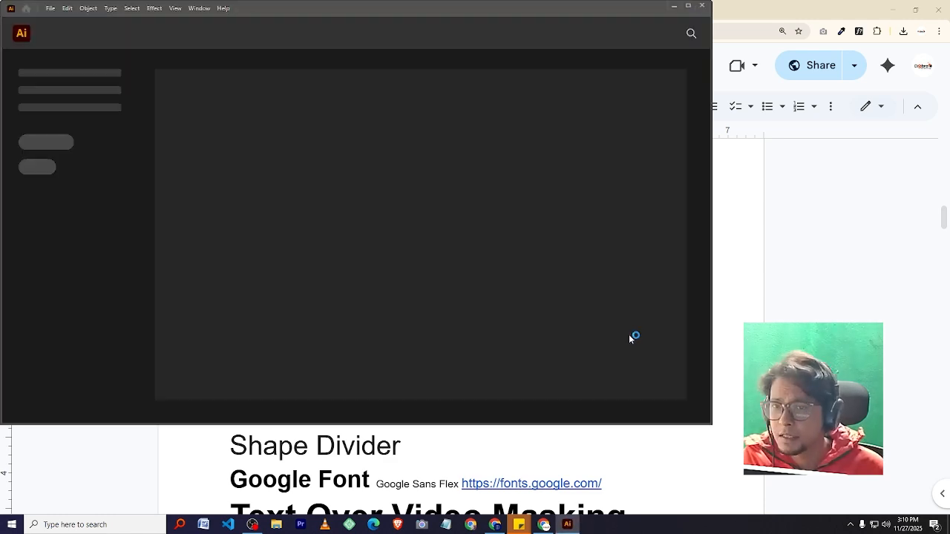
left_click_drag(572, 8, 704, 24)
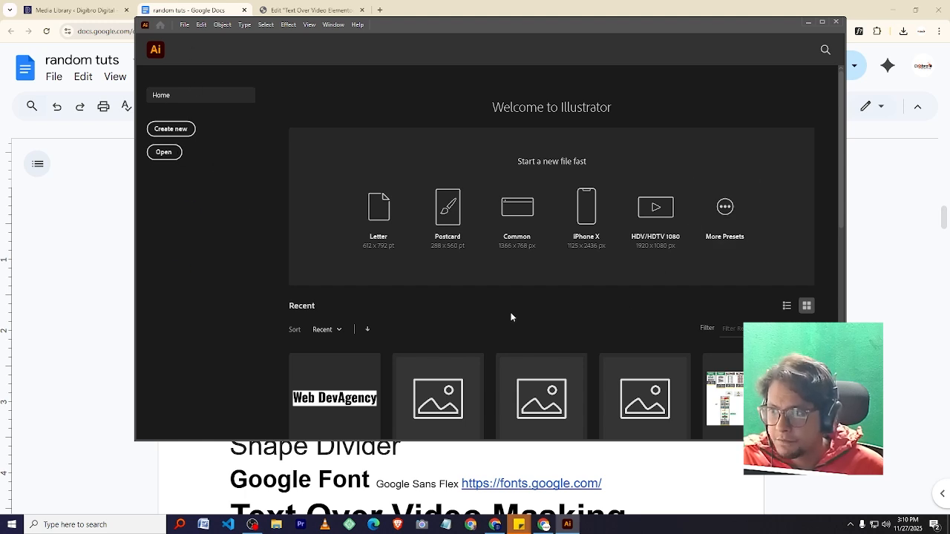
left_click(171, 130)
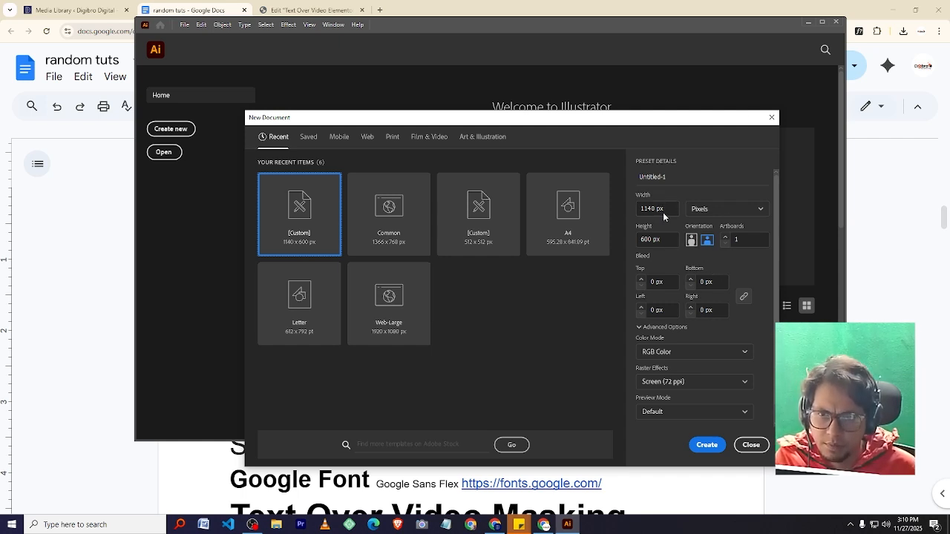
- Check the container's width in the Elementor editor and return to Illustrator's new document settings
left_click(544, 524)
left_click(544, 525)
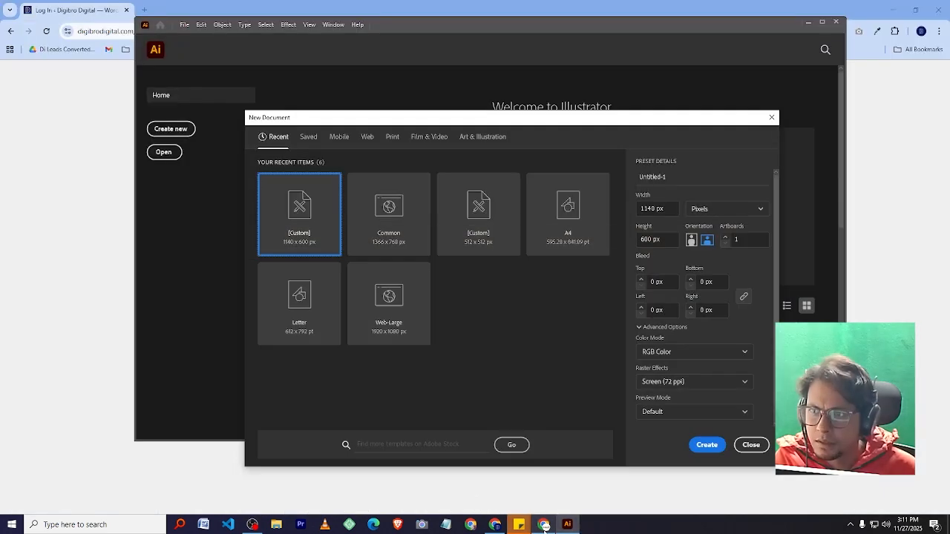
left_click(544, 525)
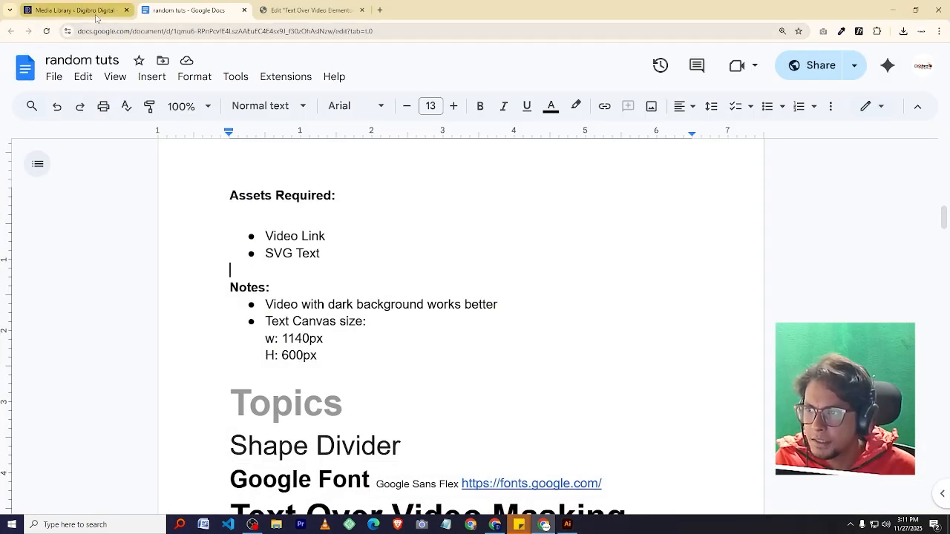
left_click(310, 10)
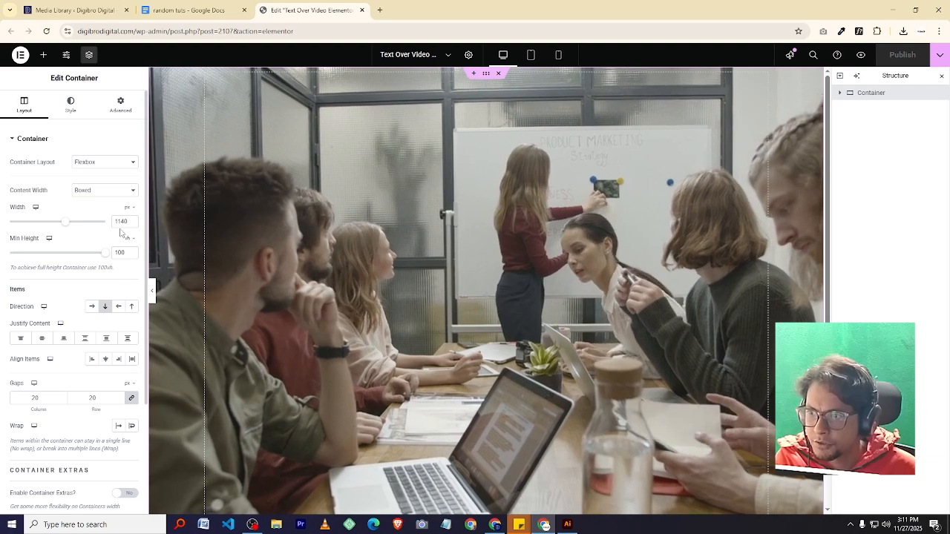
left_click(888, 12)
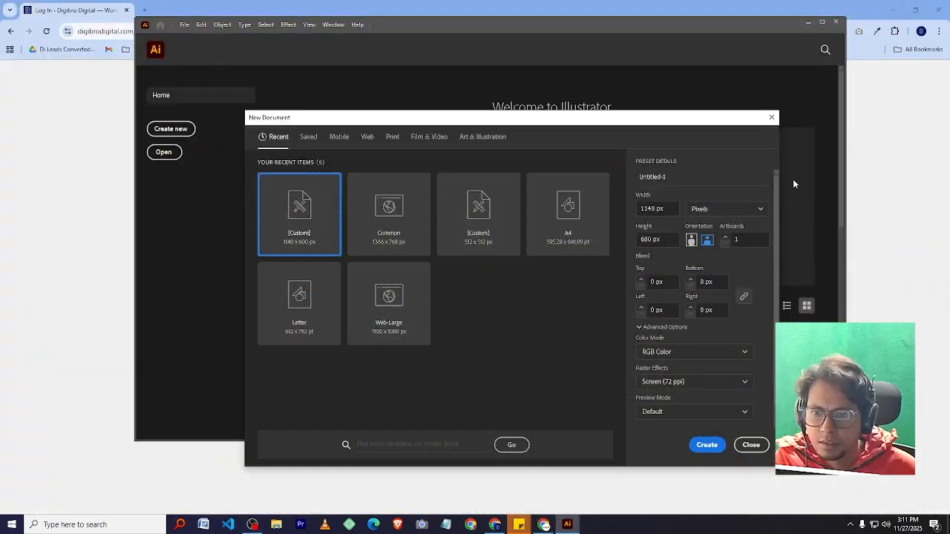
- Create the new document at 1140 × 600 px and maximize the Illustrator window
left_click(663, 241)
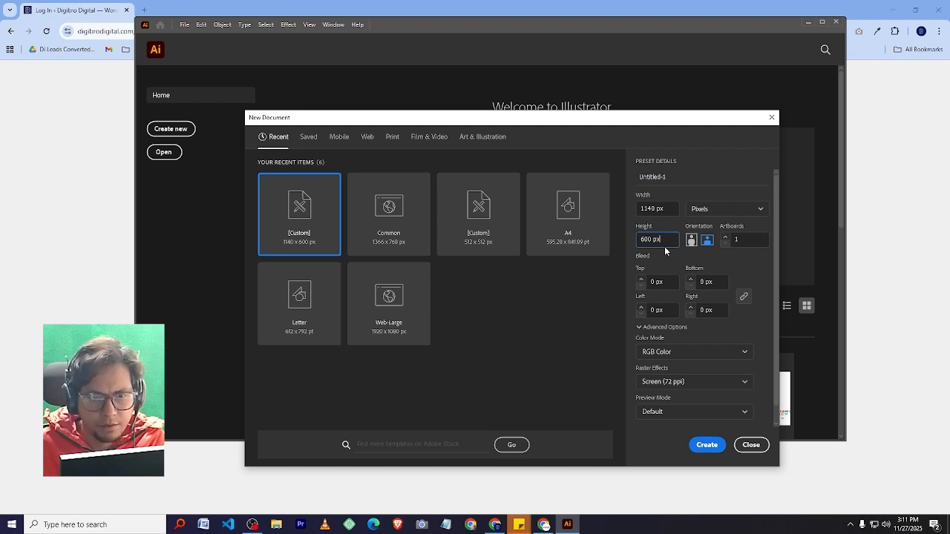
left_click(707, 445)
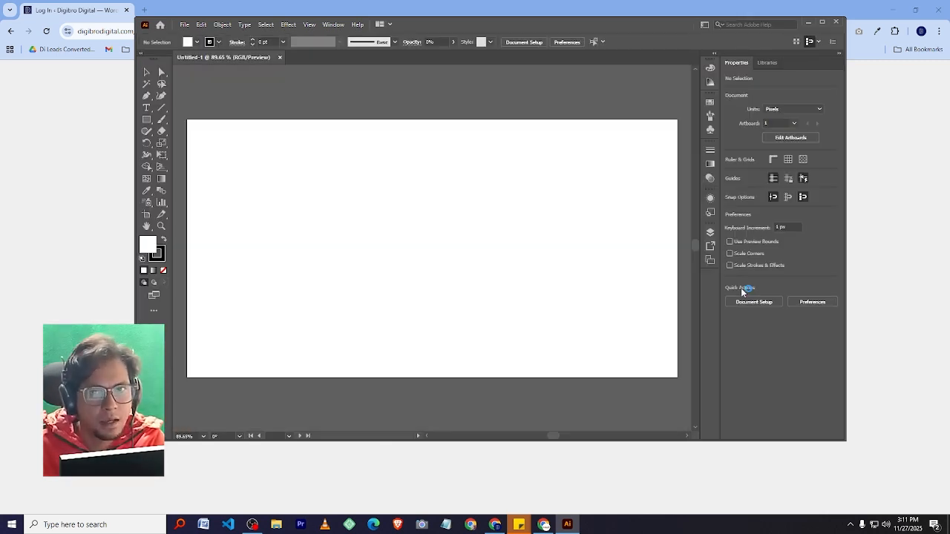
left_click(822, 23)
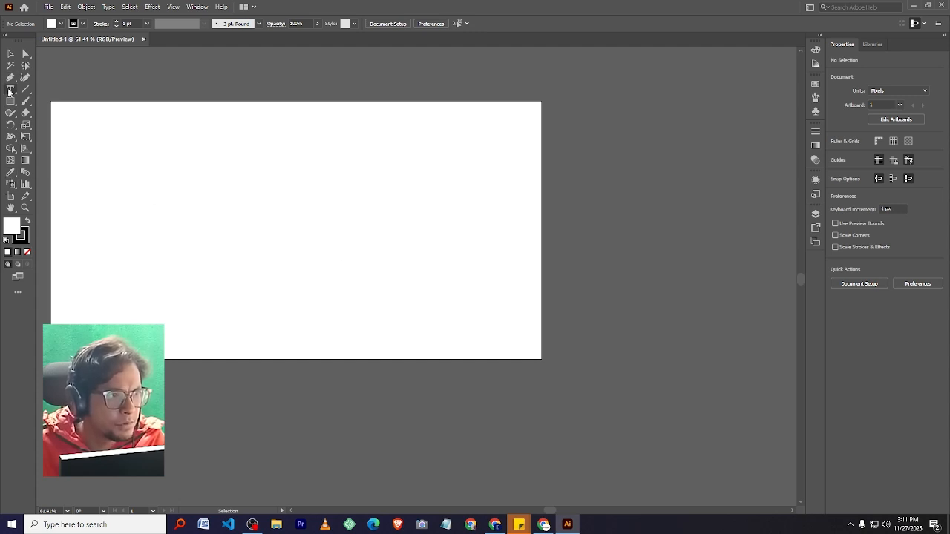
- Start a point text object in the upper-left area of the artboard and clear its placeholder text
key("t")
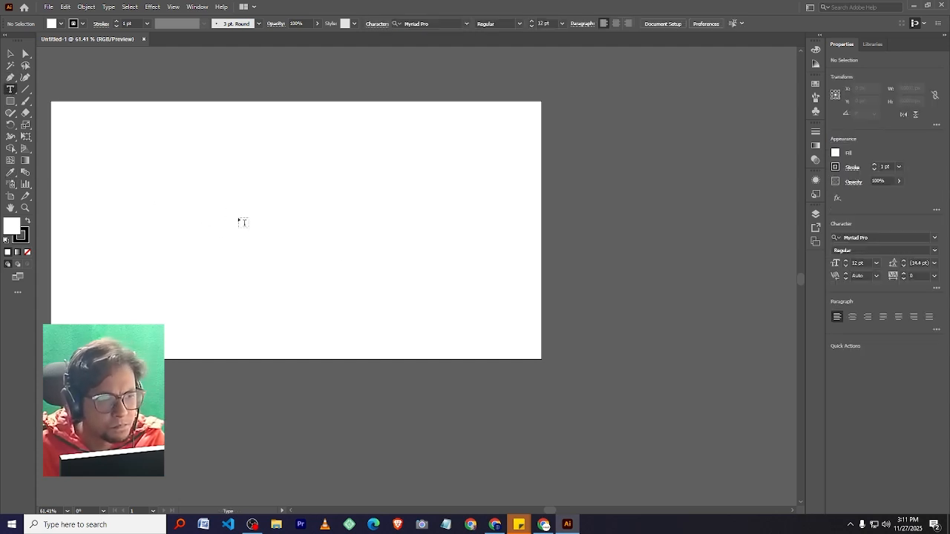
left_click(185, 207)
key("BackSpace")
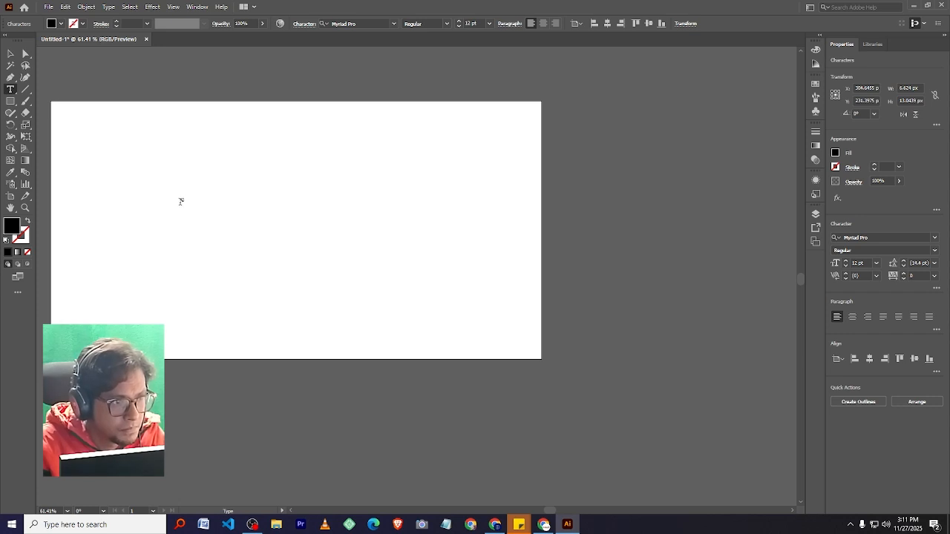
key("BackSpace")
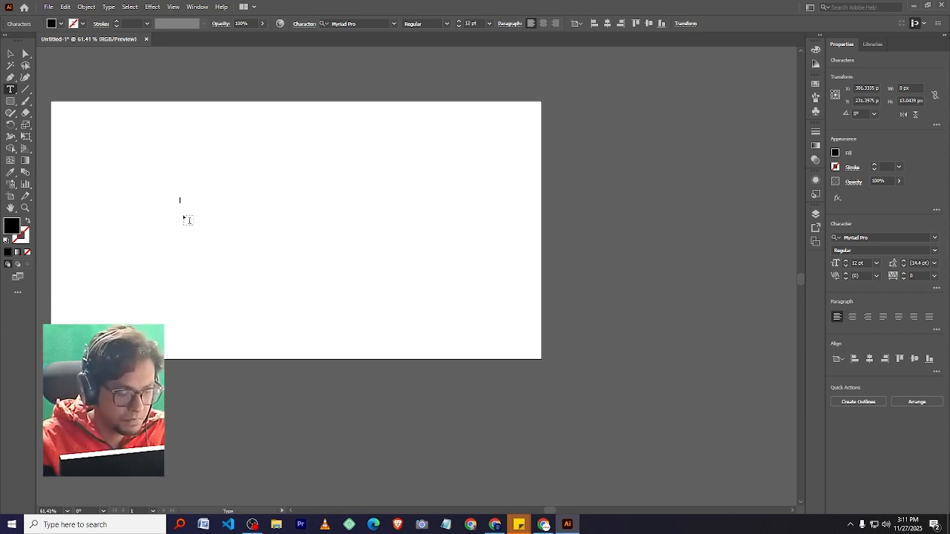
left_click(187, 221)
type("রাউন্ড")
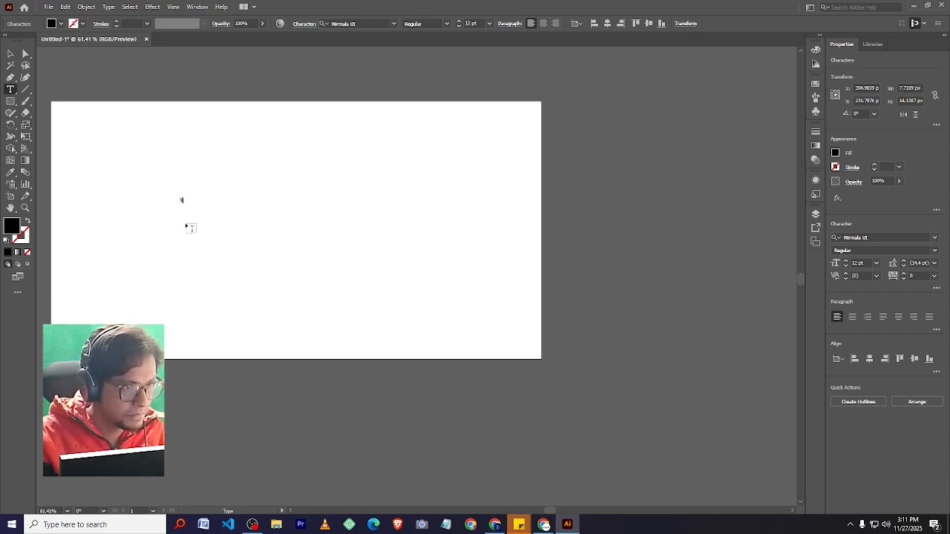
key("ctrl+z")
type("A")
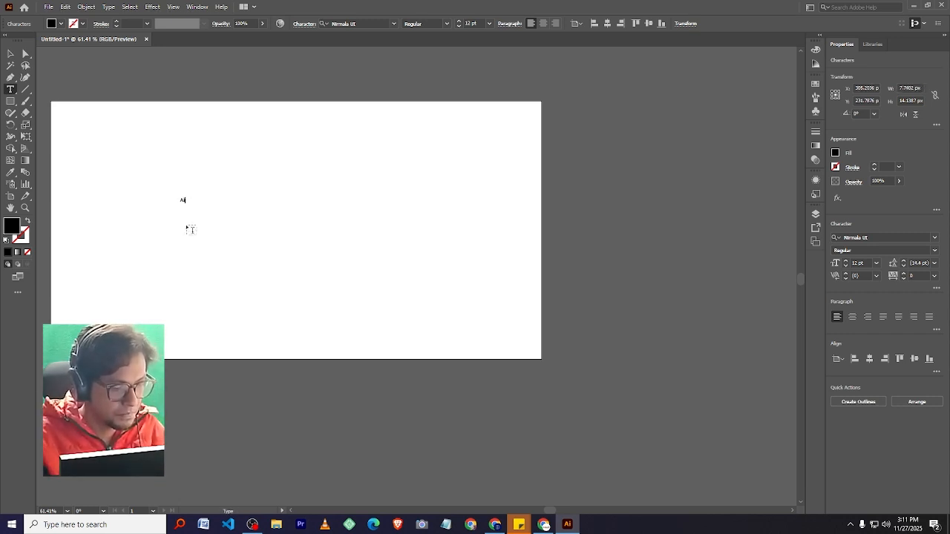
type("lte")
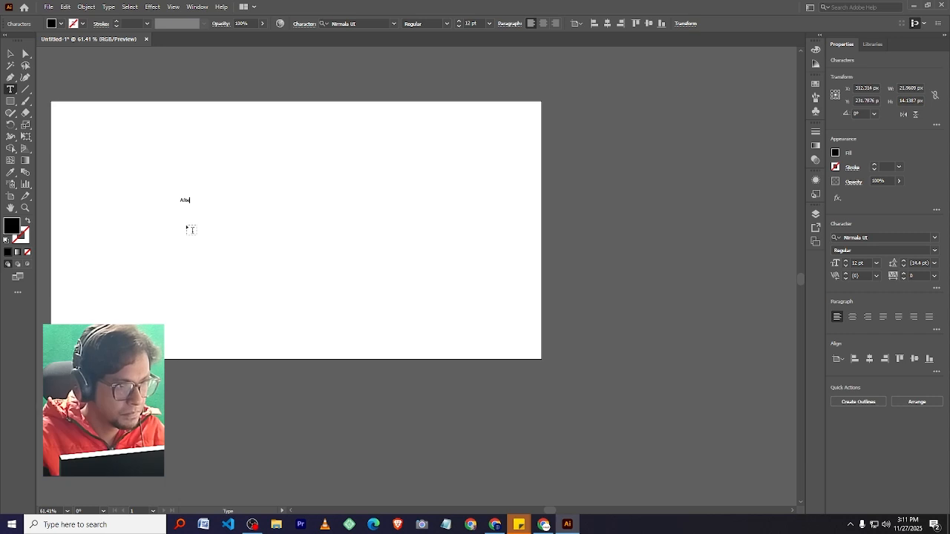
type("r")
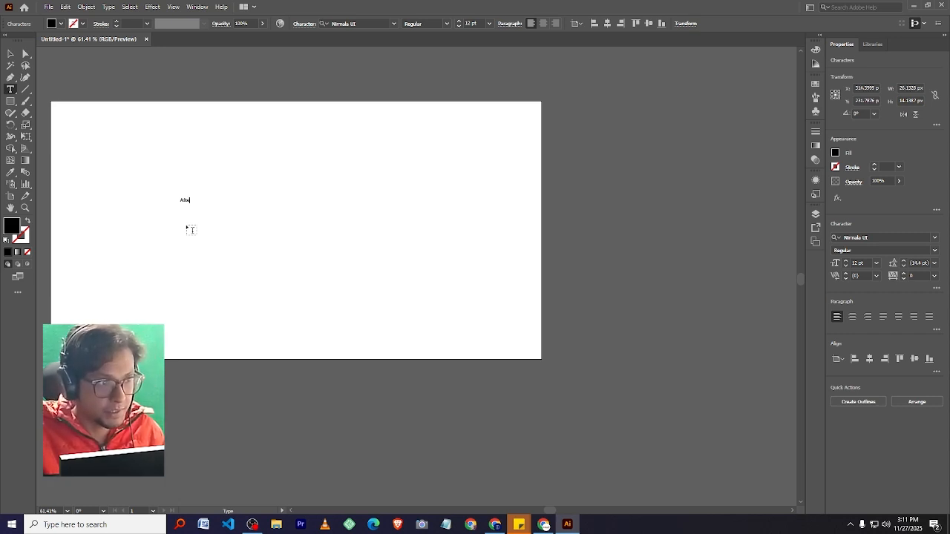
key("BackSpace")
key("BackSpace")
key("BackSpace")
key("BackSpace")
key("BackSpace")
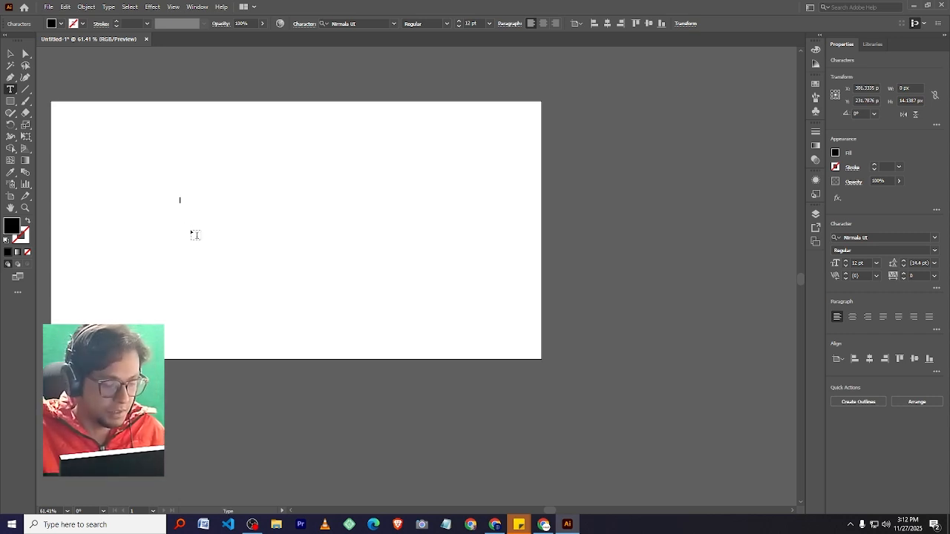
type("রুআই")
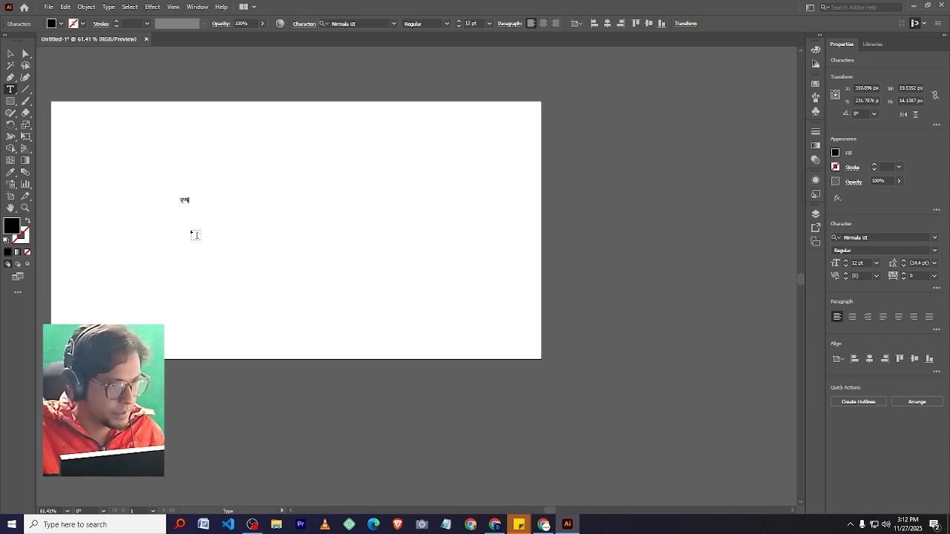
key("BackSpace")
key("BackSpace")
key("BackSpace")
key("BackSpace")
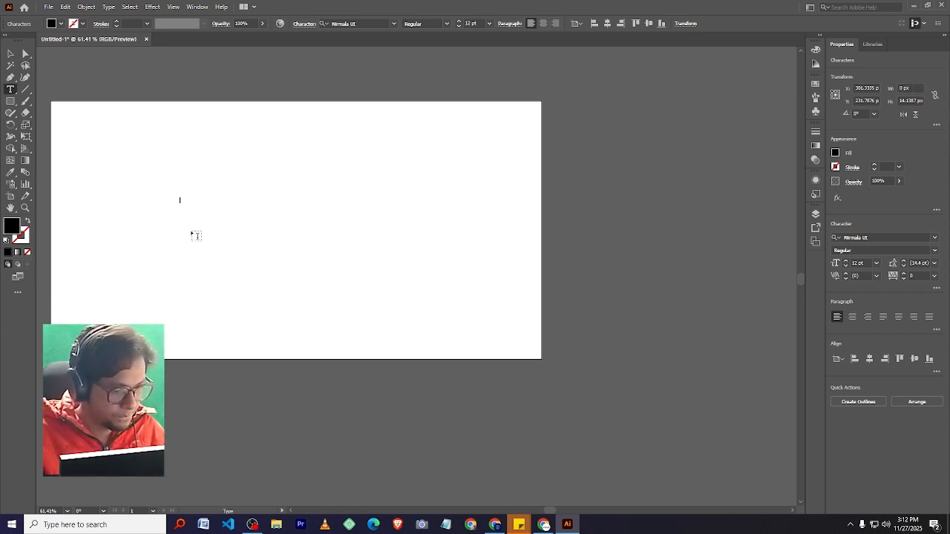
- Enter the heading text "AFTERSCHOOL ICT PROGRAM" in the empty text object
type("অ")
type("FTE")
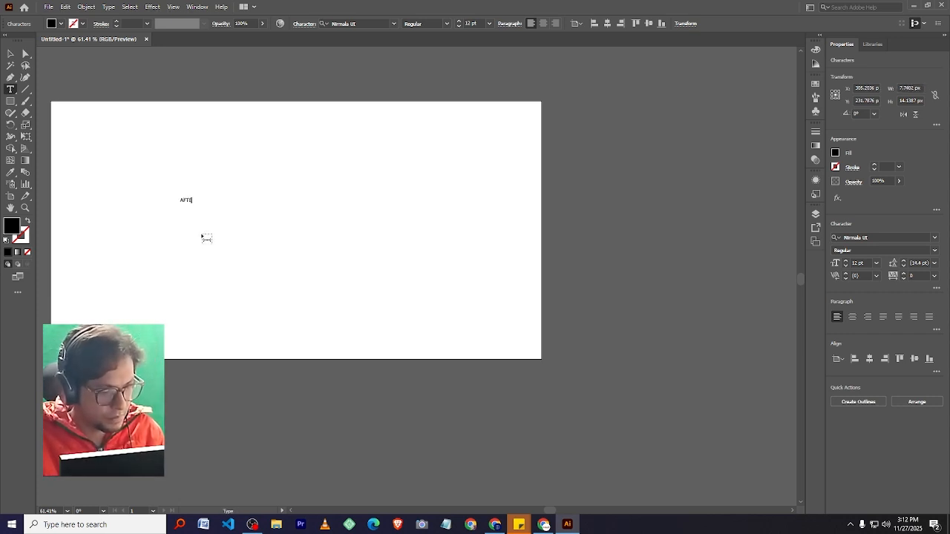
type("RSCH")
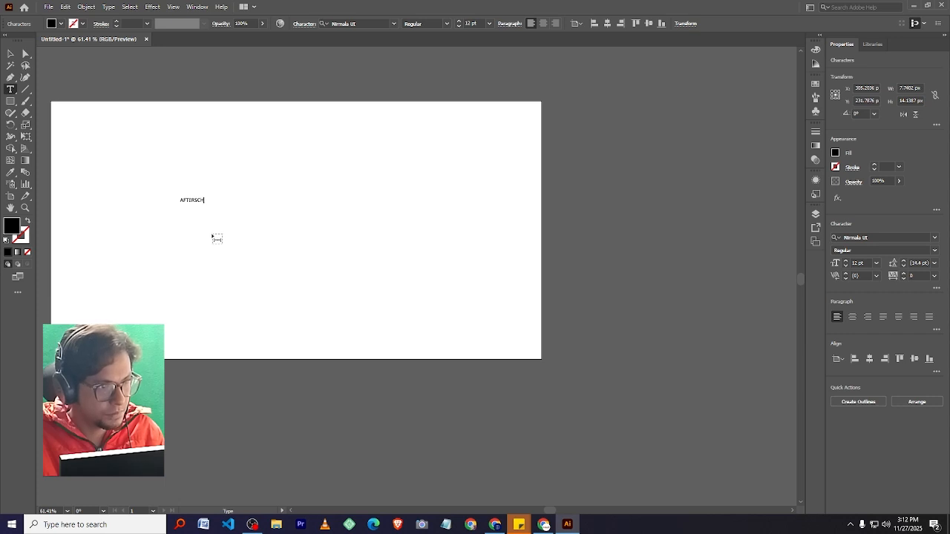
type("OOL")
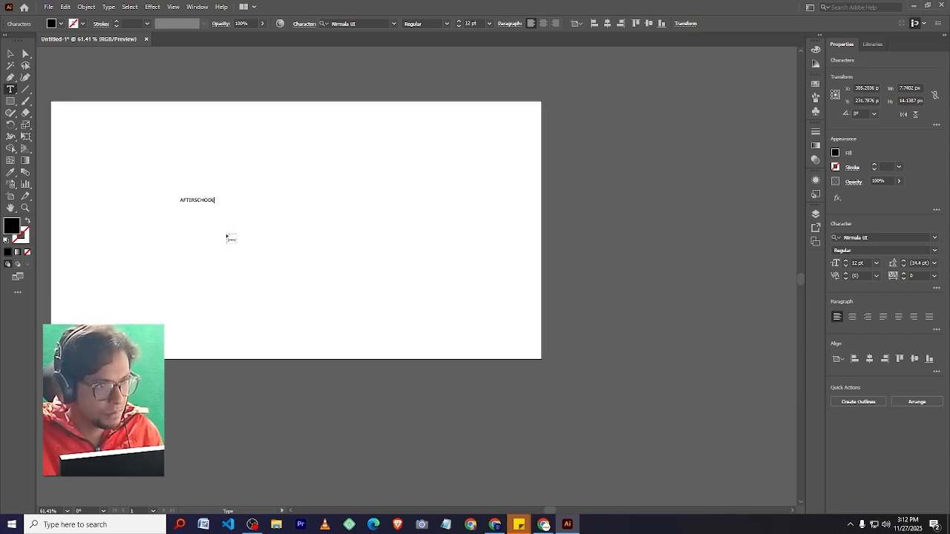
type(" ICT")
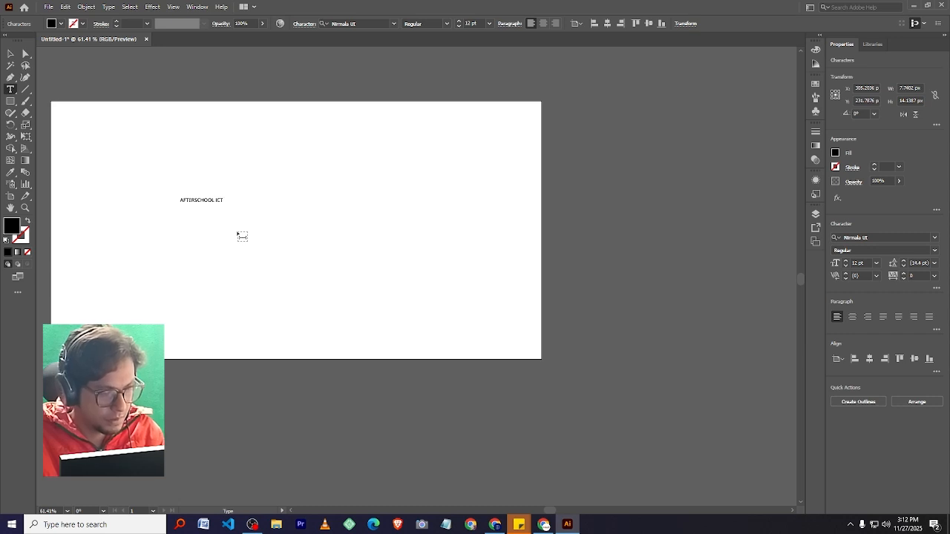
type(" PRO")
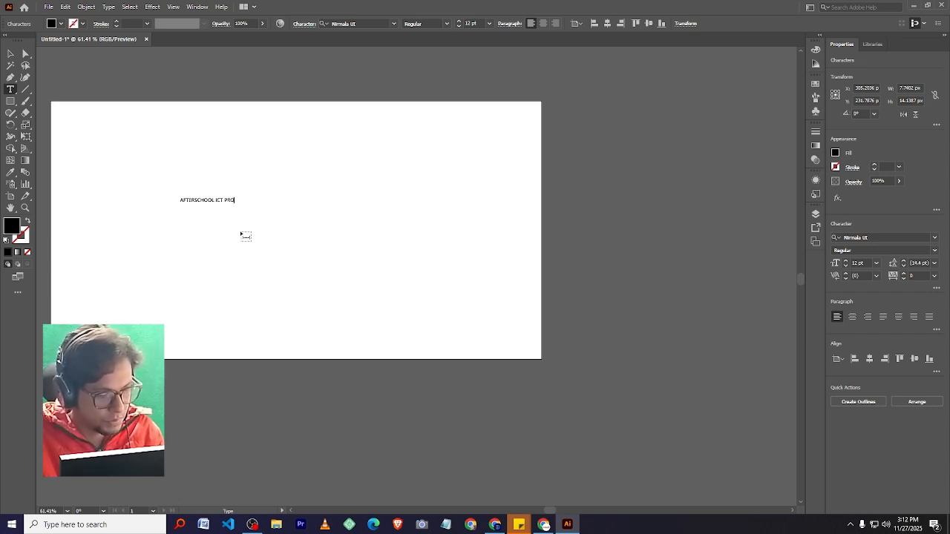
type("GRA")
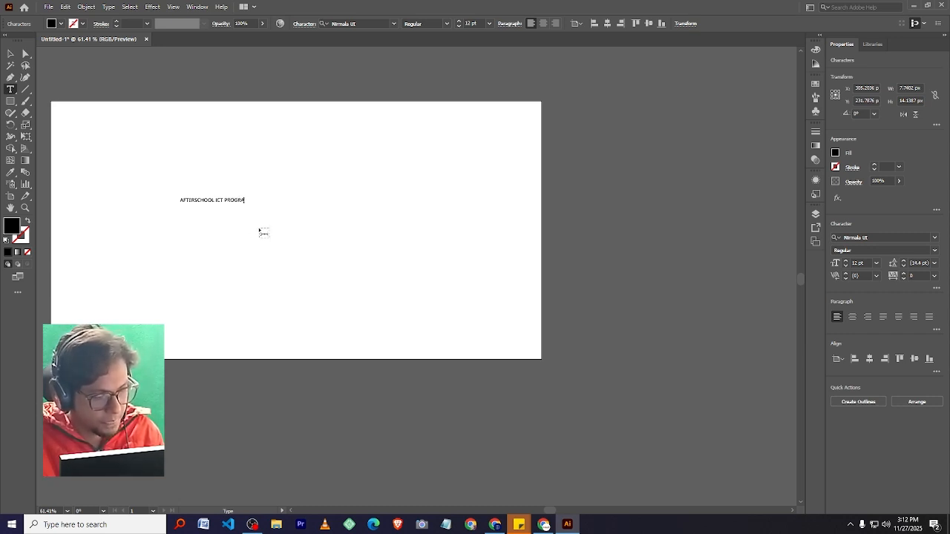
type("M")
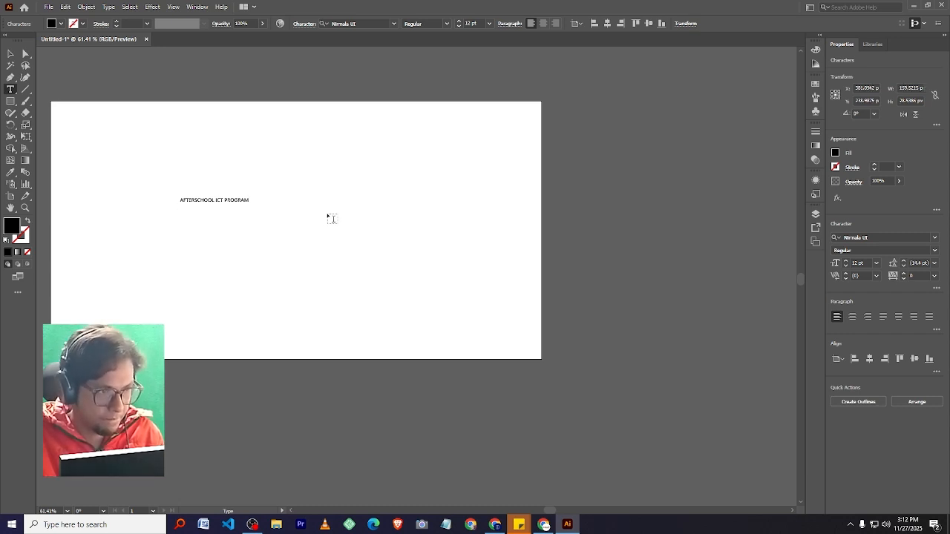
- Scale the heading text up to about 56 pt and move it further inside the artboard
left_click(11, 54)
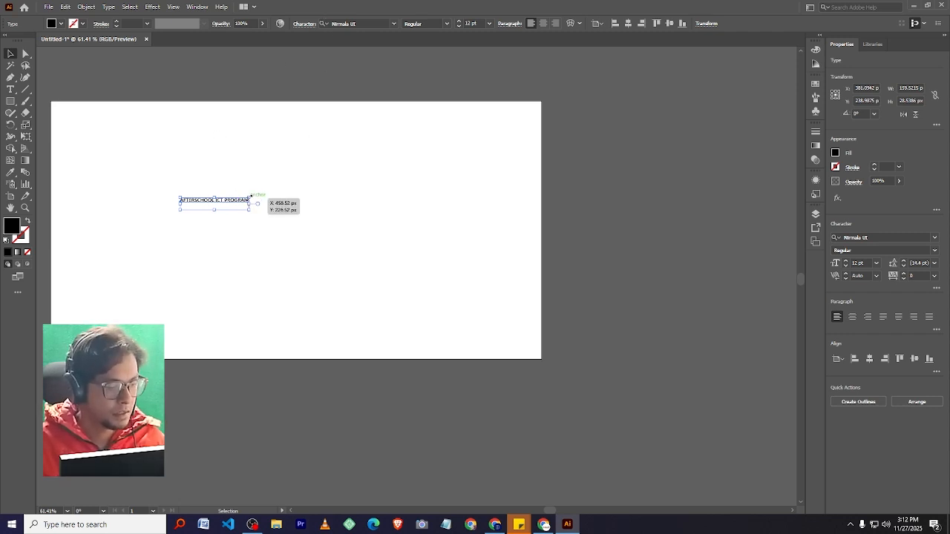
left_click_drag(249, 198, 369, 131)
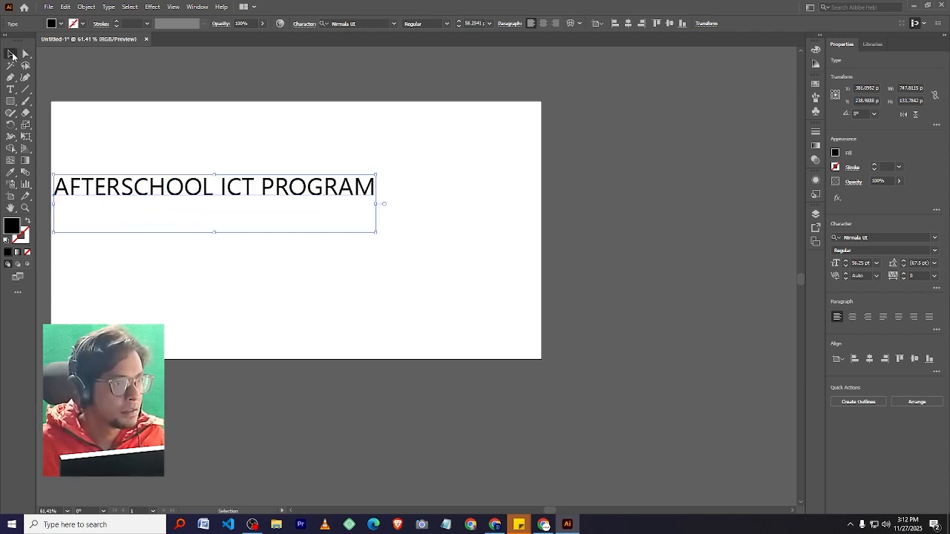
left_click_drag(335, 191, 377, 216)
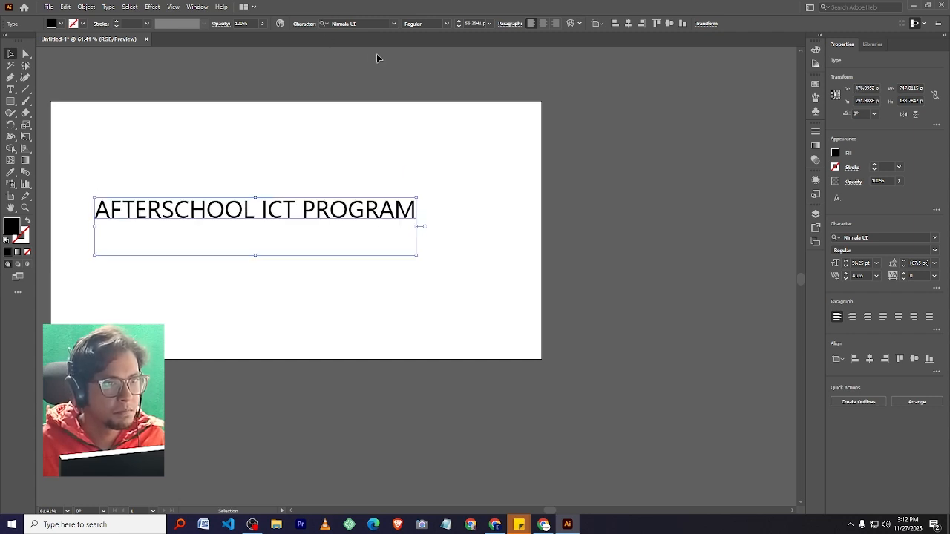
- Increase the heading's font size to 76 pt and reposition the text near the middle of the artboard
left_click(459, 21)
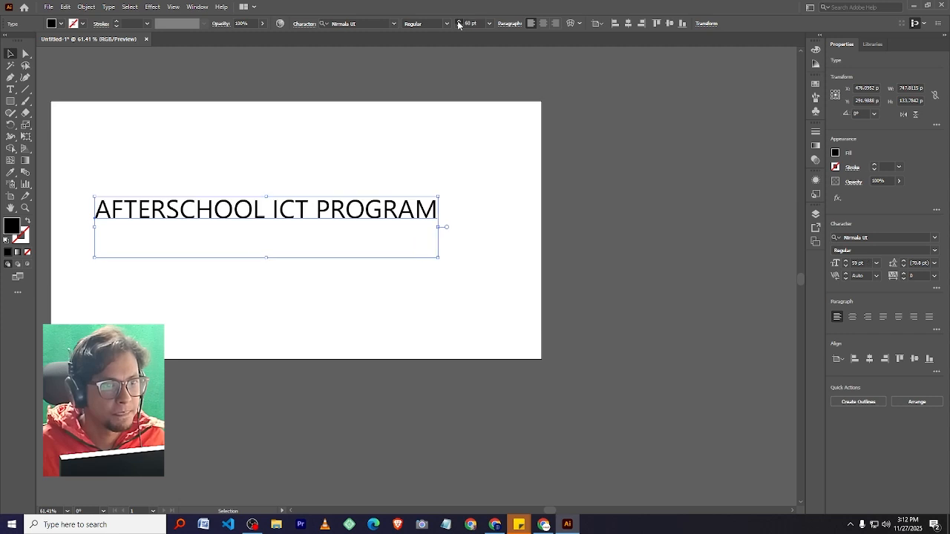
left_click(459, 21)
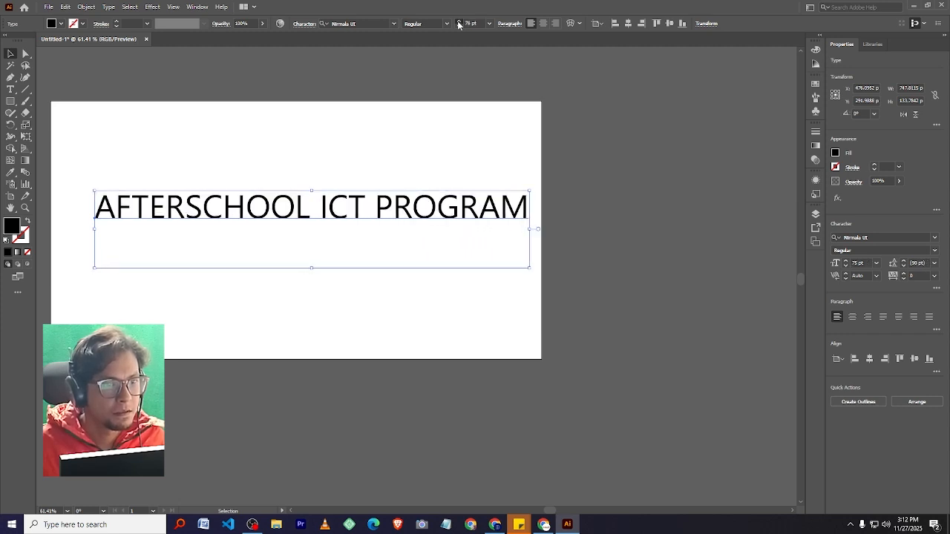
left_click(479, 326)
left_click_drag(481, 218, 455, 239)
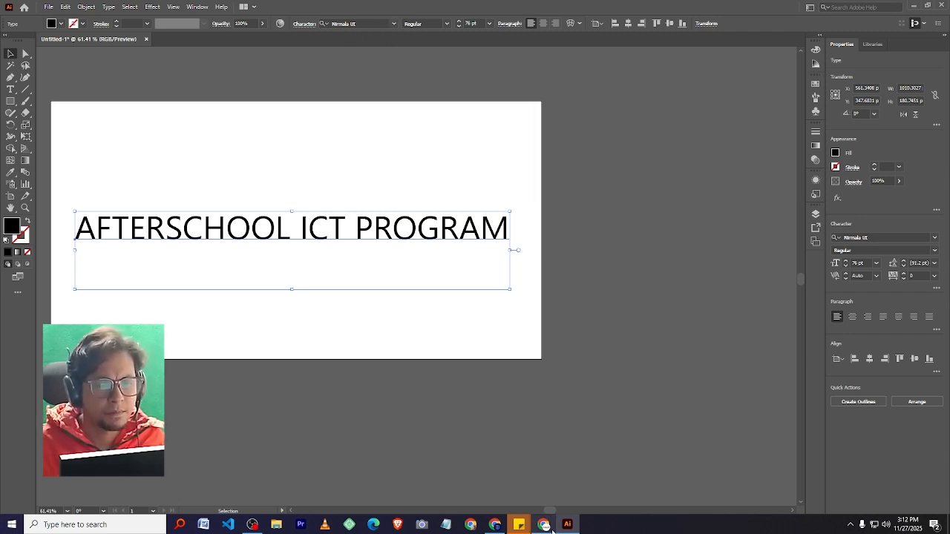
- Switch to the random tuts document in Chrome and look up the Google Font entry under Topics
mouse_move(551, 532)
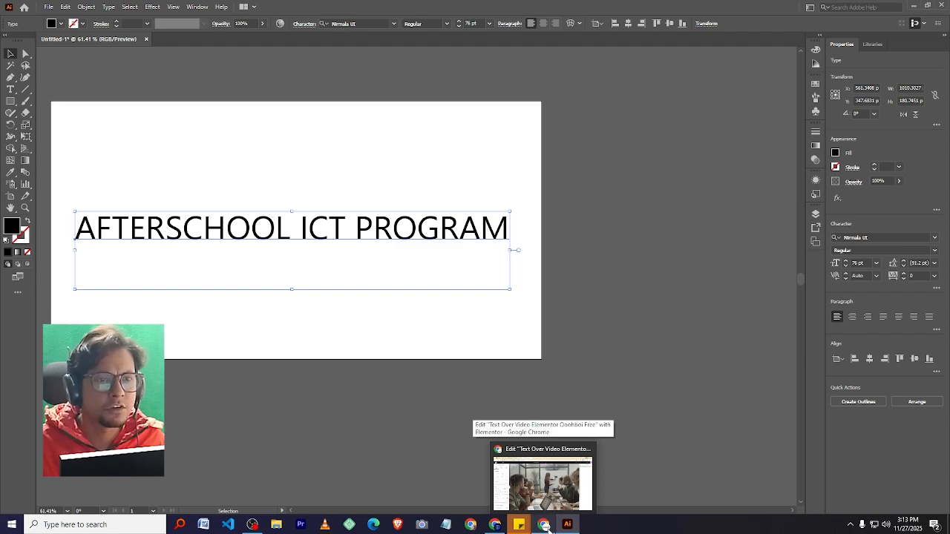
left_click(545, 527)
left_click(199, 11)
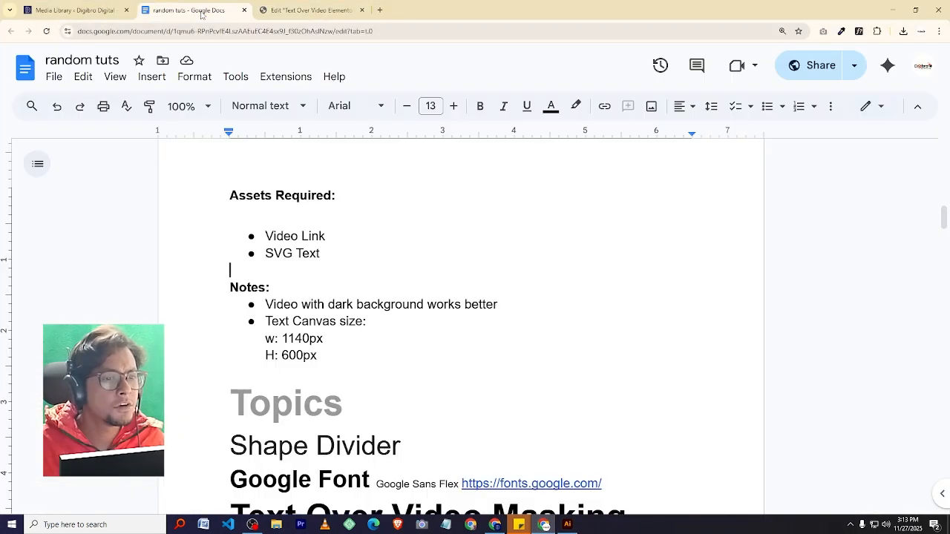
left_click(579, 352)
scroll(579, 353, "down", 2)
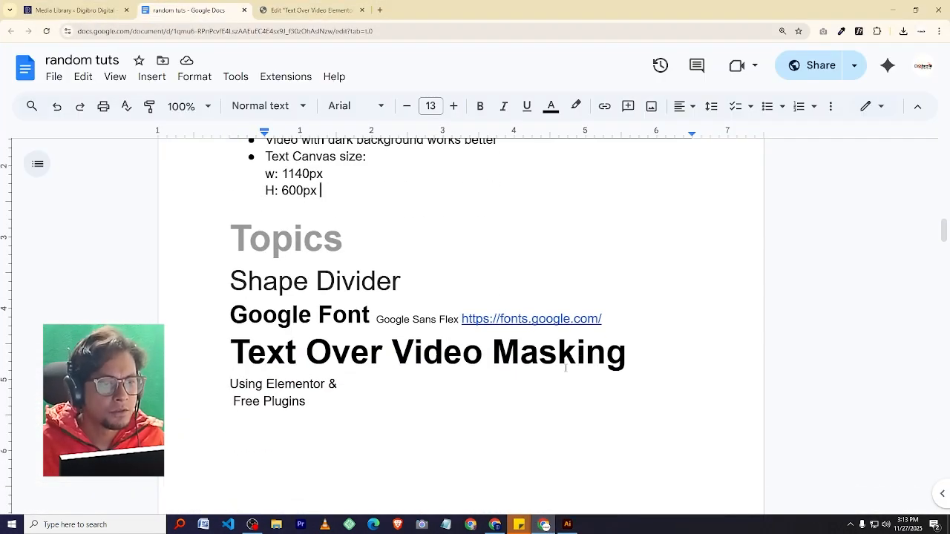
scroll(586, 348, "down", 1)
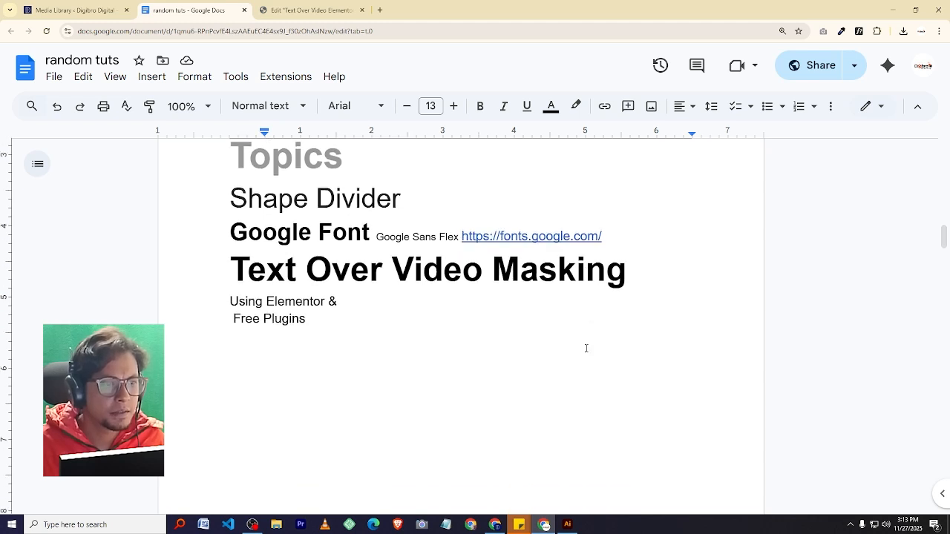
scroll(586, 348, "up", 1)
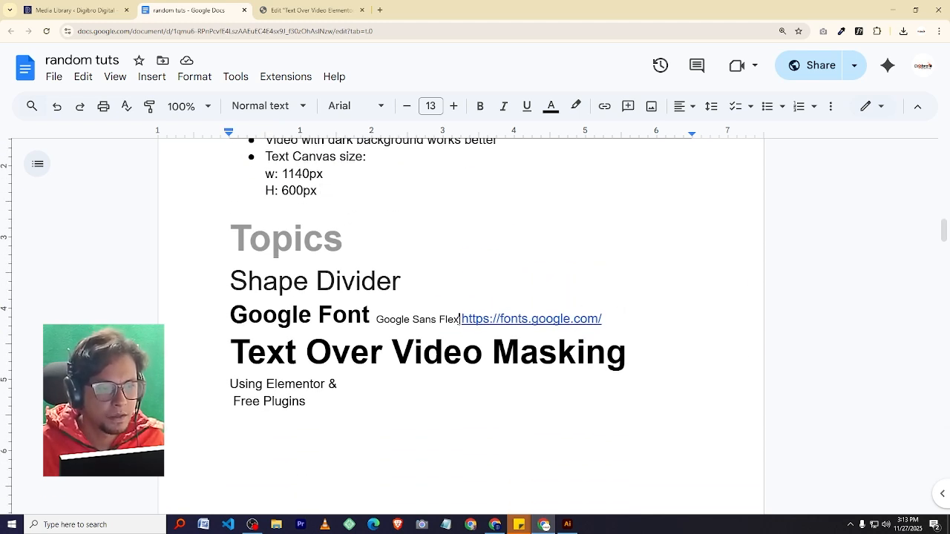
- Copy the font name "Google Sans Flex" from the document and paste it as a search into a new browser tab
left_click_drag(458, 319, 375, 320)
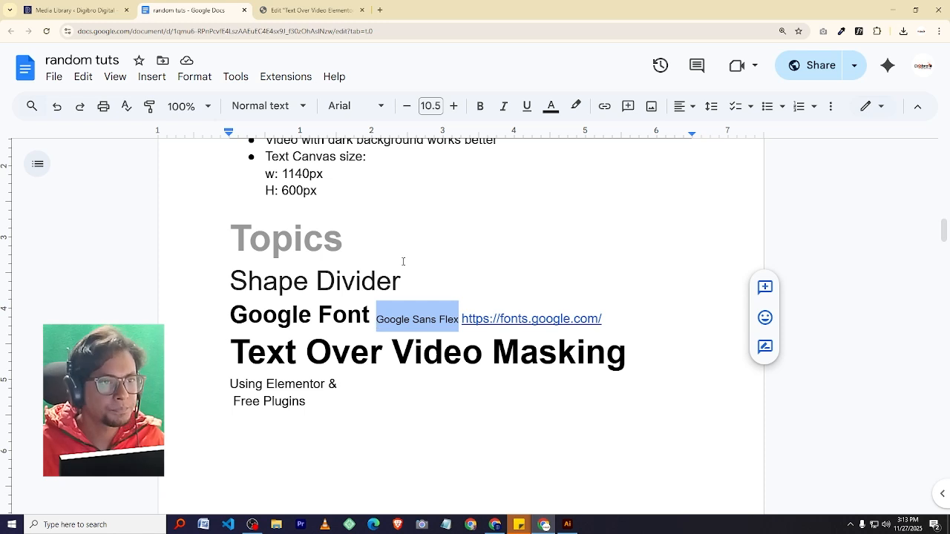
key("ctrl+c")
left_click(379, 9)
key("ctrl+v")
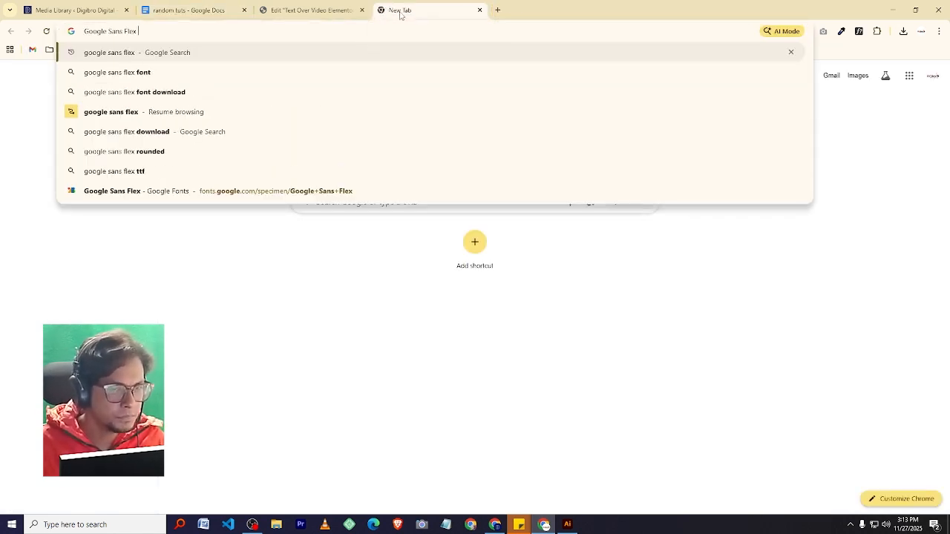
- Switch back to Illustrator, select the whole heading text and search the font families for "googl"
left_click(568, 525)
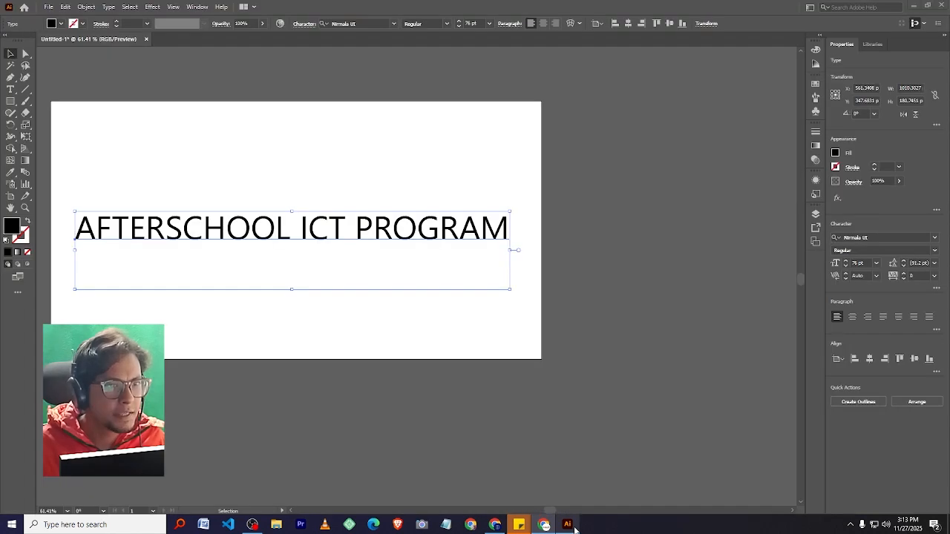
left_click(407, 235)
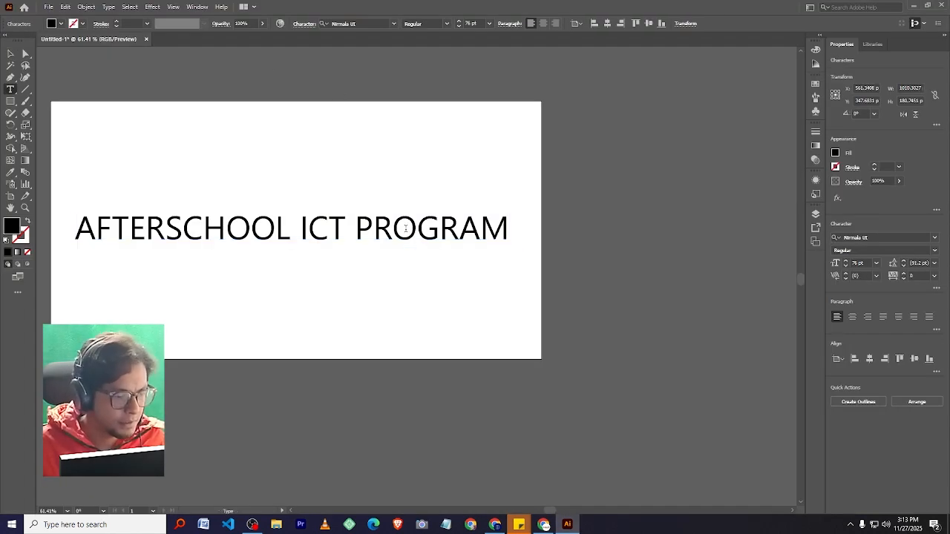
triple_click(414, 233)
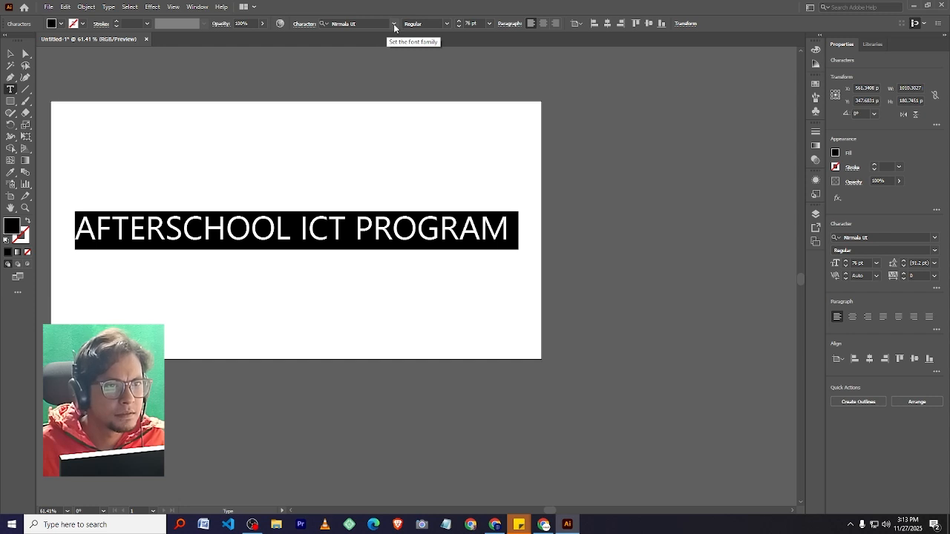
left_click(384, 23)
type("good")
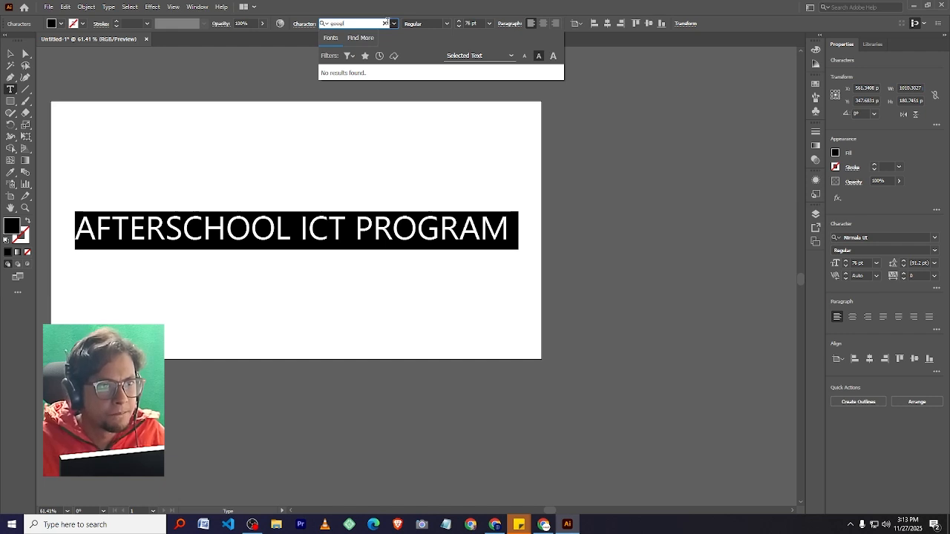
left_click(12, 54)
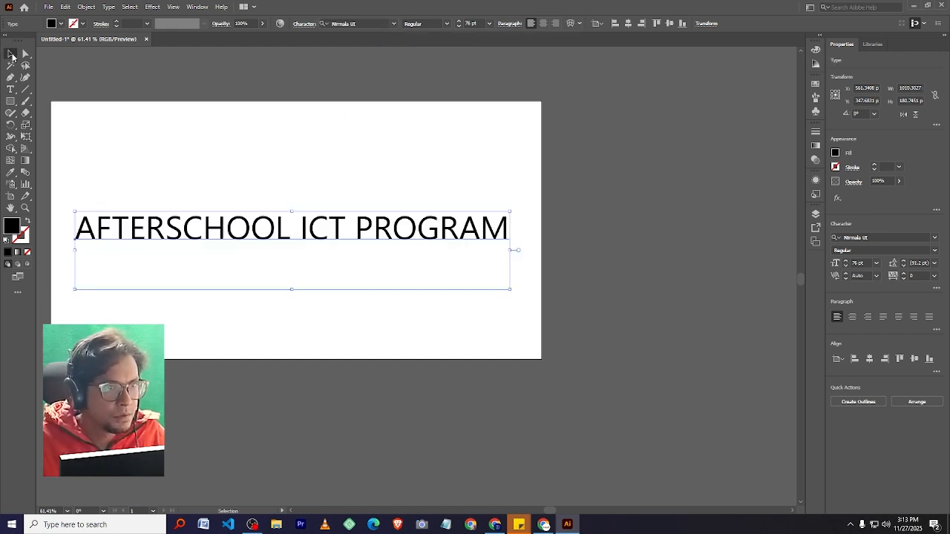
- Switch to Chrome, search the web for "Google Sans Flex font" and open the font's Google Fonts page
left_click(544, 525)
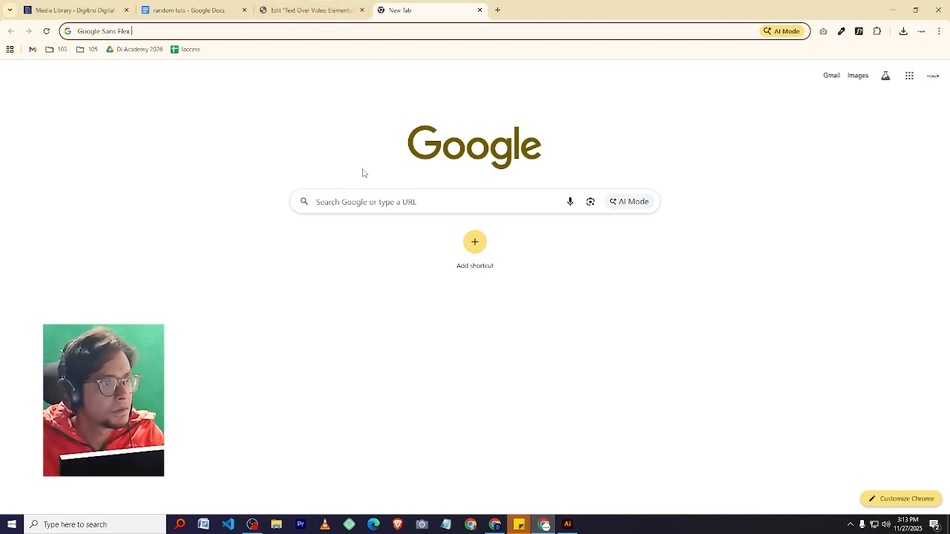
type("font")
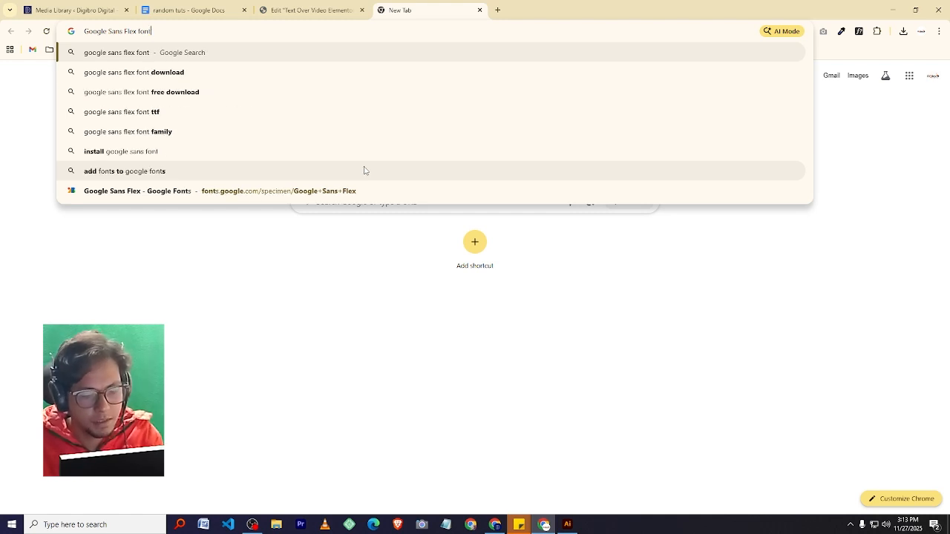
key("Return")
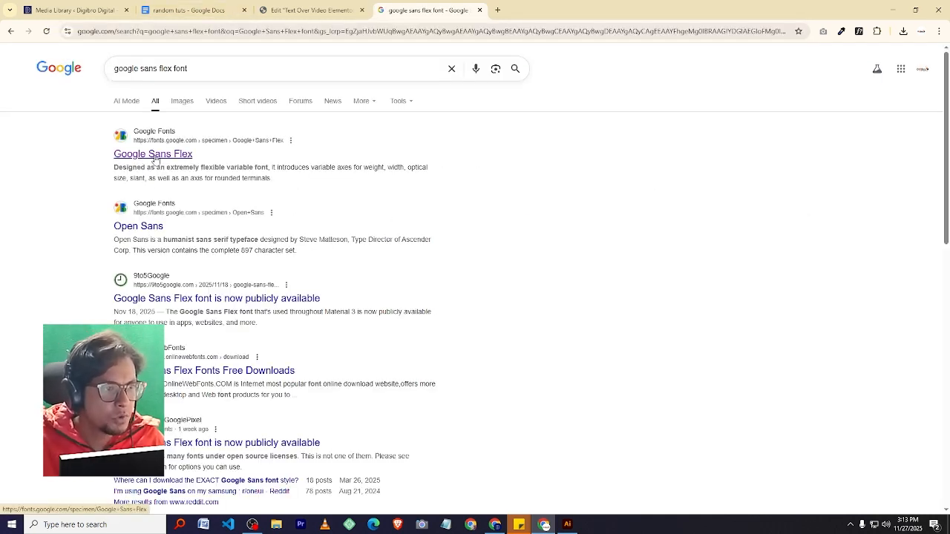
left_click(171, 156)
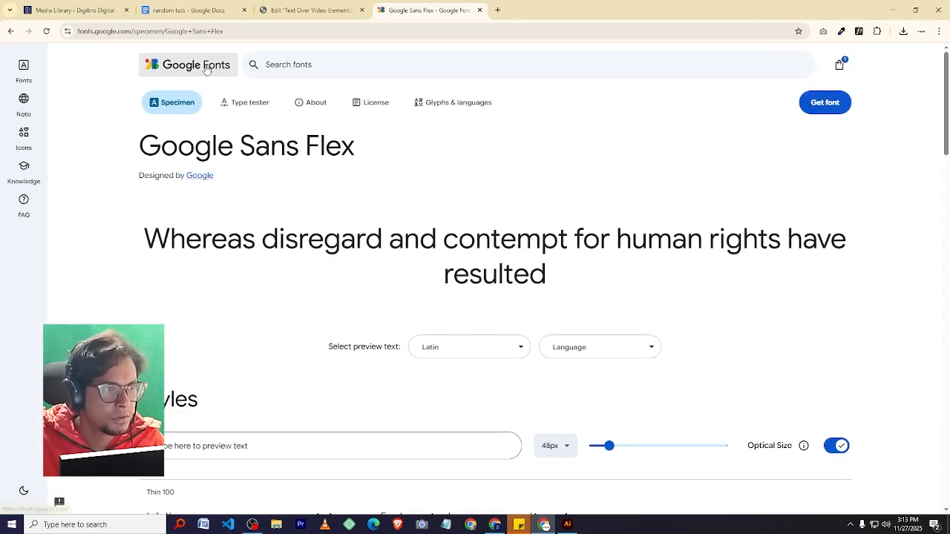
- Go to the Google Fonts catalogue, search it for Google Sans Flex and open that family's page
left_click(186, 69)
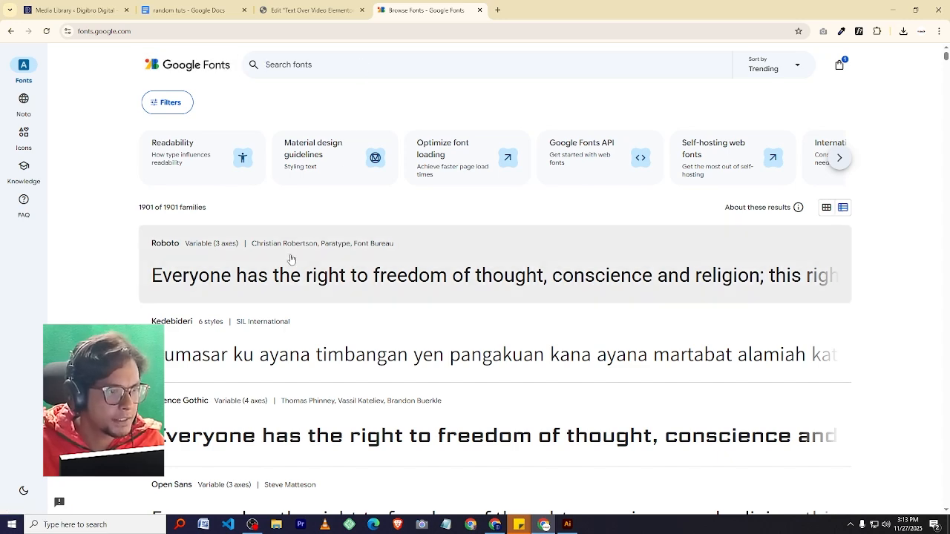
scroll(190, 415, "down", 2)
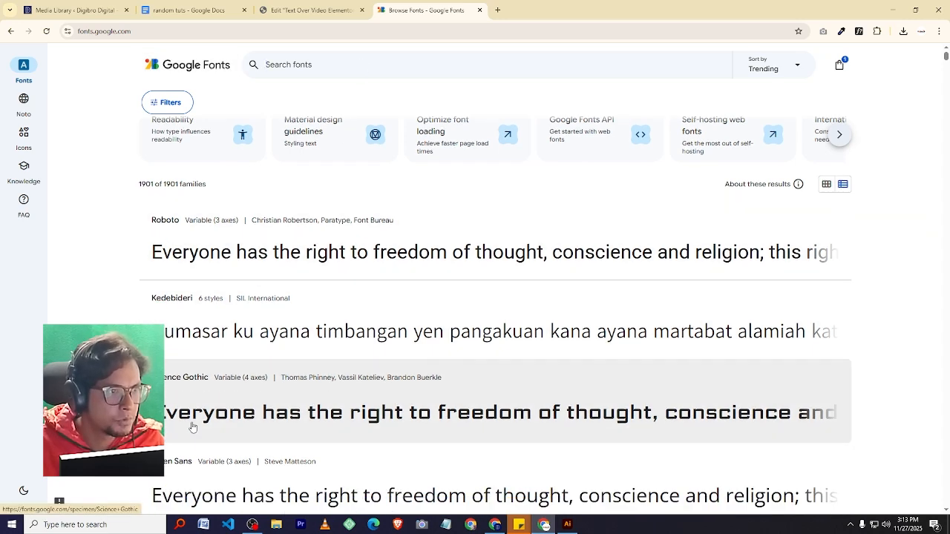
scroll(260, 186, "up", 2)
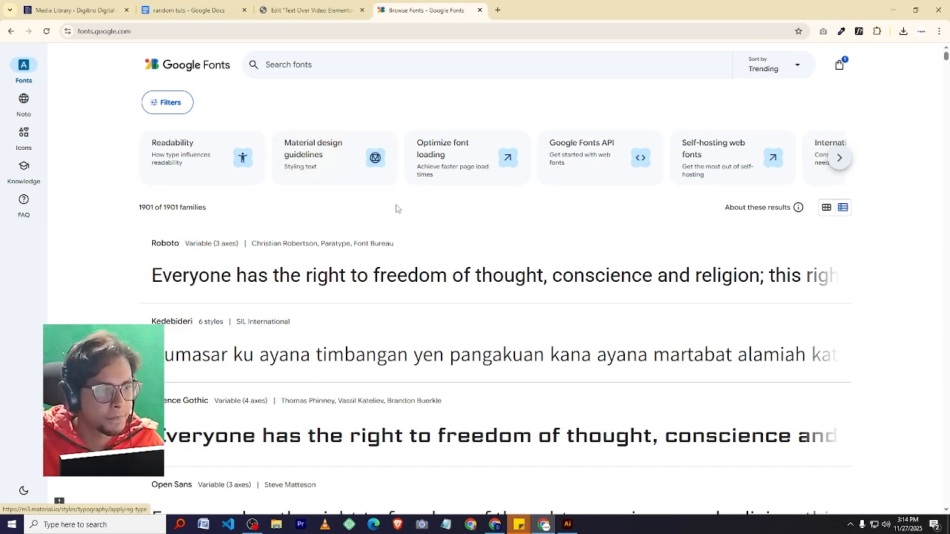
scroll(394, 205, "down", 1)
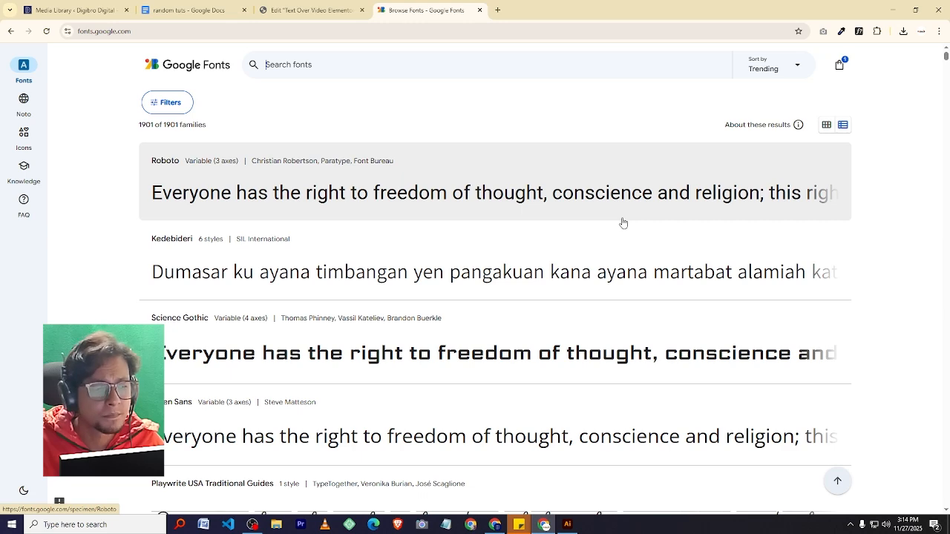
scroll(624, 222, "down", 1)
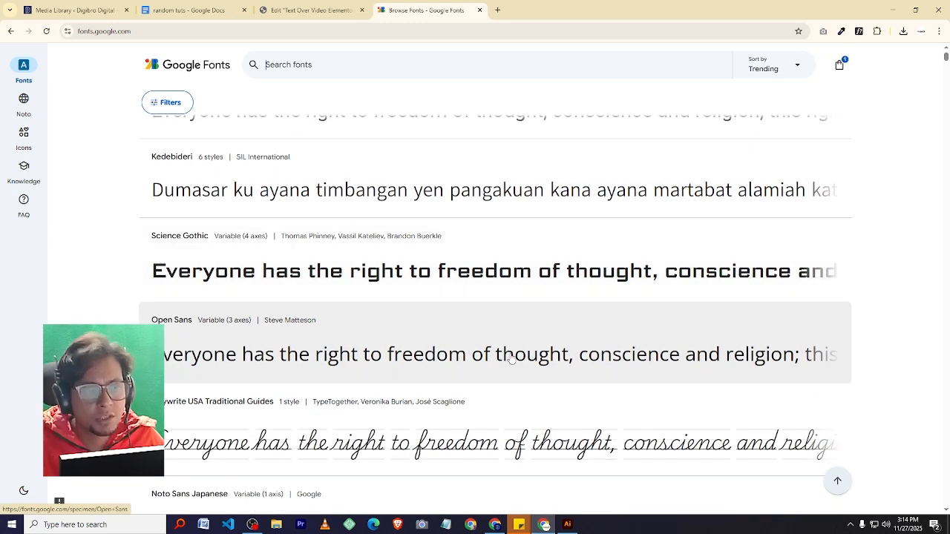
scroll(661, 355, "down", 1)
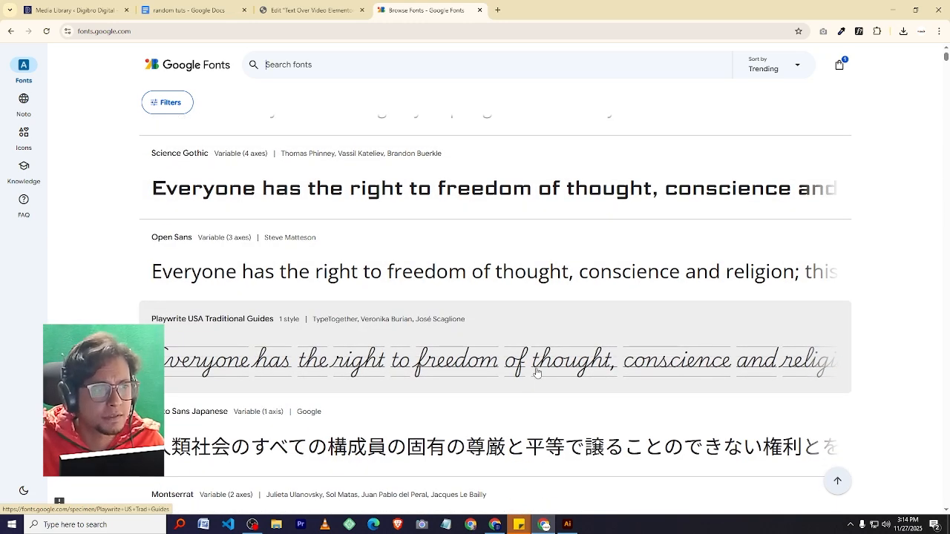
scroll(537, 367, "up", 3)
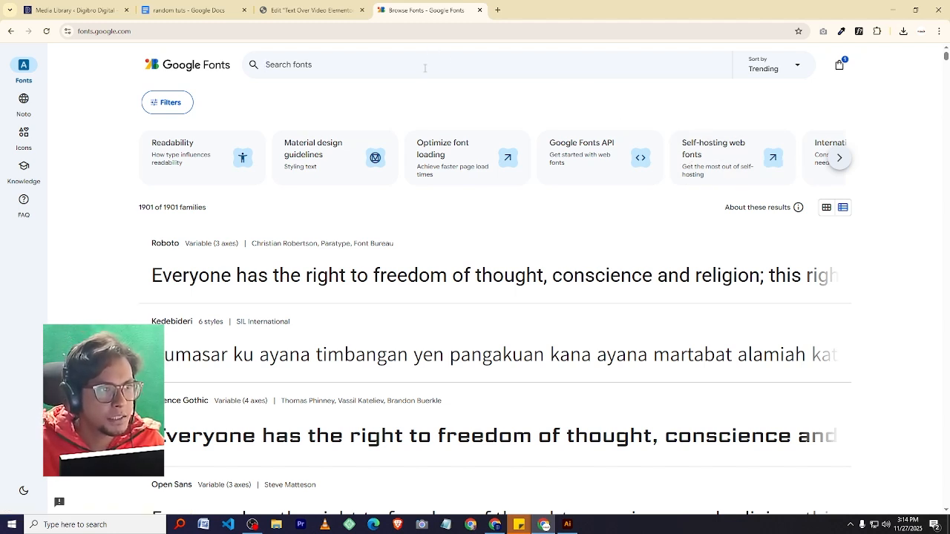
left_click(423, 69)
key("ctrl+v")
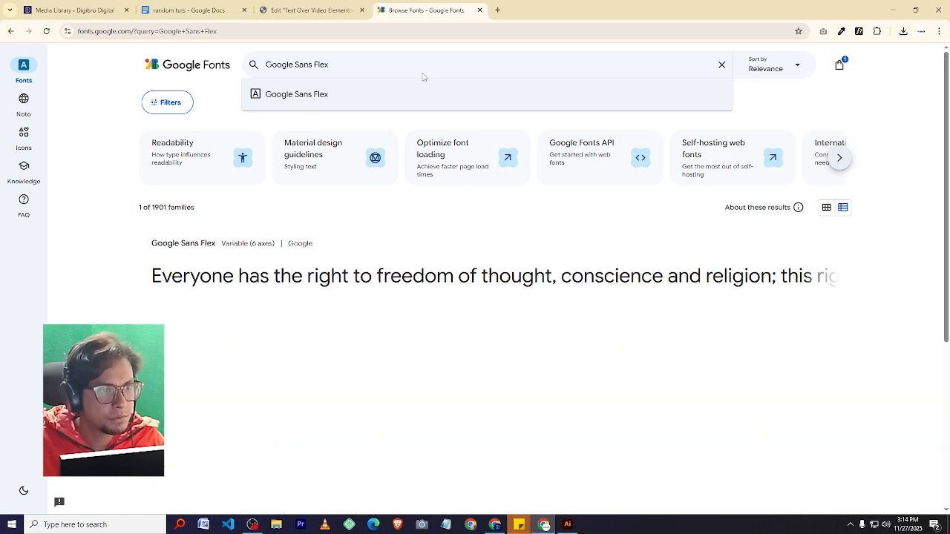
left_click(107, 213)
left_click(650, 266)
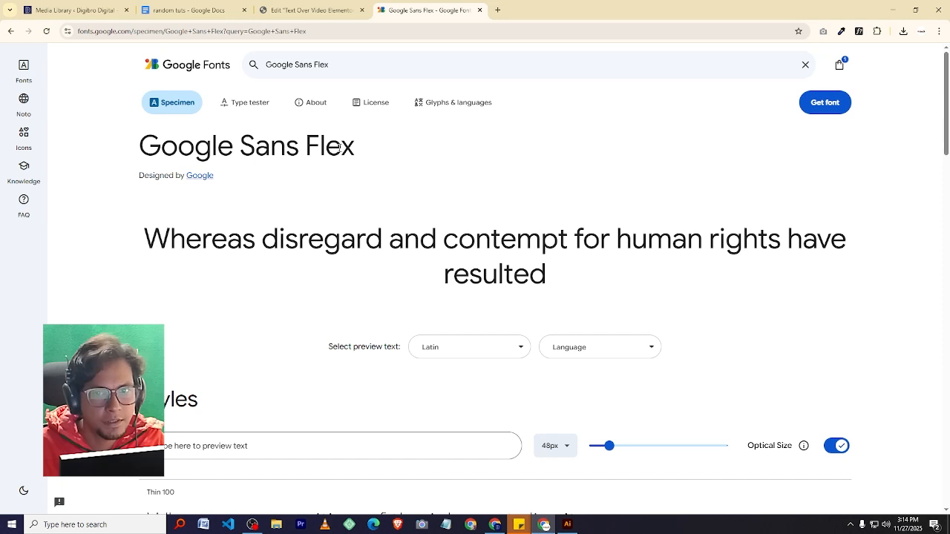
- Add Google Sans Flex to the font selection, download all selected families and show the archive in the Downloads folder
left_click(828, 104)
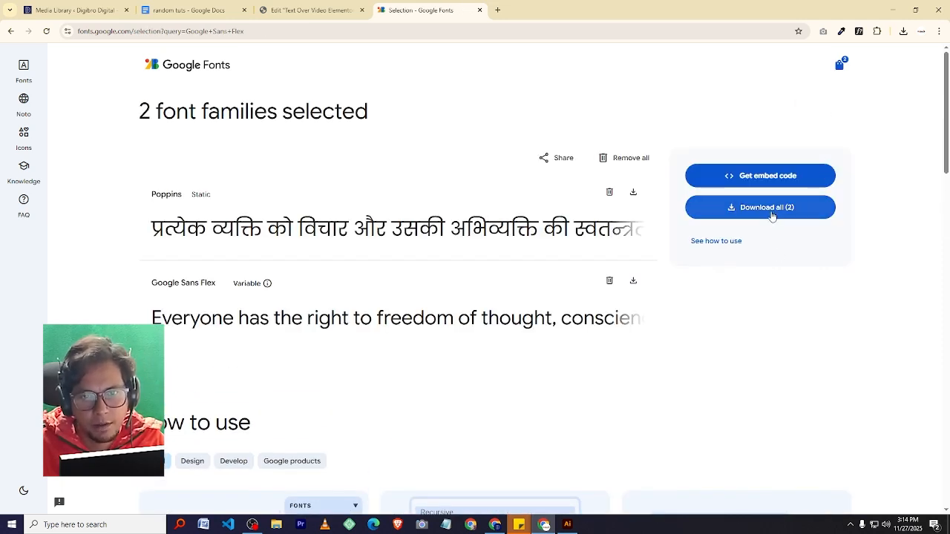
left_click(807, 216)
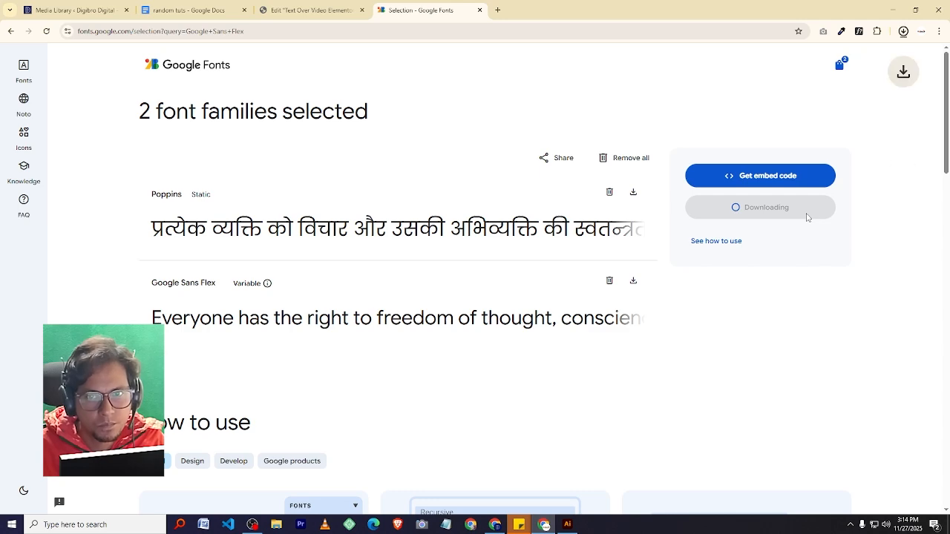
left_click(902, 34)
left_click(877, 56)
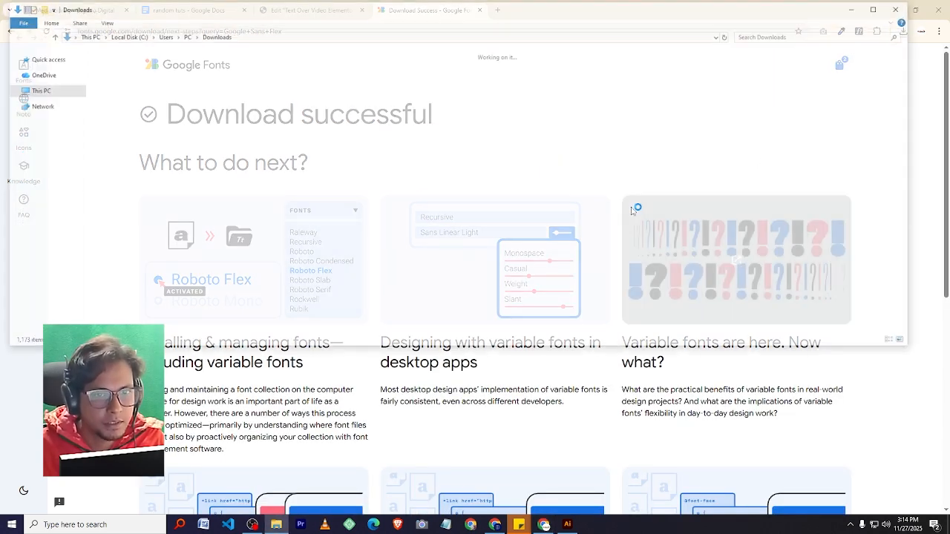
- Extract the Google_Sans_Flex,Poppins archive into its own folder and open the Google_Sans_Flex subfolder
right_click(134, 135)
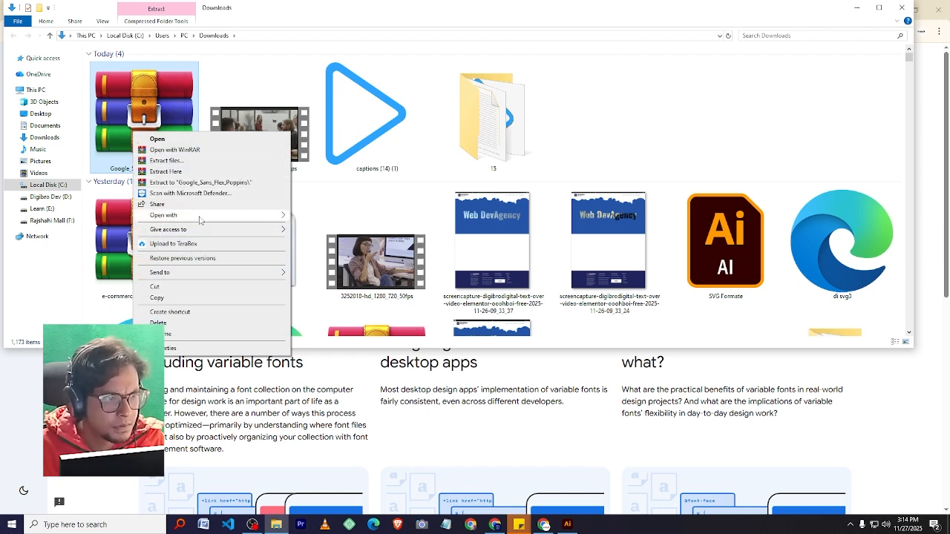
mouse_move(202, 218)
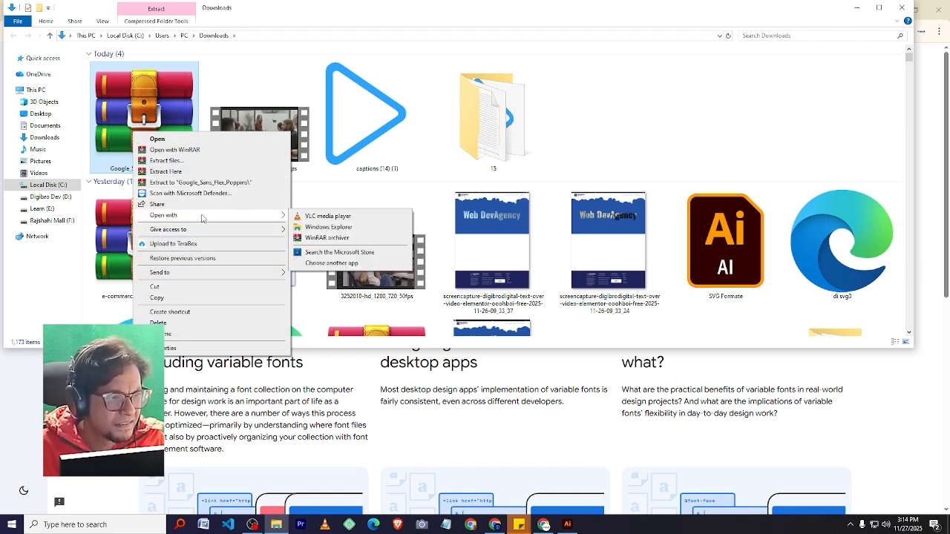
left_click(201, 182)
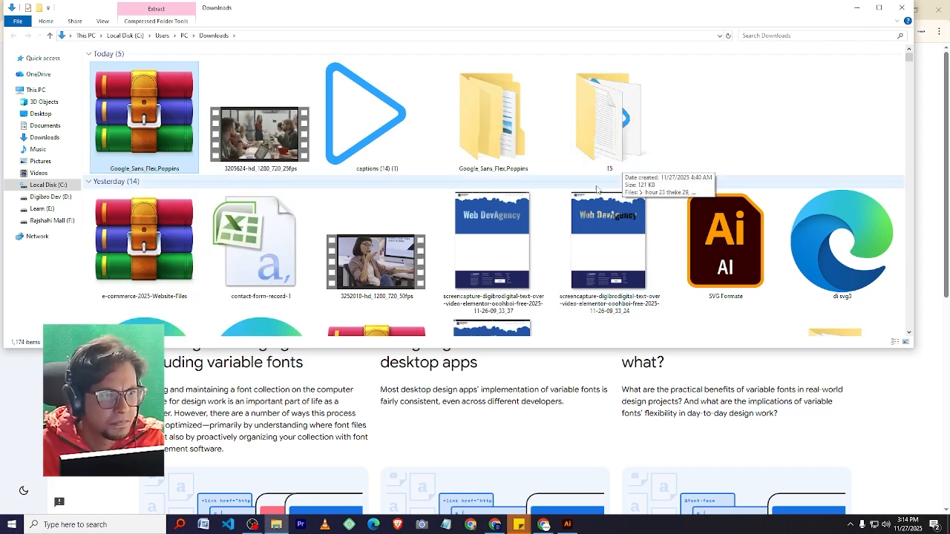
double_click(542, 154)
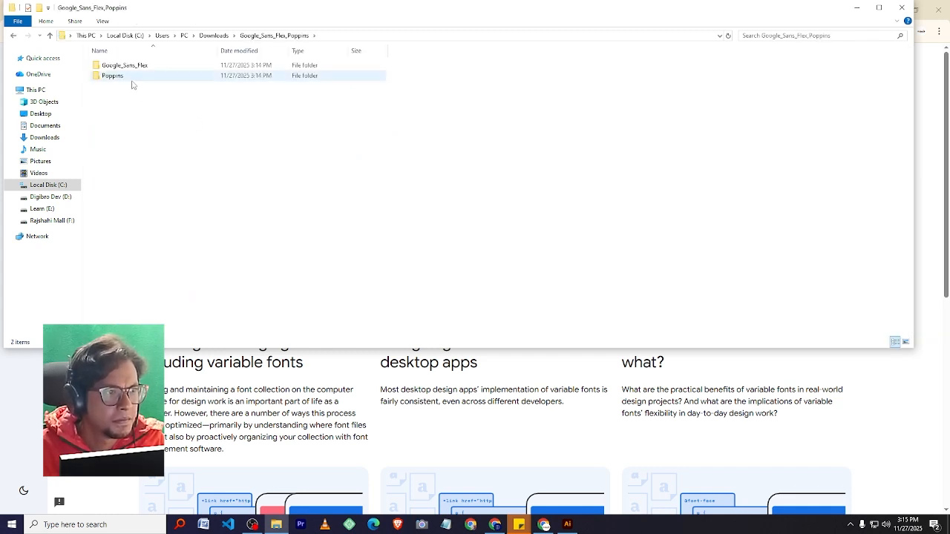
double_click(141, 66)
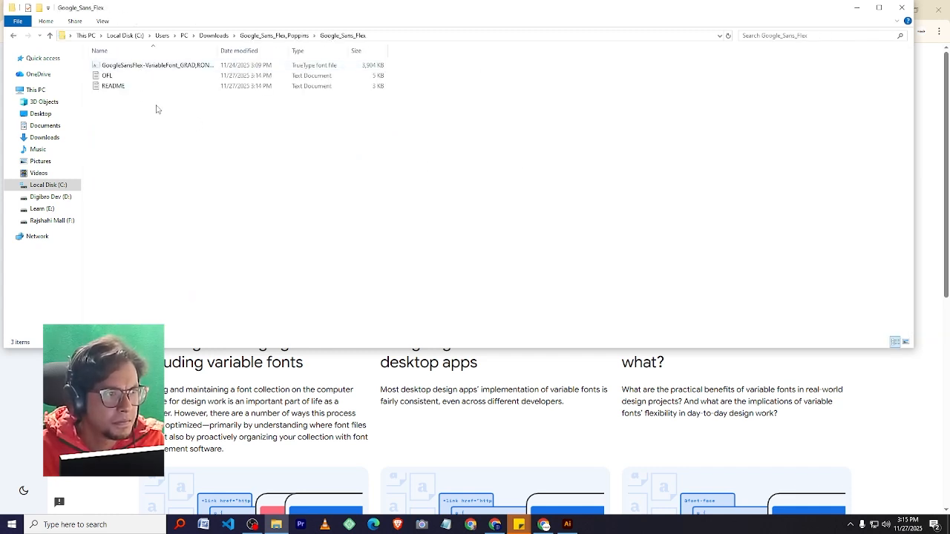
- Open the GoogleSansFlex-VariableFont file, preview its weights from Thin to SemiBold and install the font
left_click(164, 67)
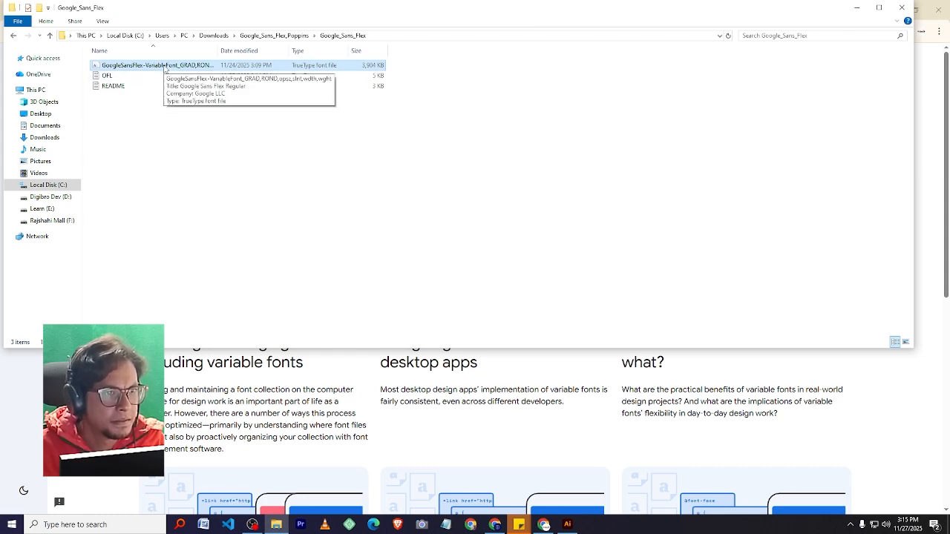
double_click(165, 67)
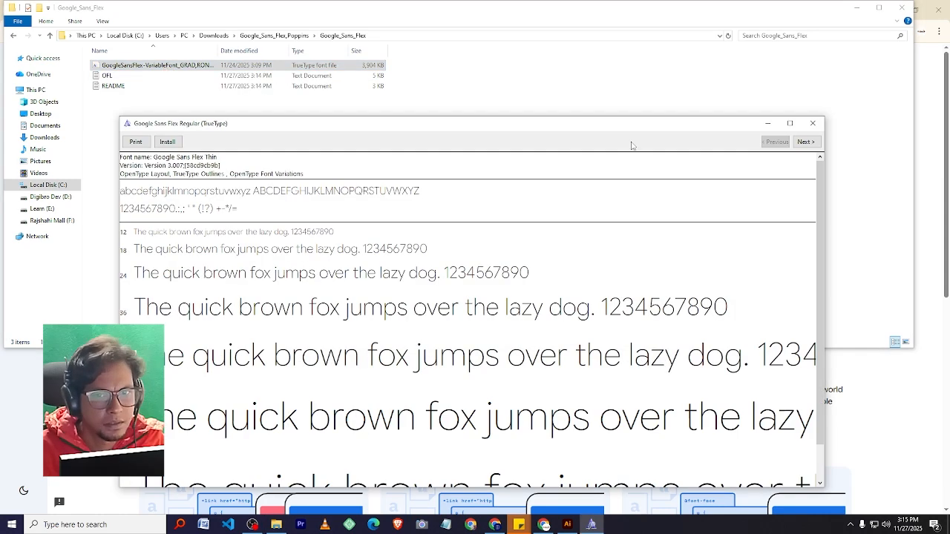
left_click(807, 143)
left_click(810, 143)
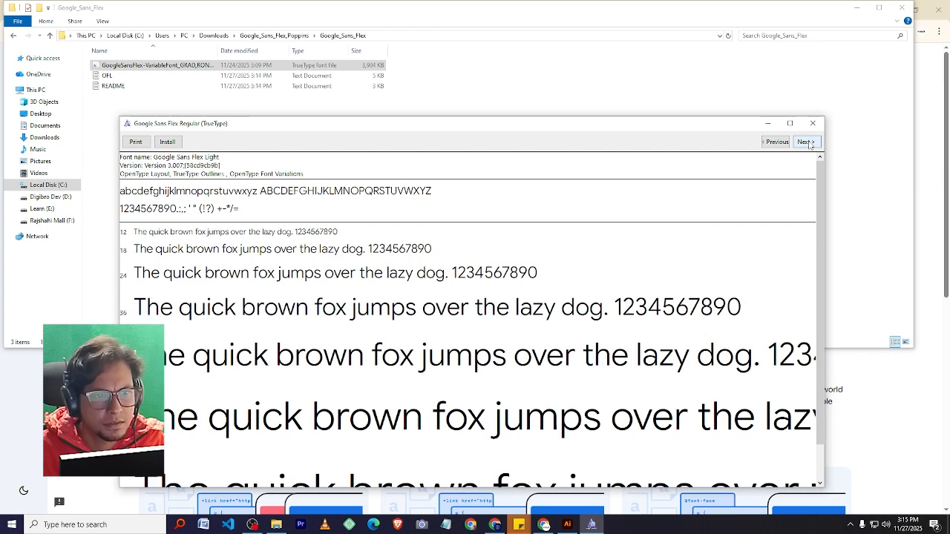
left_click(810, 142)
left_click(810, 142)
left_click(812, 142)
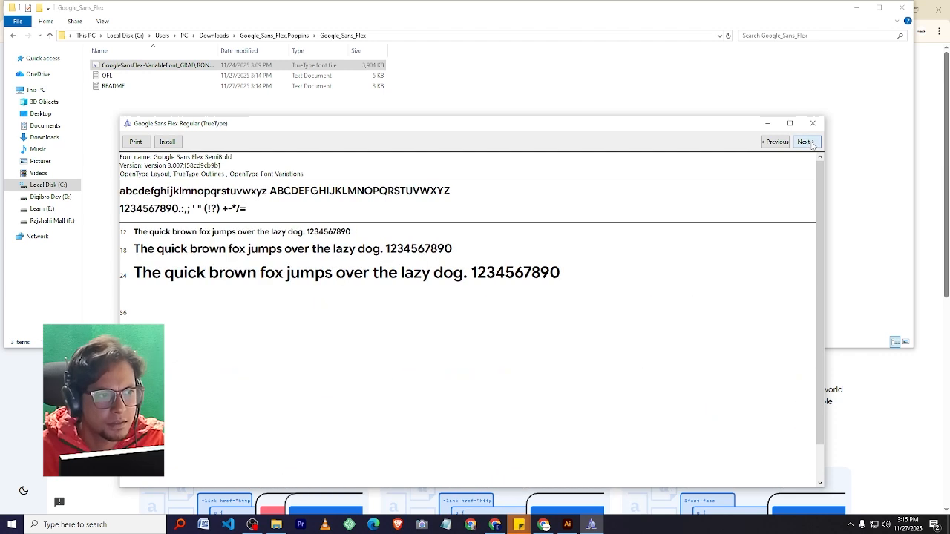
left_click(167, 142)
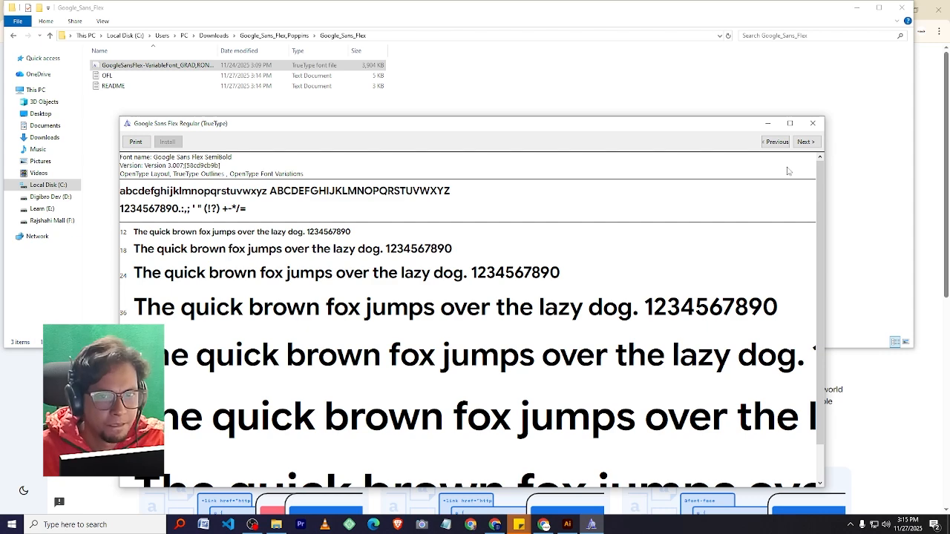
- Preview the font's heavier weights through Black, close the font preview and minimise the folder window
left_click(808, 145)
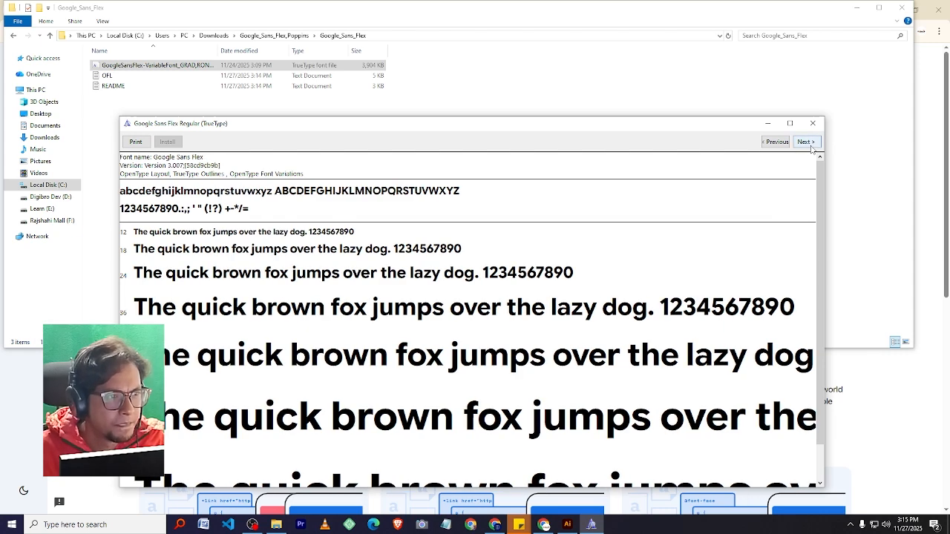
left_click(808, 143)
left_click(809, 144)
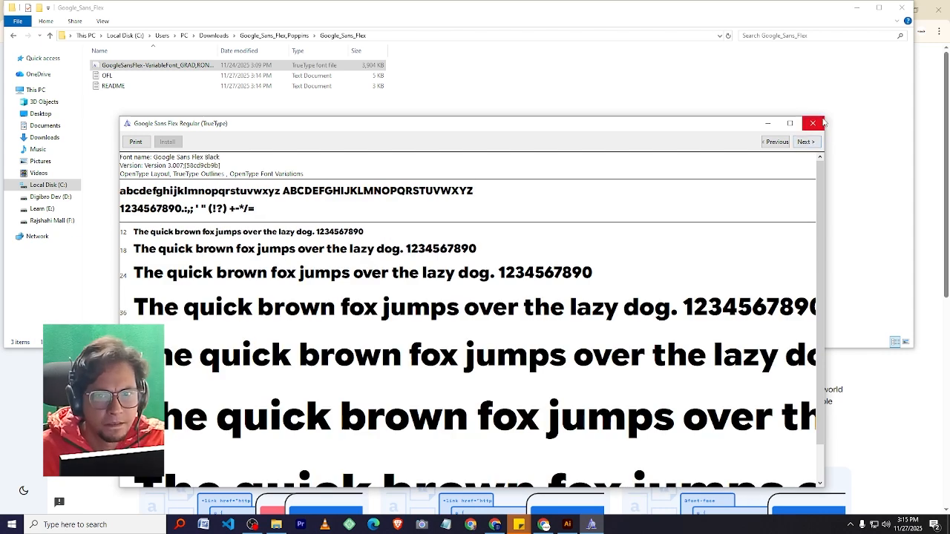
double_click(711, 127)
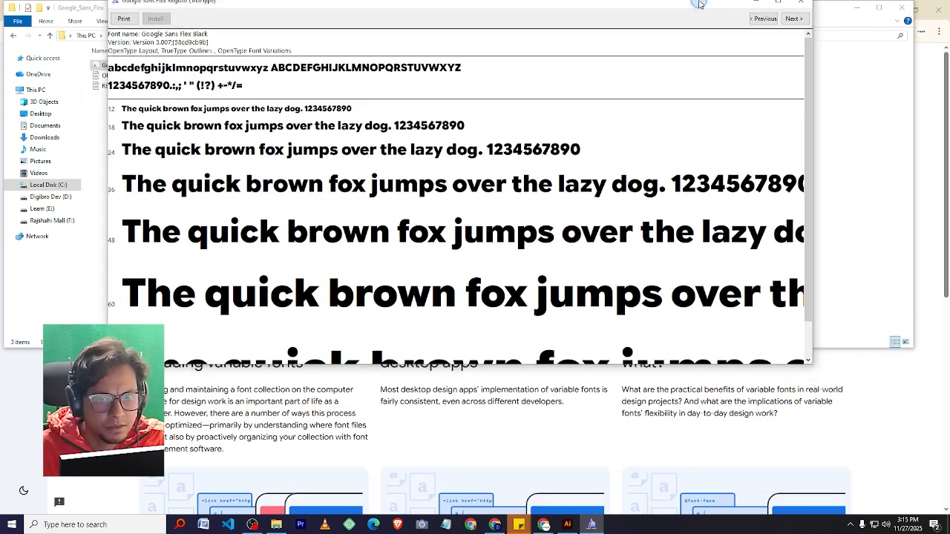
left_click(937, 6)
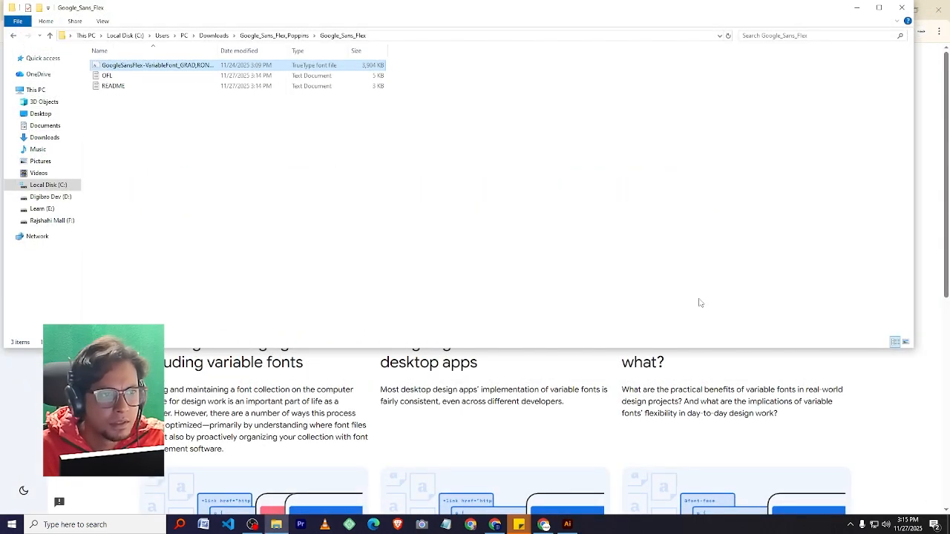
left_click(857, 7)
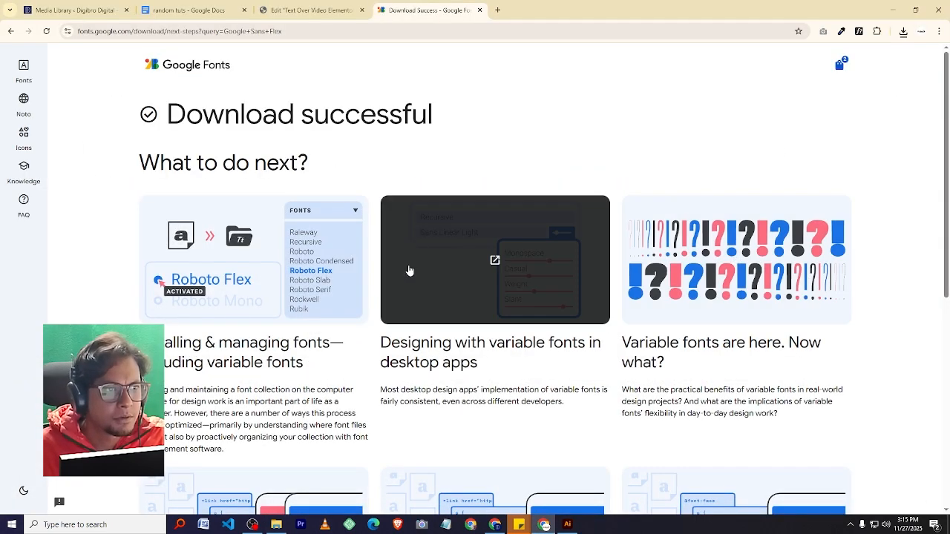
- Switch to Illustrator and set the font of the AFTERSCHOOL ICT PROGRAM text to Google Sans Flex
left_click(564, 526)
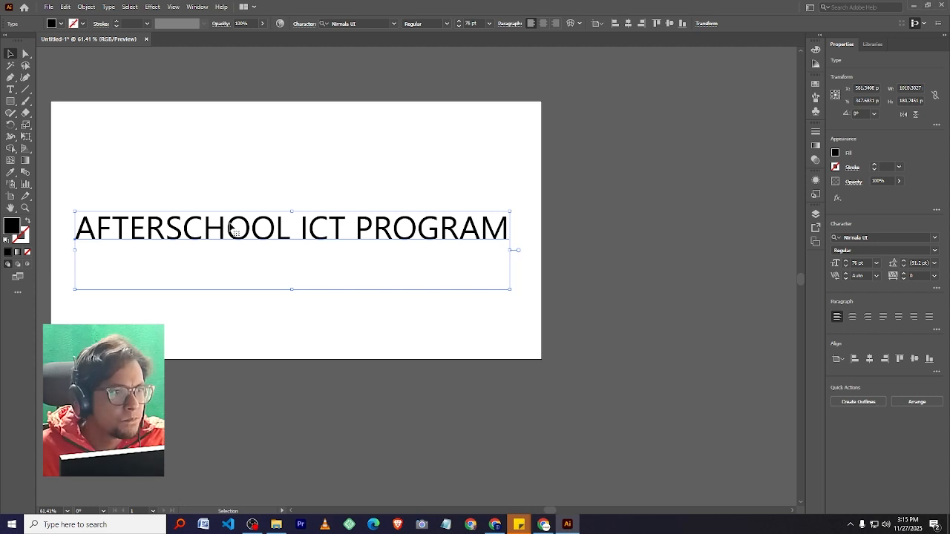
double_click(272, 239)
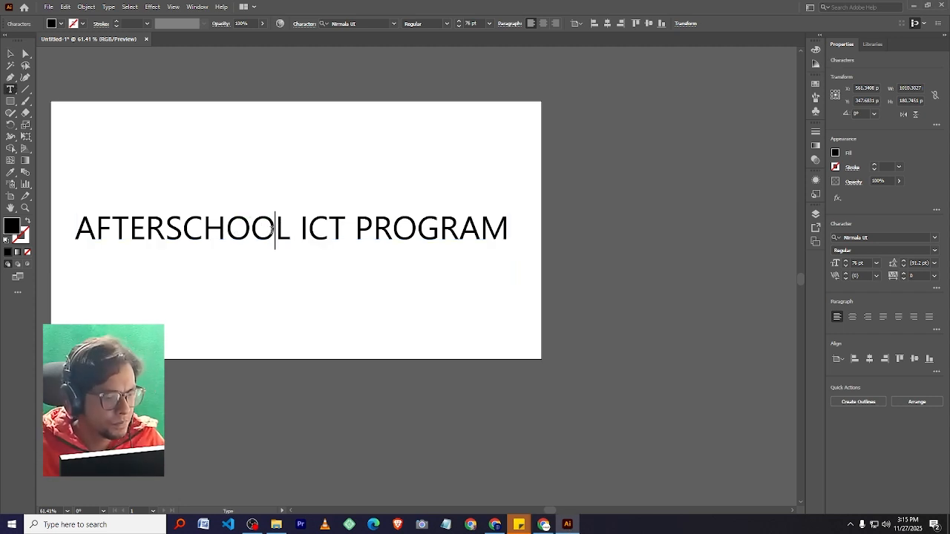
key("ctrl+a")
left_click(369, 24)
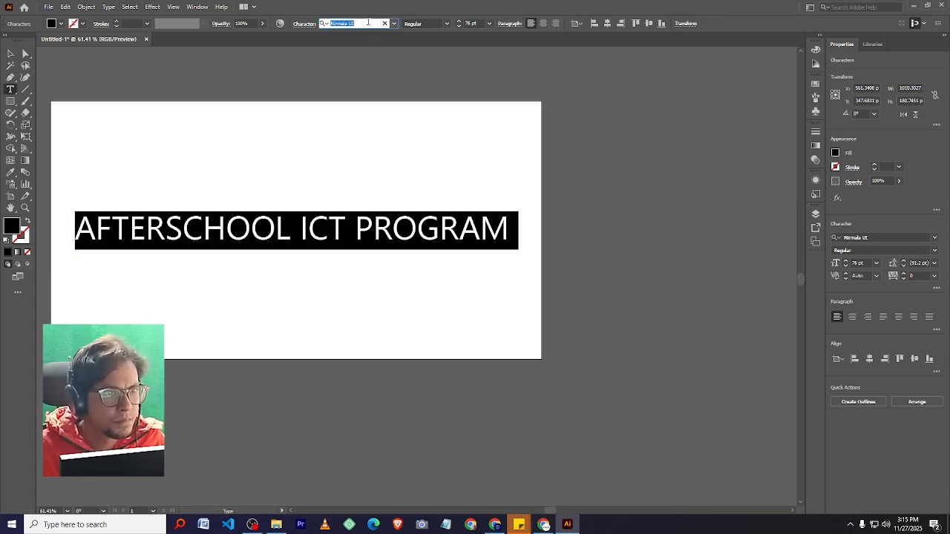
type("Google Sans Flex")
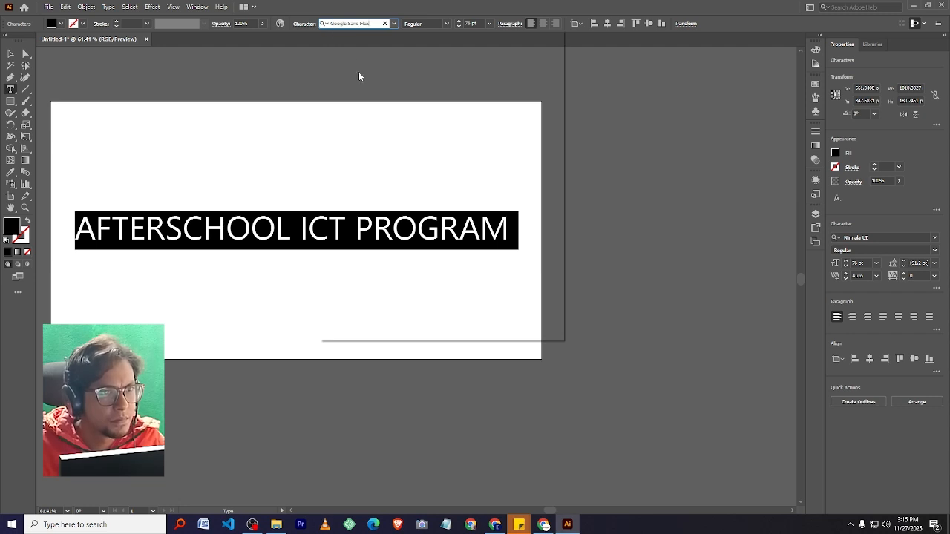
left_click(270, 78)
left_click(10, 54)
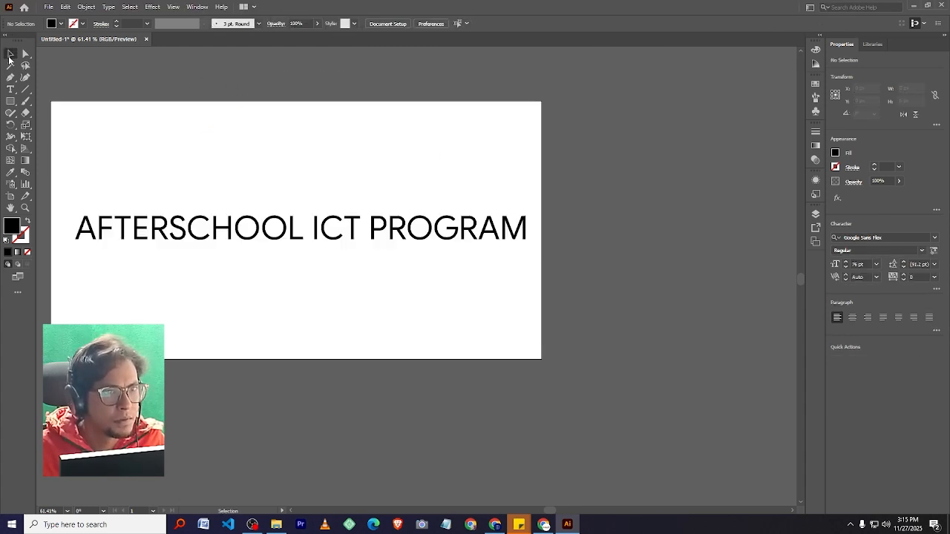
- Change the whole AFTERSCHOOL ICT PROGRAM text to the Google Sans Flex Black style
double_click(468, 227)
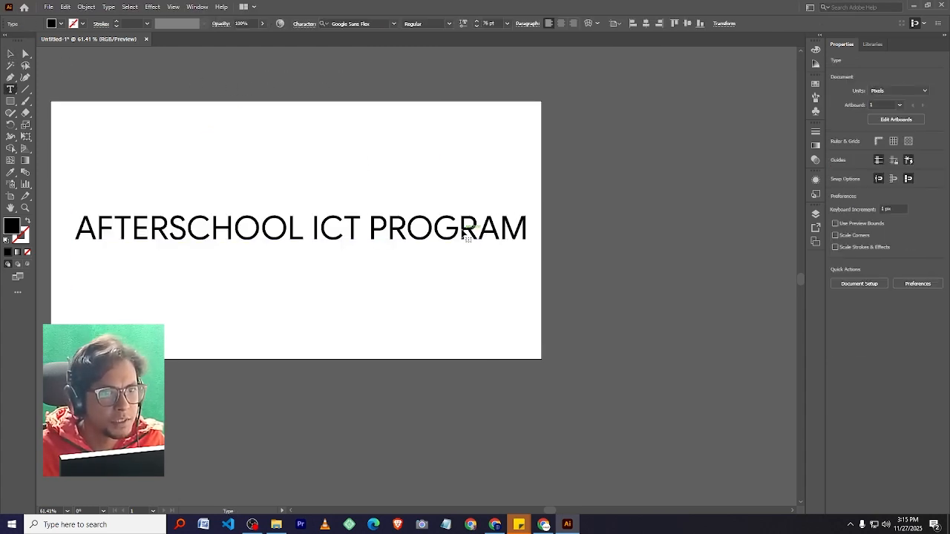
key("ctrl+a")
left_click(375, 26)
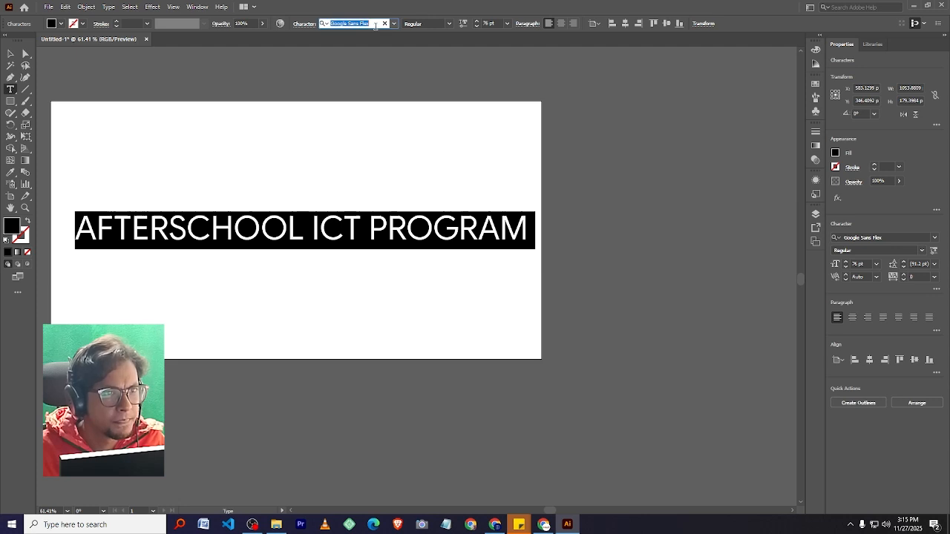
type("google")
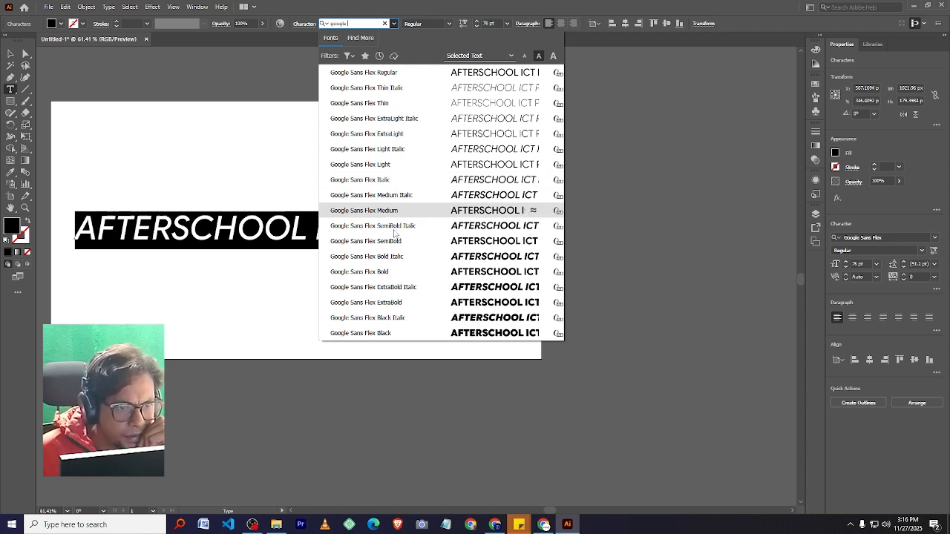
left_click(394, 333)
key("Escape")
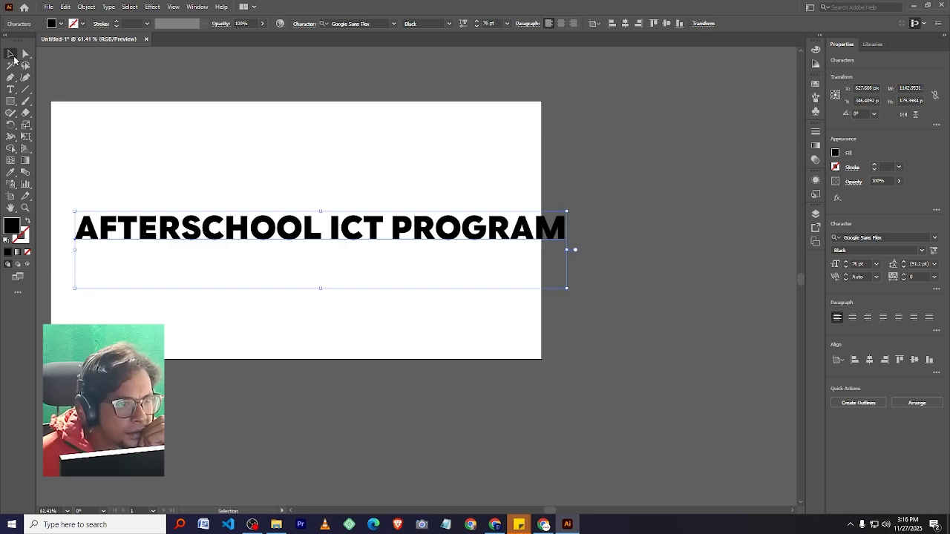
- Break the text onto a second line before ICT and move the text block slightly up and to the right
double_click(362, 233)
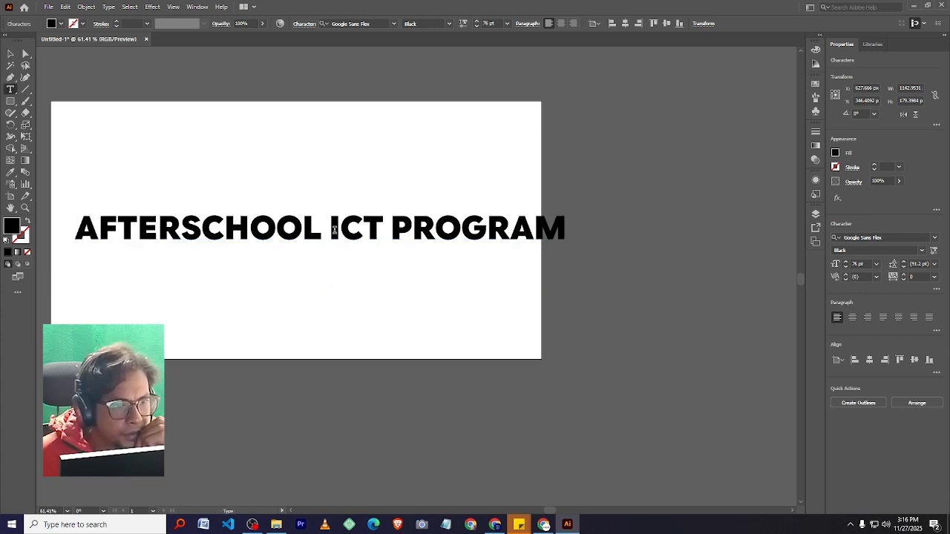
left_click(334, 225)
key("Return")
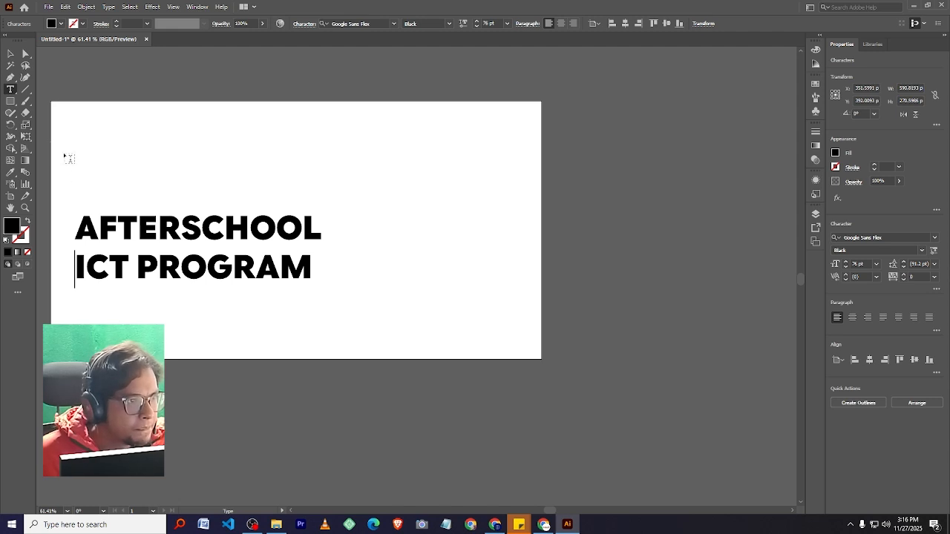
key("Escape")
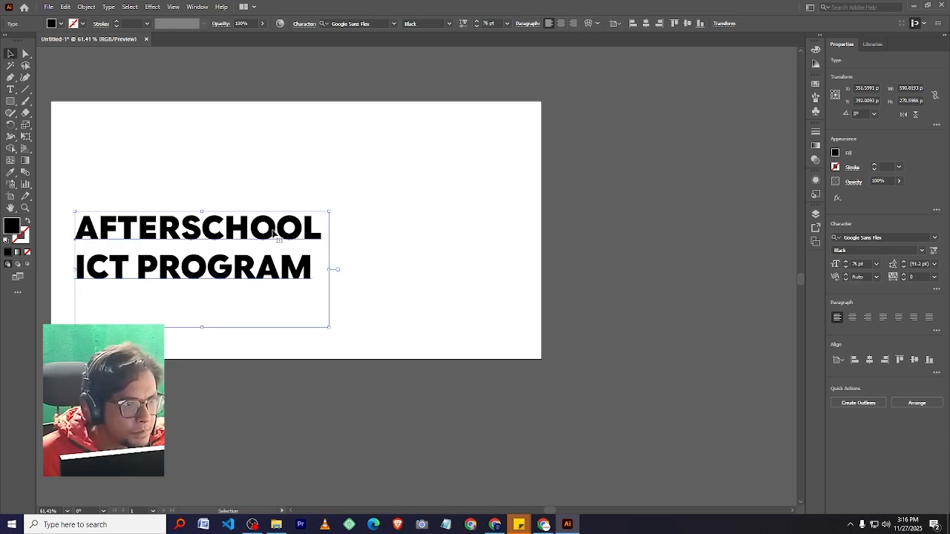
left_click_drag(273, 232, 285, 211)
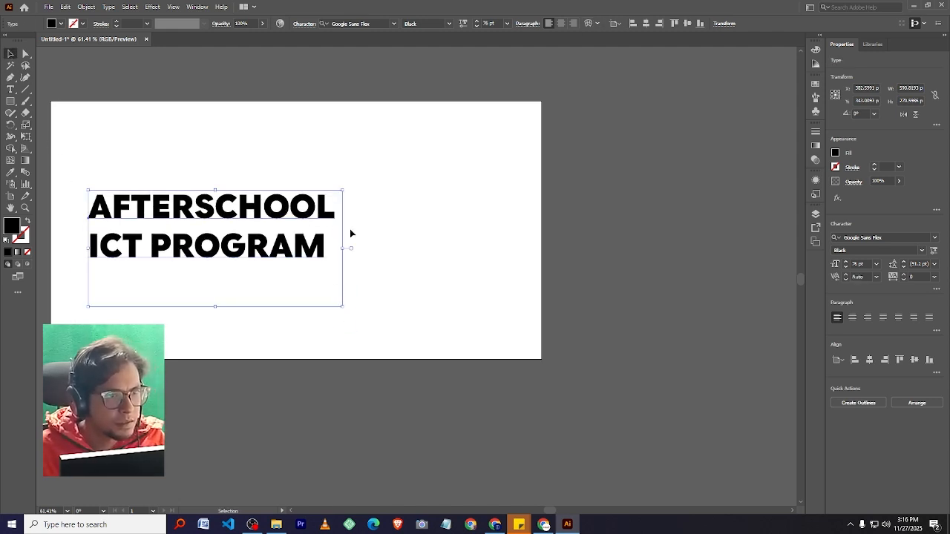
- Enlarge the two-line text to 142 pt and move it up and to the left on the artboard
left_click(478, 22)
left_click(478, 22)
left_click(479, 21)
left_click(479, 22)
left_click(478, 21)
left_click(478, 21)
left_click(478, 21)
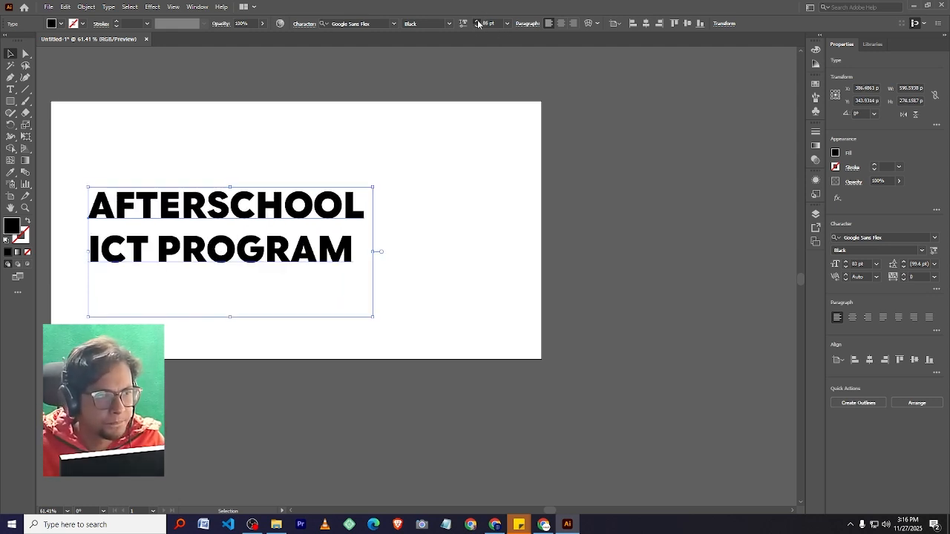
left_click(478, 21)
left_click(478, 22)
left_click(479, 22)
left_click(478, 22)
left_click(478, 22)
left_click(478, 22)
left_click(478, 21)
left_click(478, 22)
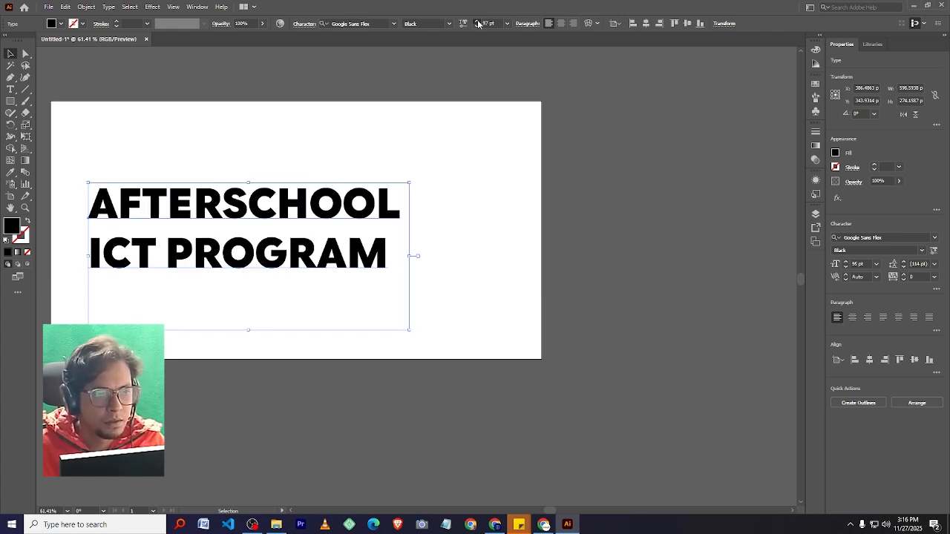
left_click(478, 22)
left_click(478, 22)
left_click(478, 21)
left_click(478, 22)
left_click(478, 21)
left_click(478, 21)
left_click(478, 22)
left_click(478, 22)
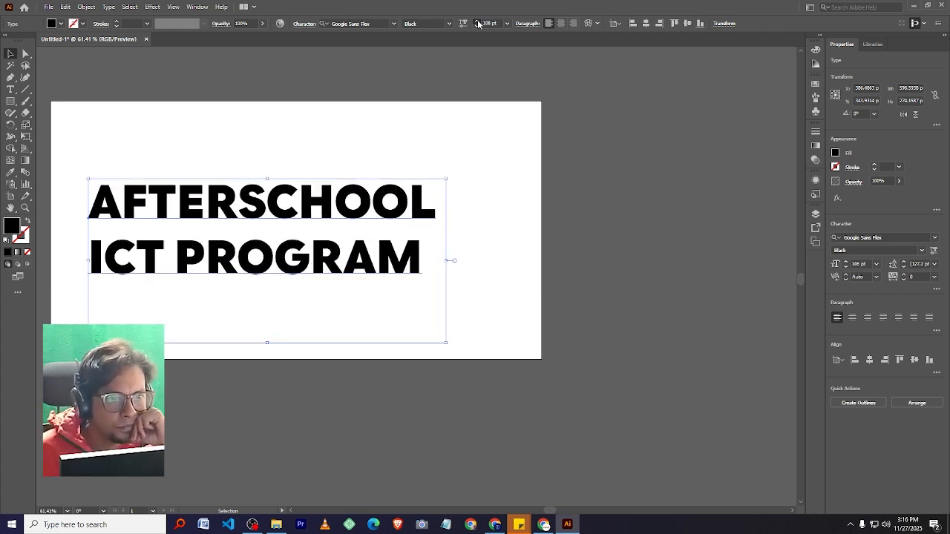
left_click(478, 21)
left_click(478, 22)
left_click(478, 21)
left_click(479, 22)
left_click(478, 21)
left_click(478, 21)
left_click(479, 21)
left_click(478, 22)
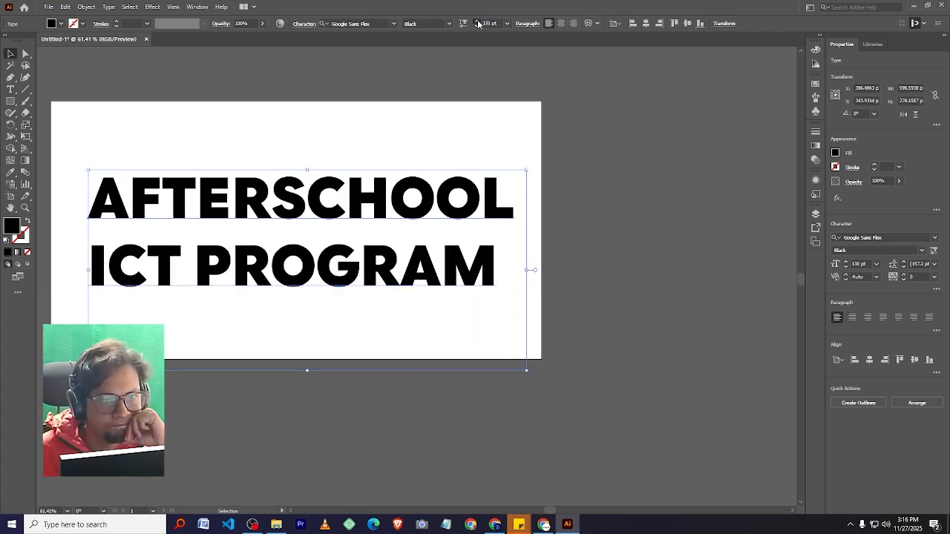
left_click(478, 22)
left_click(478, 21)
left_click(479, 22)
left_click(478, 22)
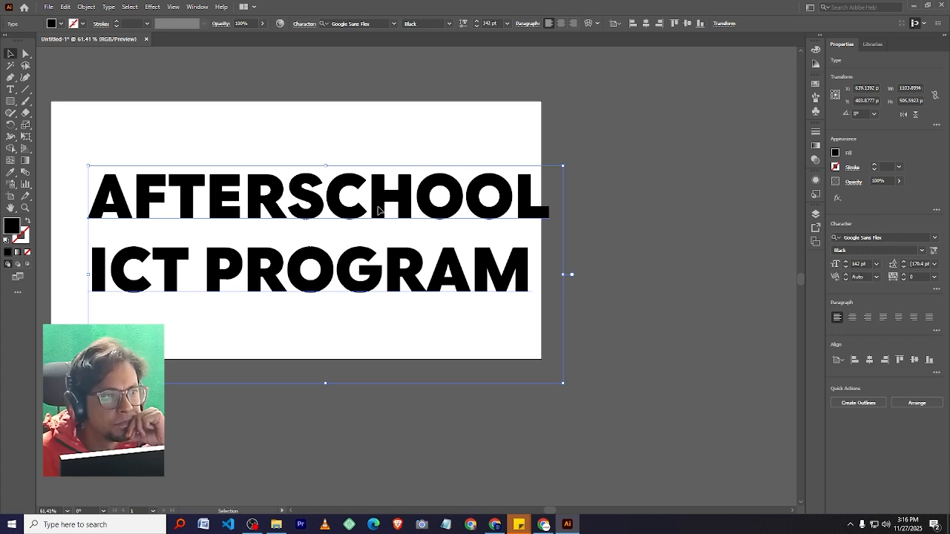
left_click_drag(378, 210, 364, 190)
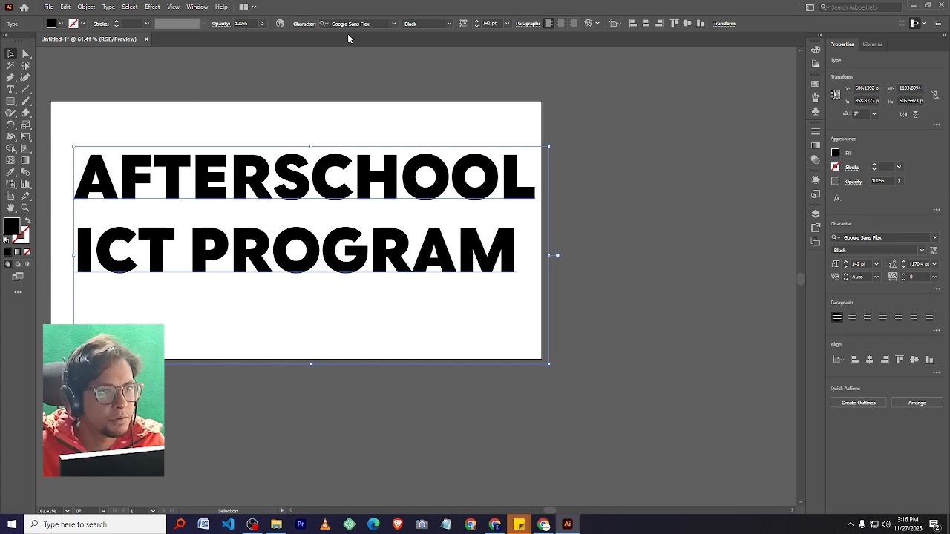
- Move the text to the artboard's left edge, set its font size to 149 pt and deselect it
left_click(477, 23)
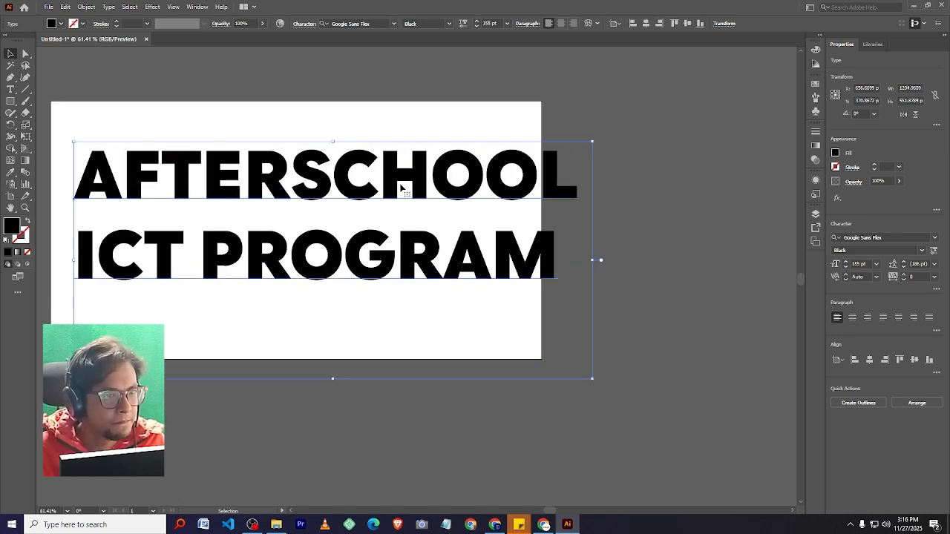
left_click_drag(416, 181, 395, 179)
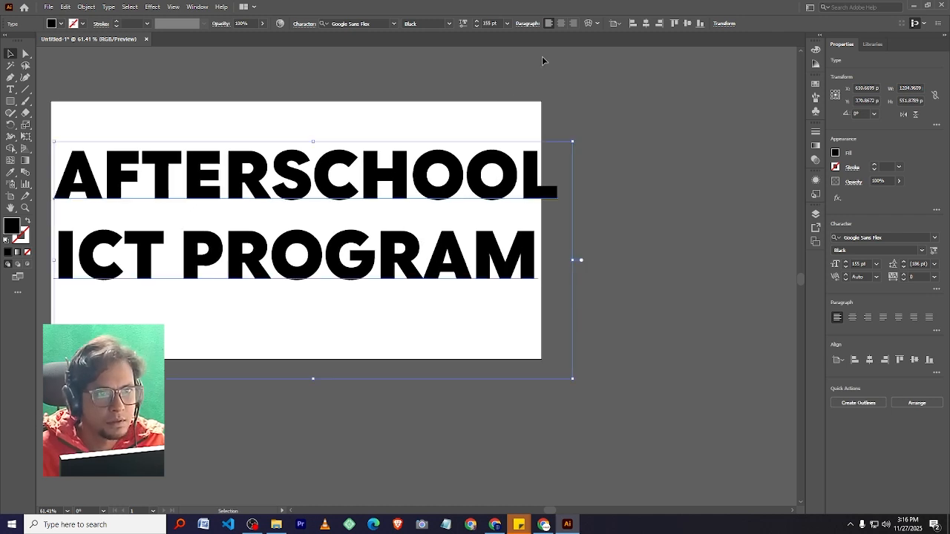
left_click(477, 27)
left_click(476, 26)
left_click(476, 27)
left_click(476, 27)
left_click(477, 27)
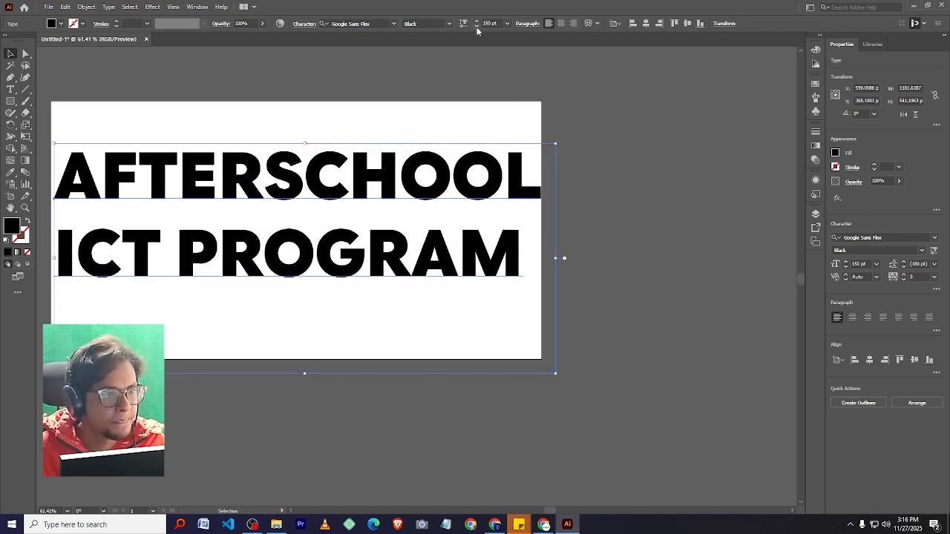
left_click(476, 27)
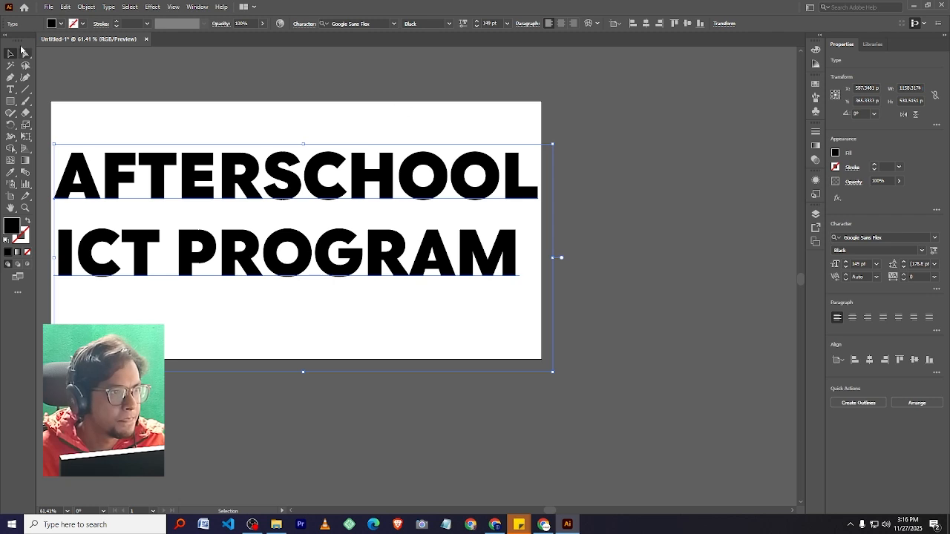
left_click(605, 206)
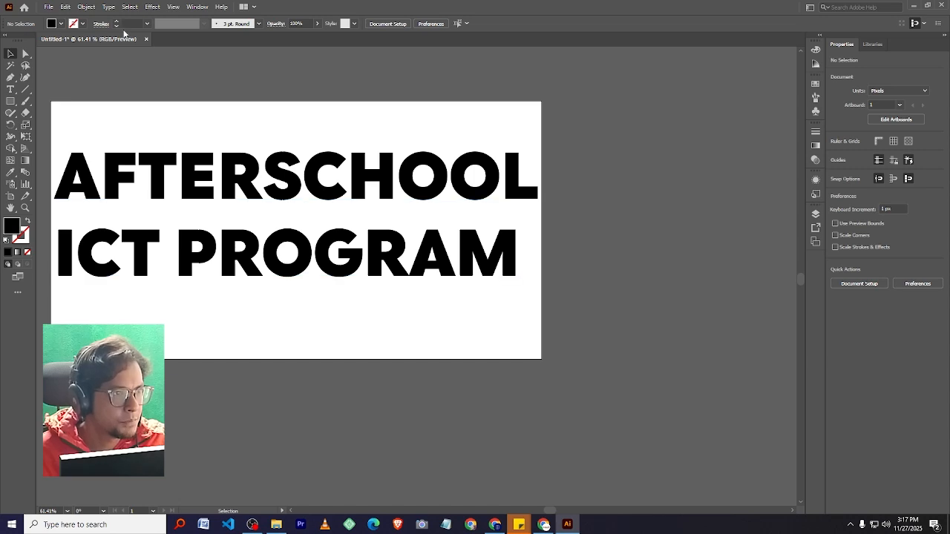
- Export the artwork to the Downloads folder in SVG format with the file name svg
left_click(47, 7)
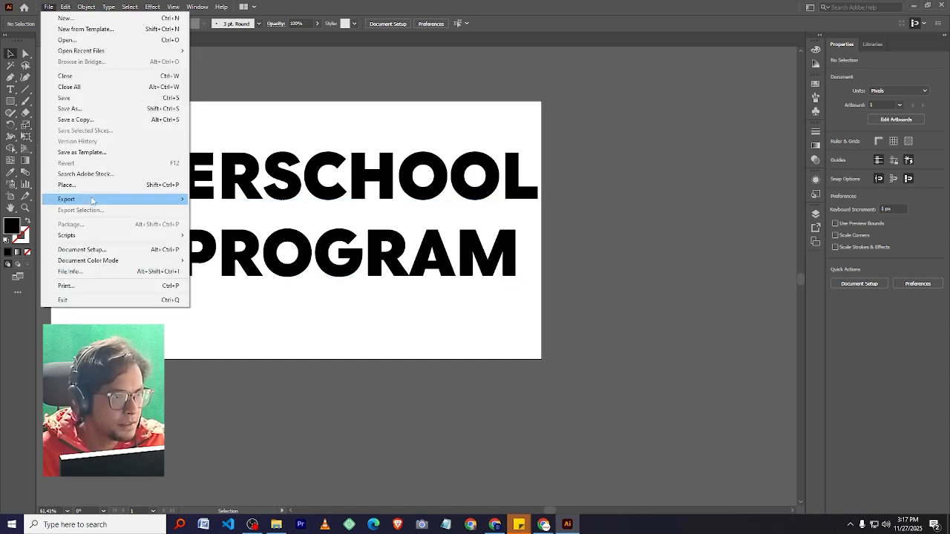
mouse_move(92, 200)
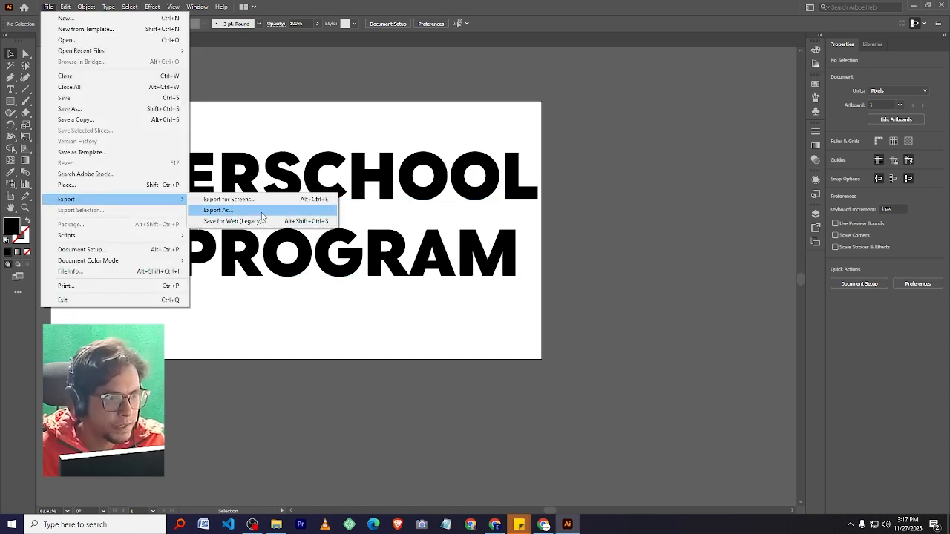
left_click(217, 210)
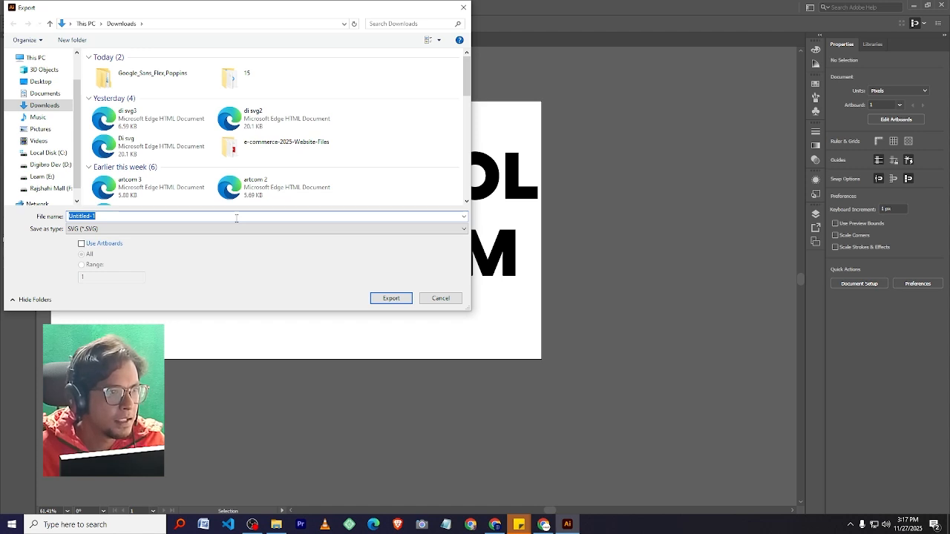
left_click(208, 229)
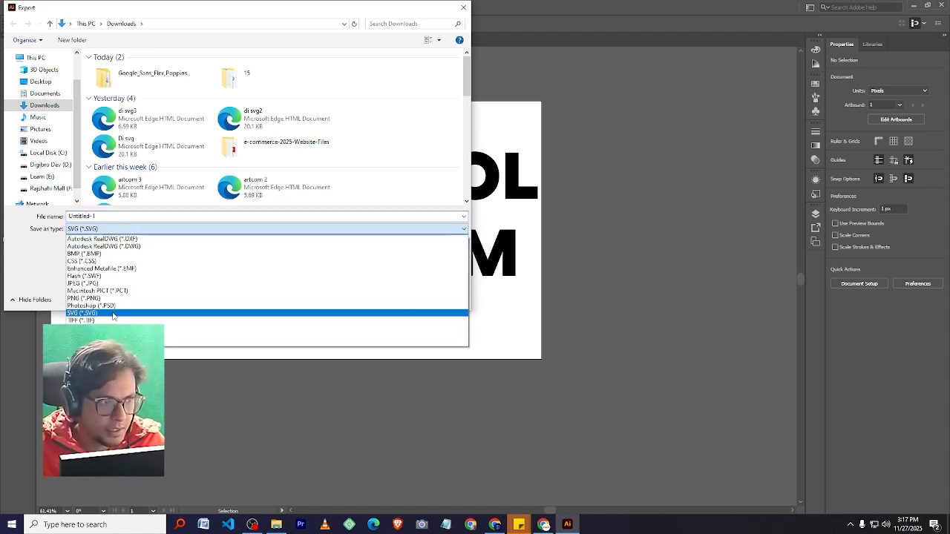
left_click(71, 314)
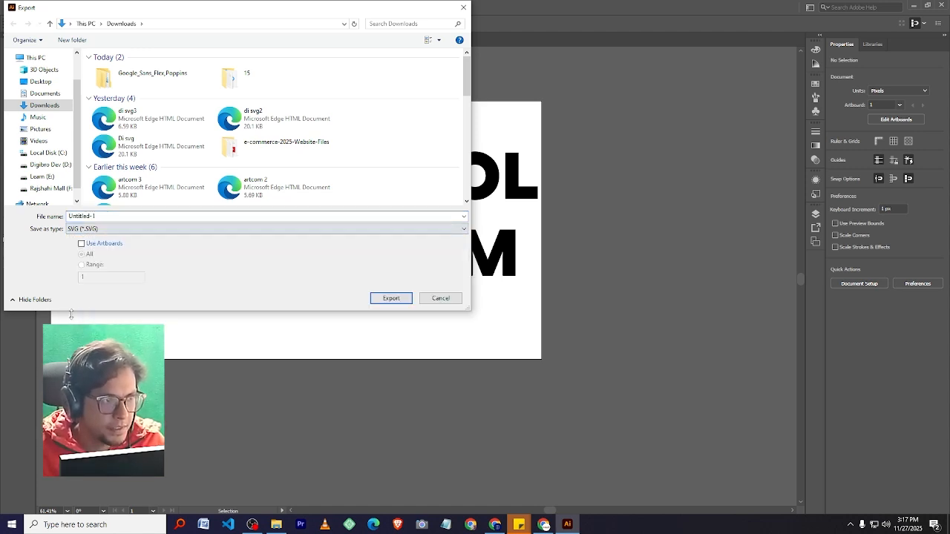
left_click(112, 215)
left_click(109, 215)
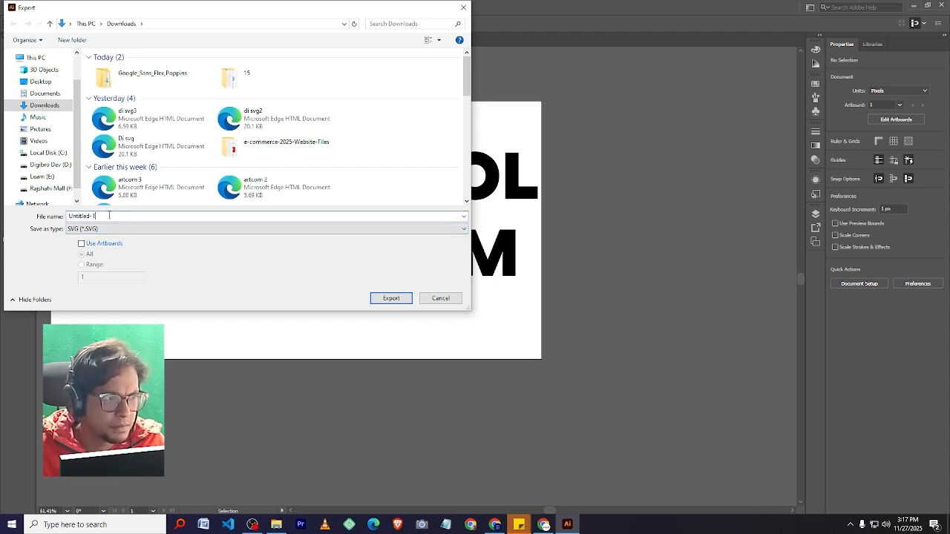
left_click_drag(94, 216, 54, 223)
type("svg")
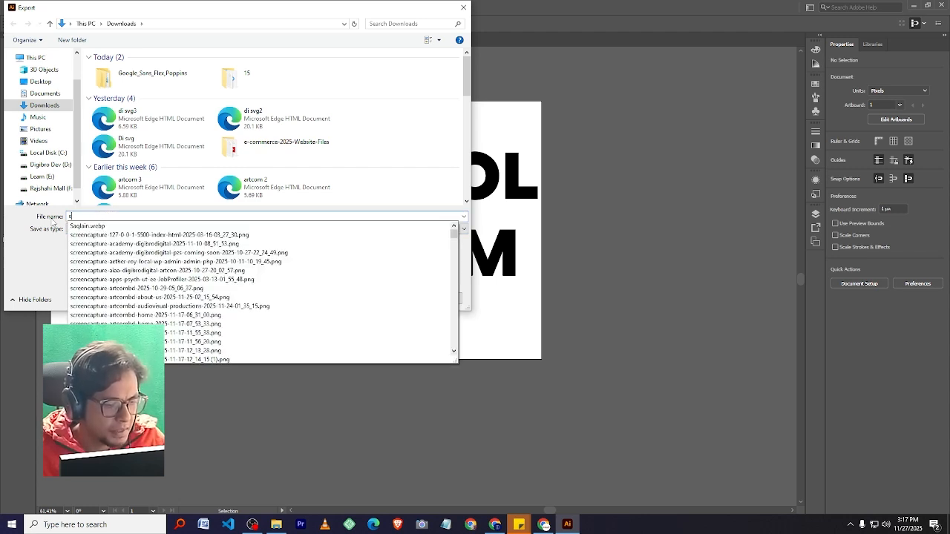
left_click(51, 106)
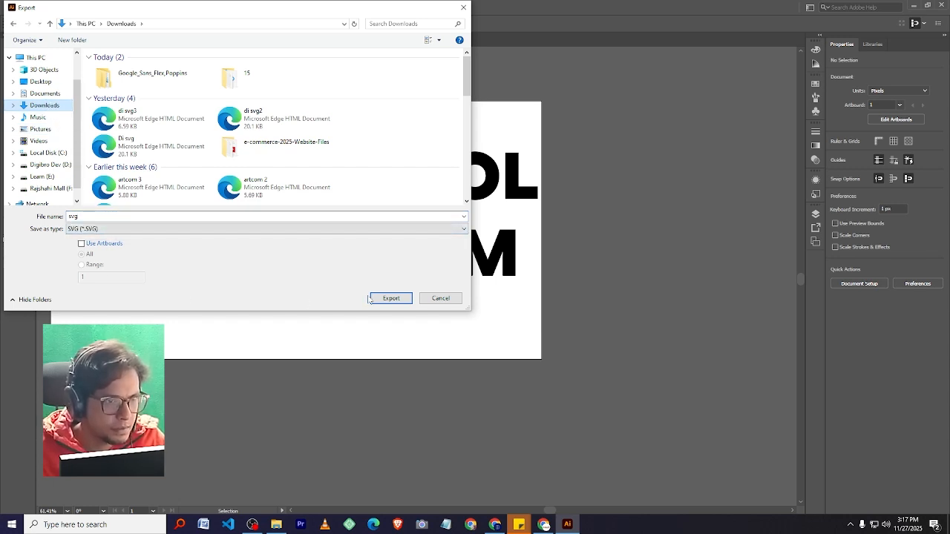
left_click(396, 299)
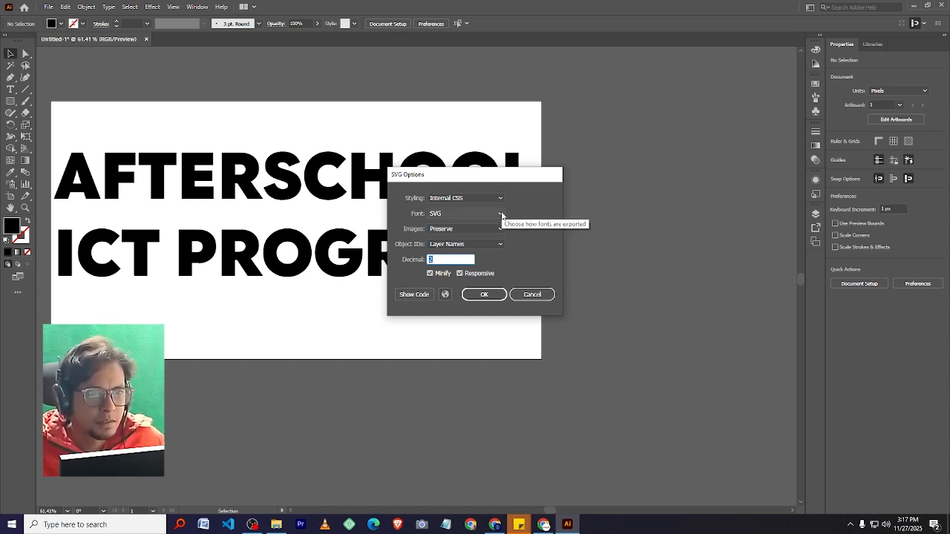
- Finish the SVG export with SVG as the font option, preserved images, layer names as object IDs and 2 decimals
left_click(501, 214)
left_click(501, 214)
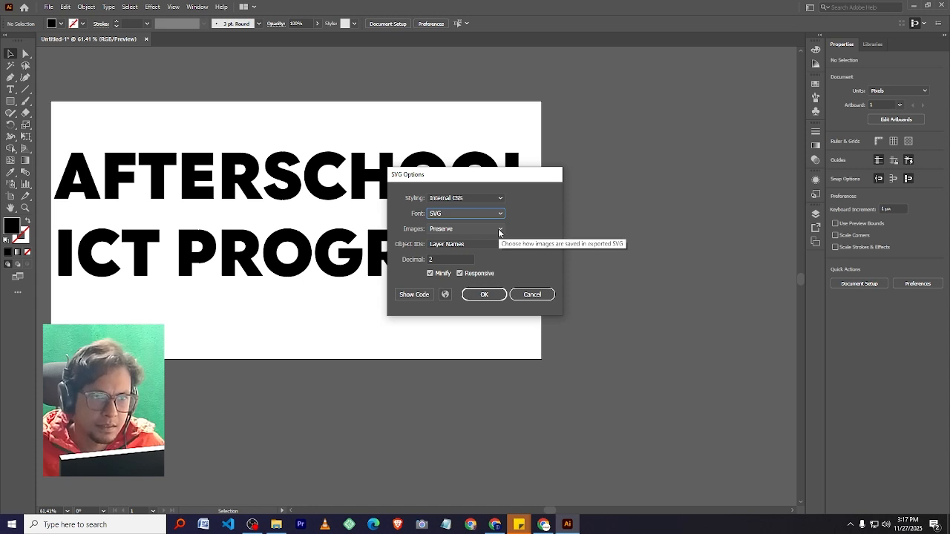
left_click(499, 230)
left_click(499, 231)
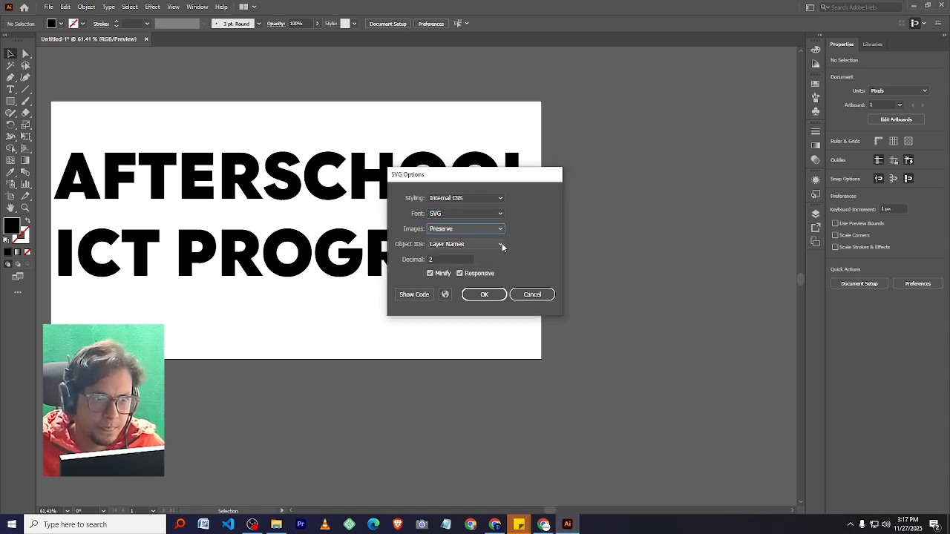
left_click(502, 245)
left_click(502, 246)
key("Tab")
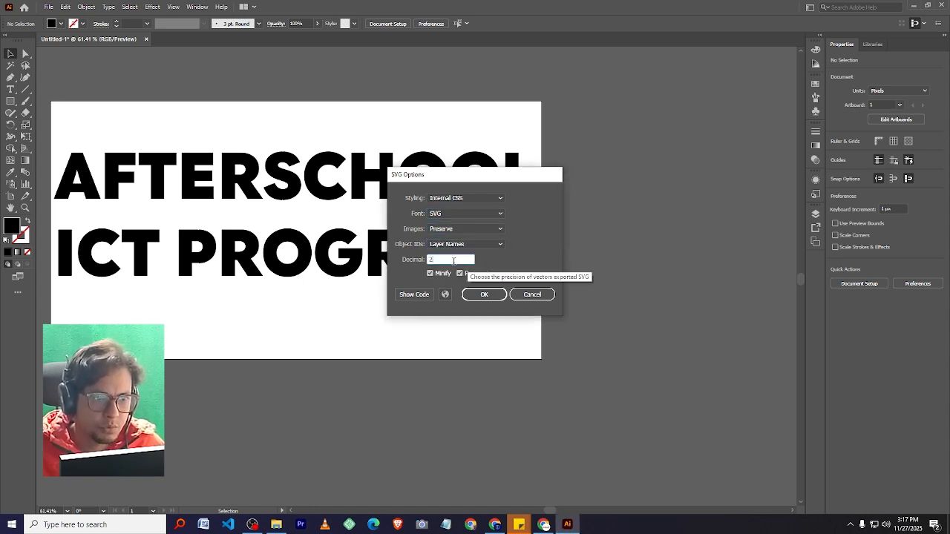
left_click(484, 295)
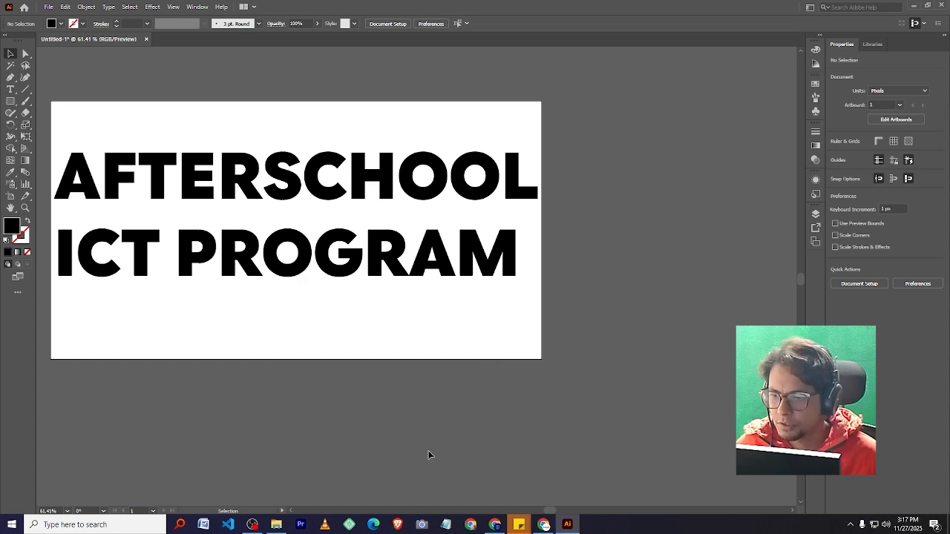
- Switch to File Explorer and look for the exported svg file in the Downloads folder
left_click(277, 525)
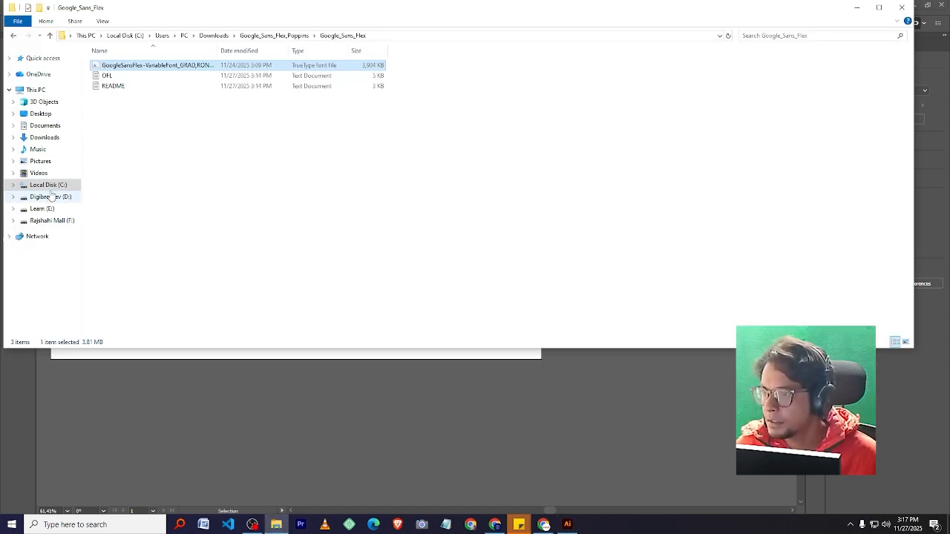
left_click(48, 139)
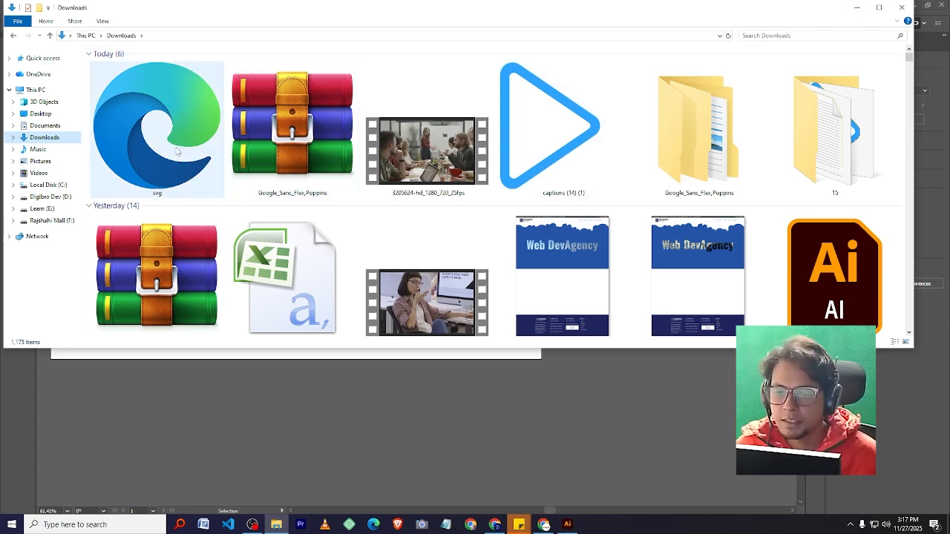
- Switch to Chrome, close the Google Fonts download page and bring up the container's VideoMasq style settings in the Elementor editor
left_click(544, 524)
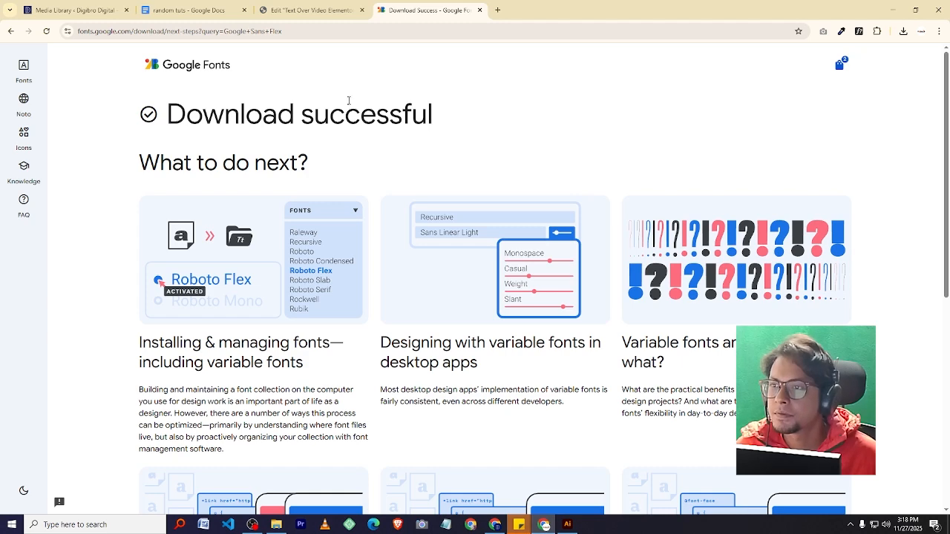
left_click(480, 10)
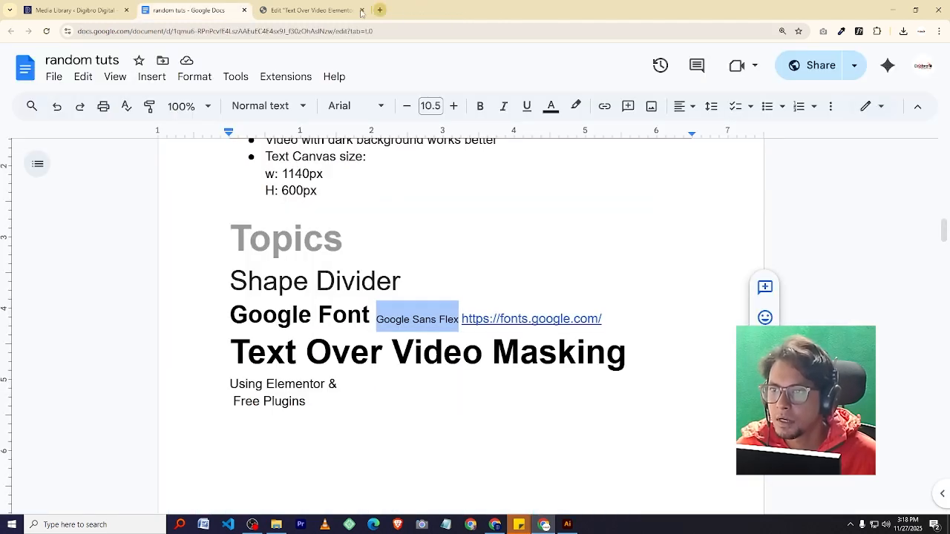
left_click(338, 10)
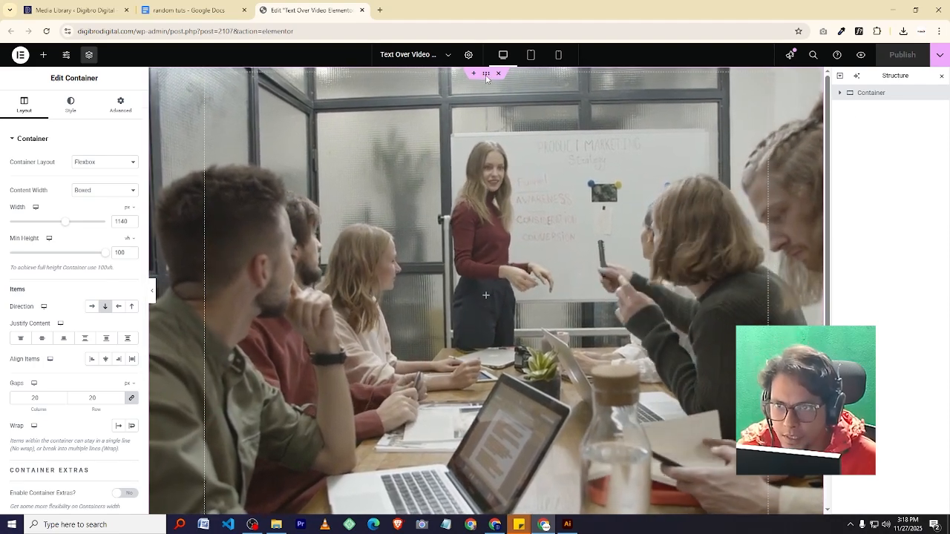
left_click(486, 75)
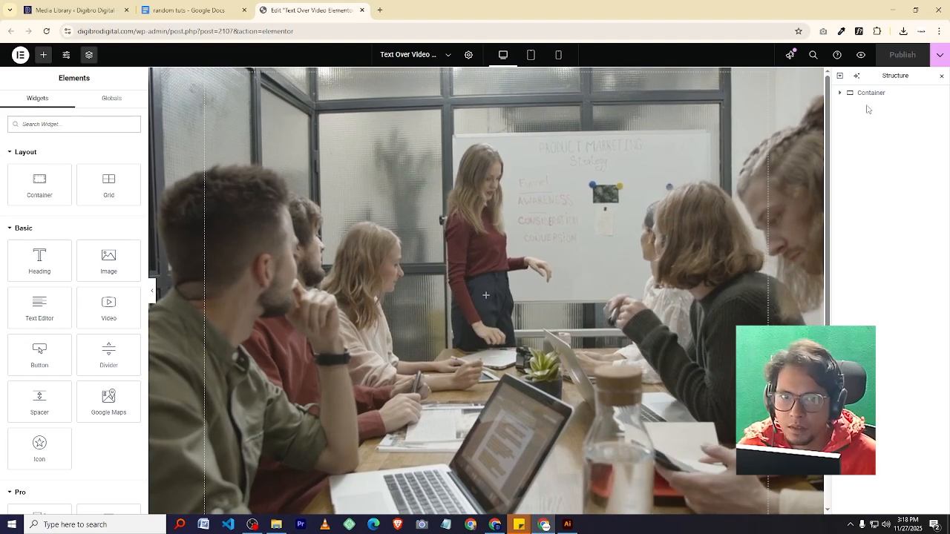
left_click(876, 94)
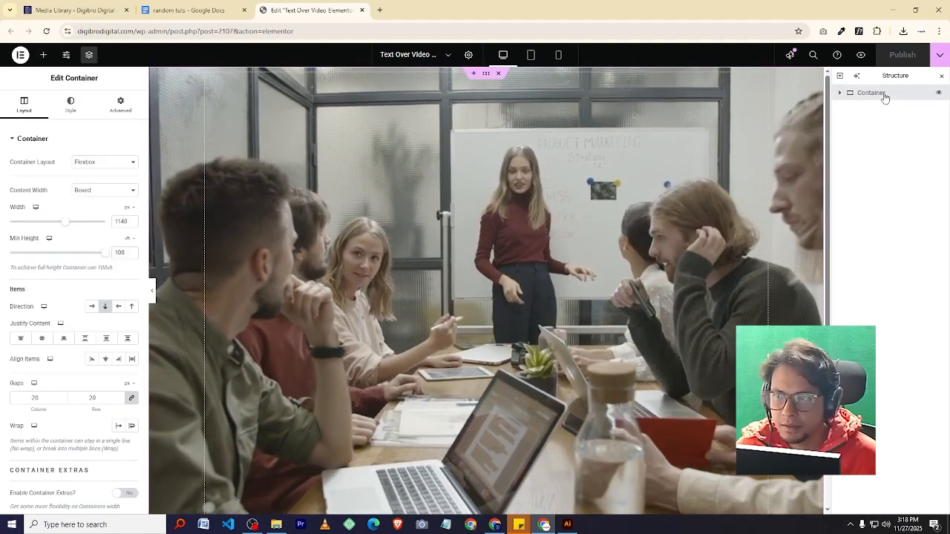
left_click(70, 104)
scroll(58, 357, "down", 5)
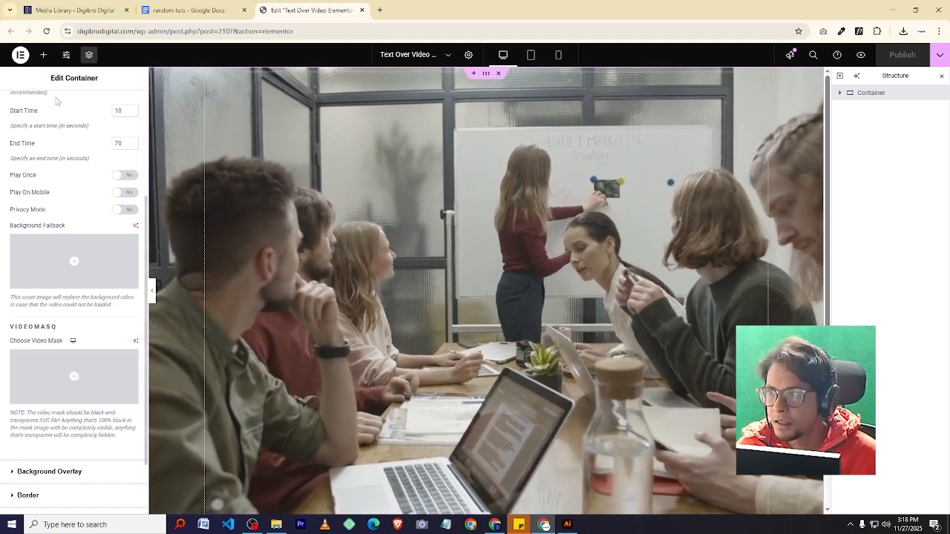
- Open the site's installed plugins list in the WordPress admin and locate the OoohBoi Steroids for Elementor plugin
left_click(74, 10)
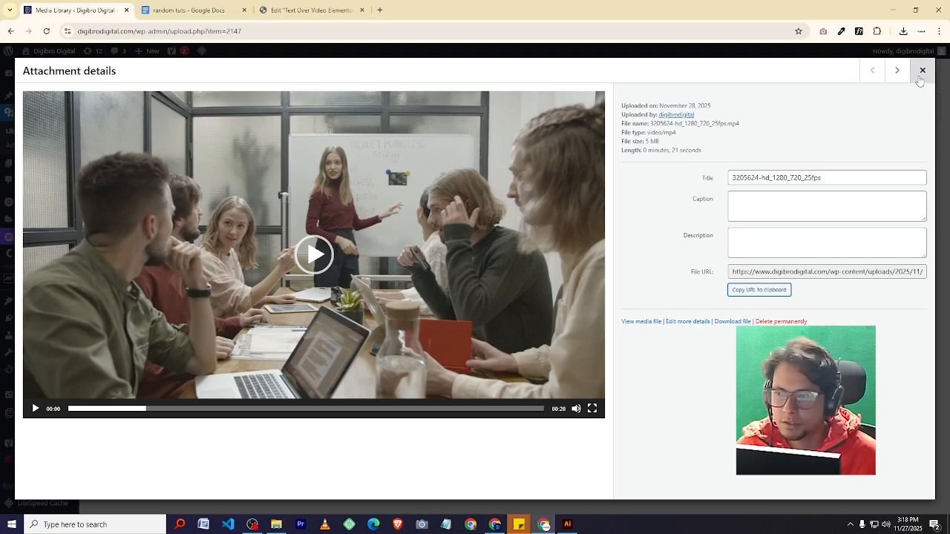
left_click(922, 71)
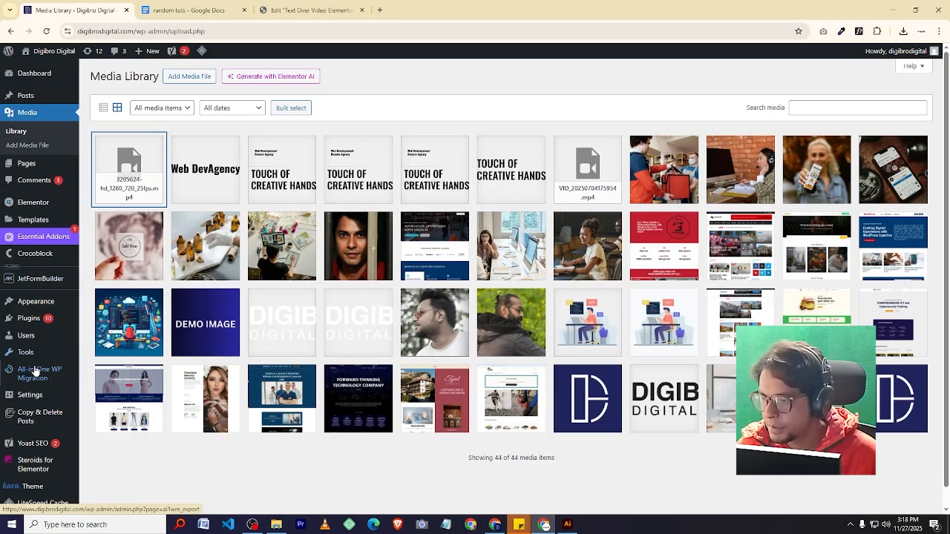
scroll(33, 404, "down", 1)
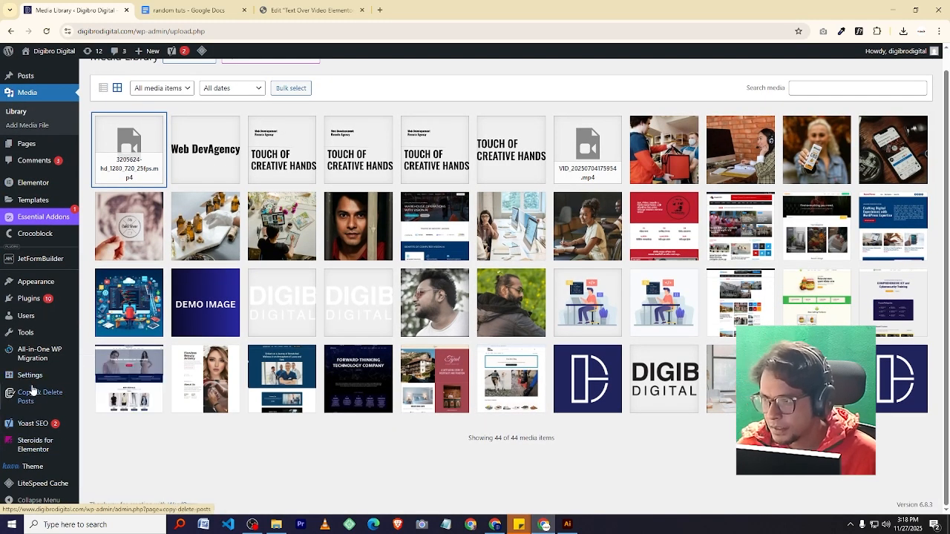
mouse_move(31, 307)
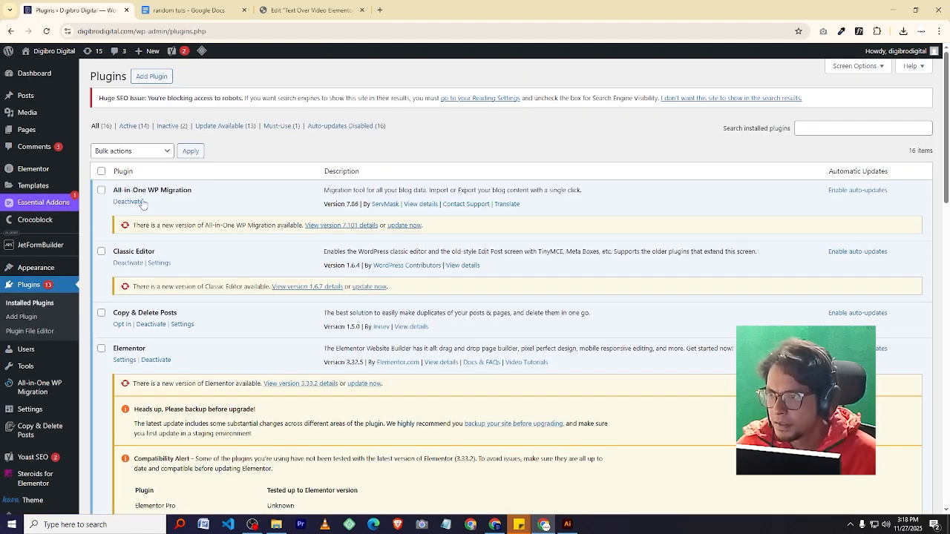
scroll(230, 224, "down", 15)
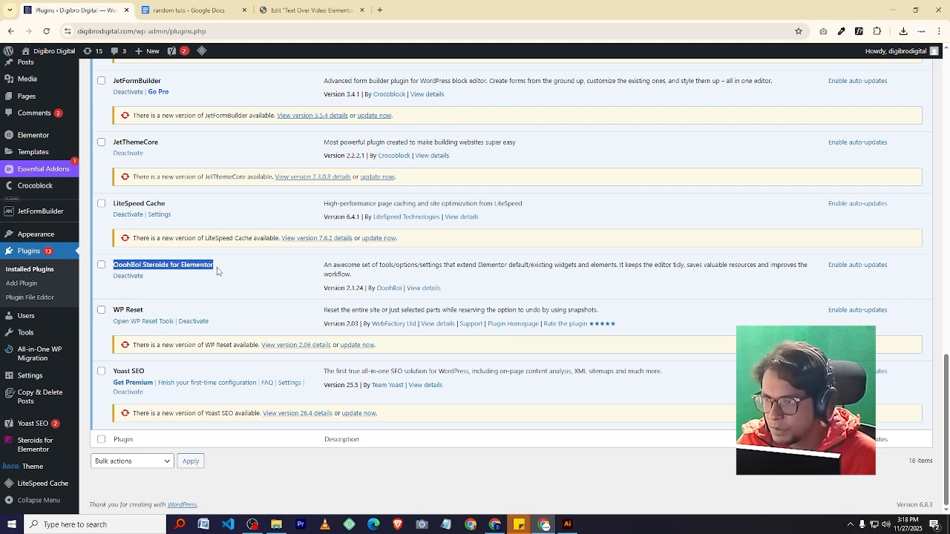
- Correct the plugin name to OoohBoi in the random tuts document's Text Over Video heading and highlight it
left_click(220, 10)
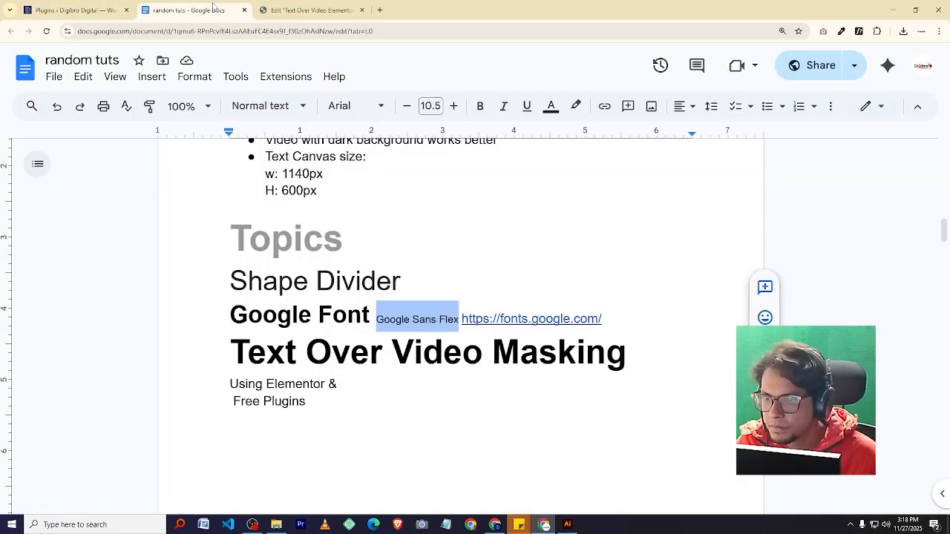
left_click(331, 332)
scroll(342, 326, "up", 8)
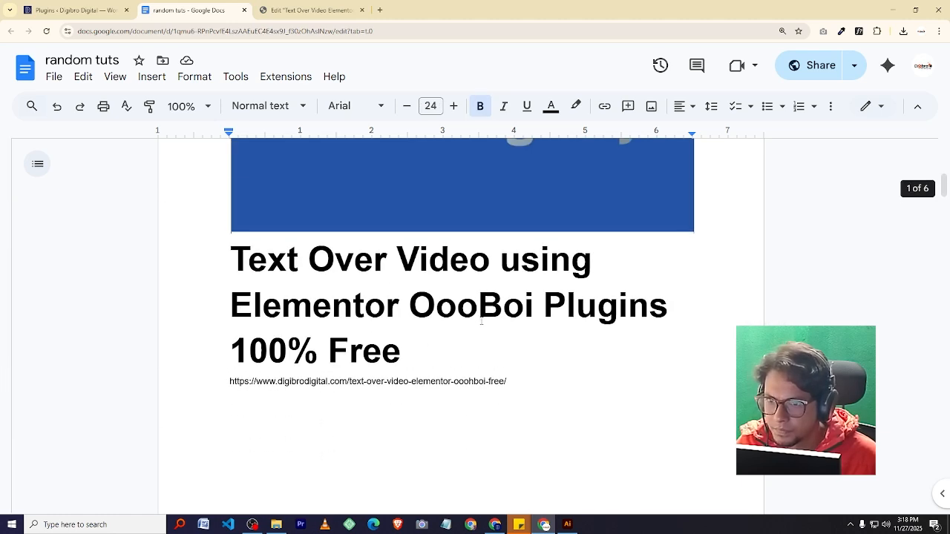
left_click(479, 316)
type("h")
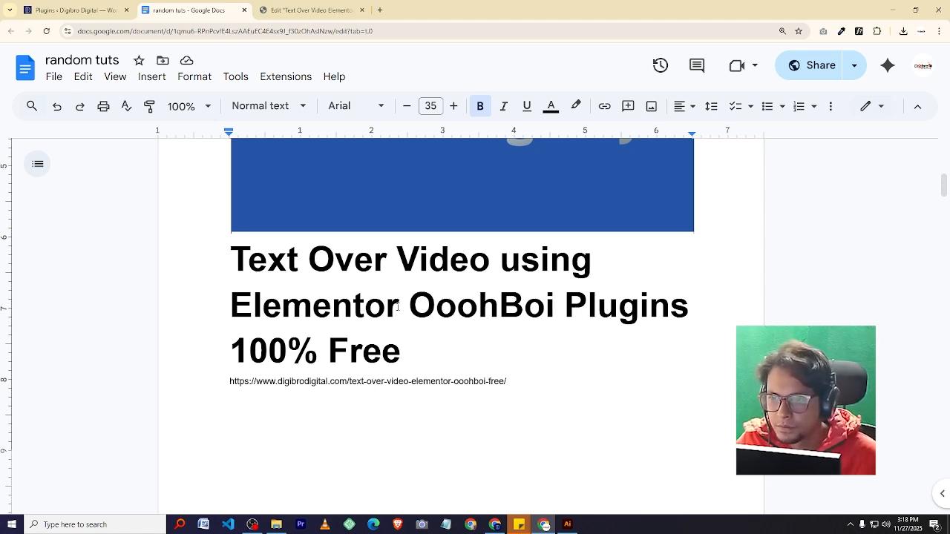
left_click_drag(407, 306, 545, 306)
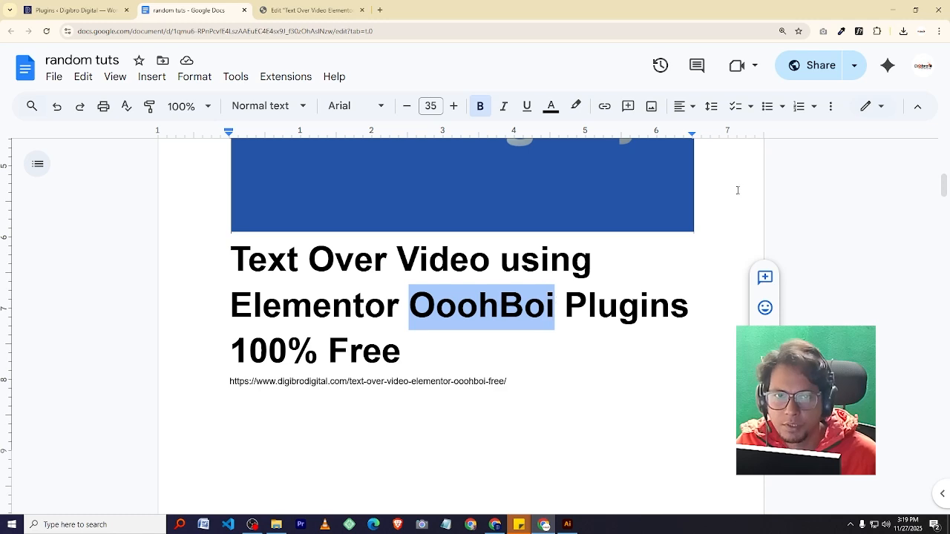
left_click(892, 10)
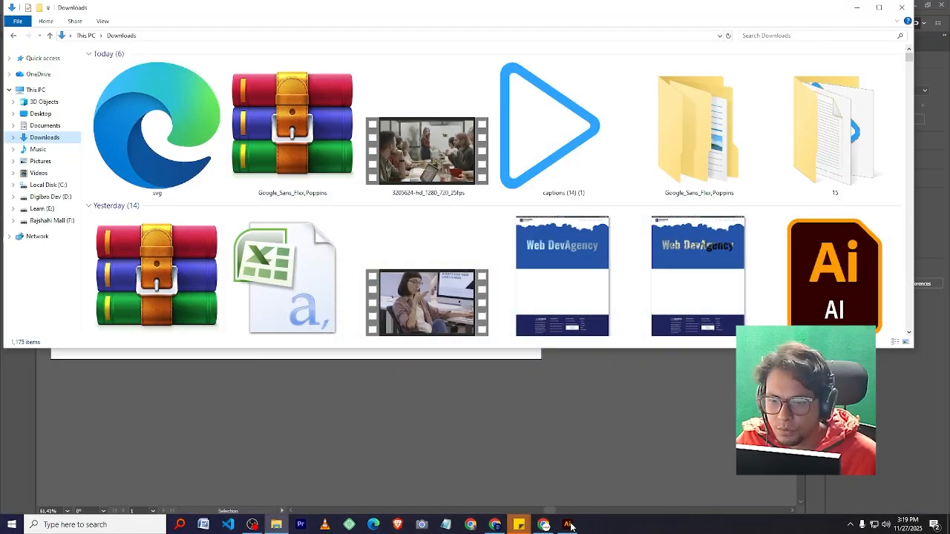
left_click(547, 525)
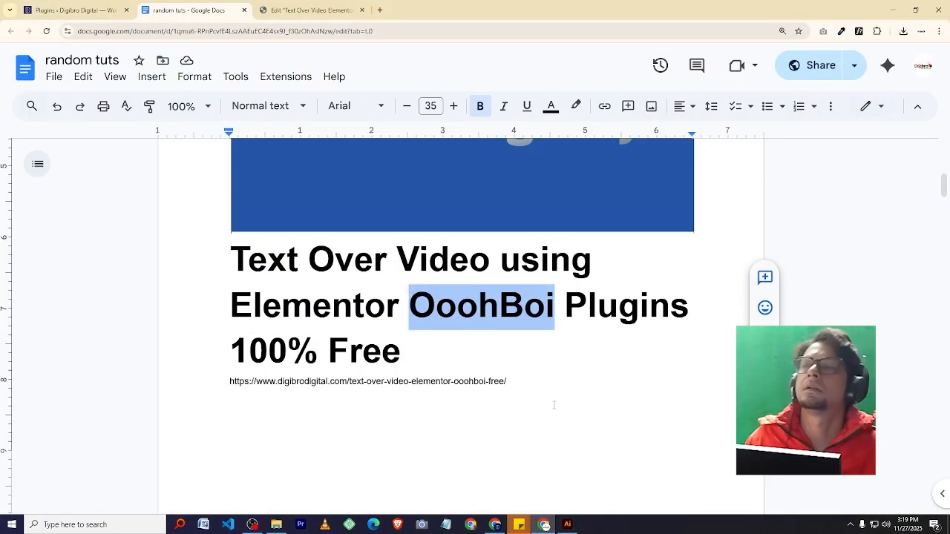
- Return to the Elementor editor and open the media chooser for the container's video mask
left_click(312, 11)
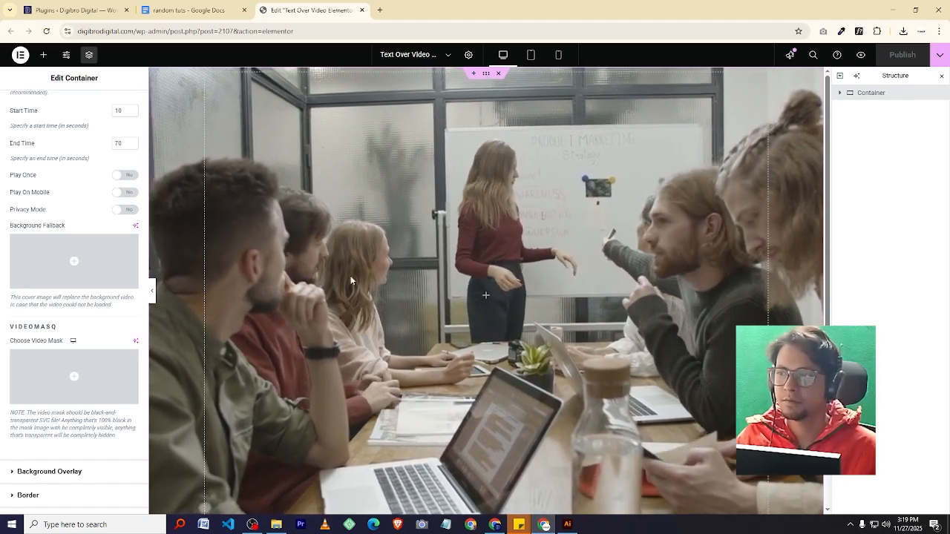
scroll(85, 339, "up", 1)
scroll(74, 352, "down", 1)
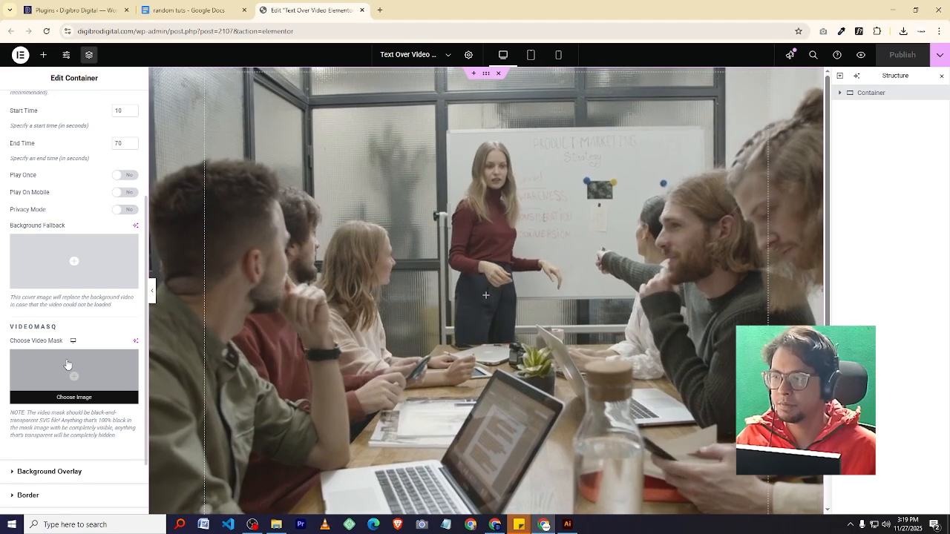
left_click(67, 365)
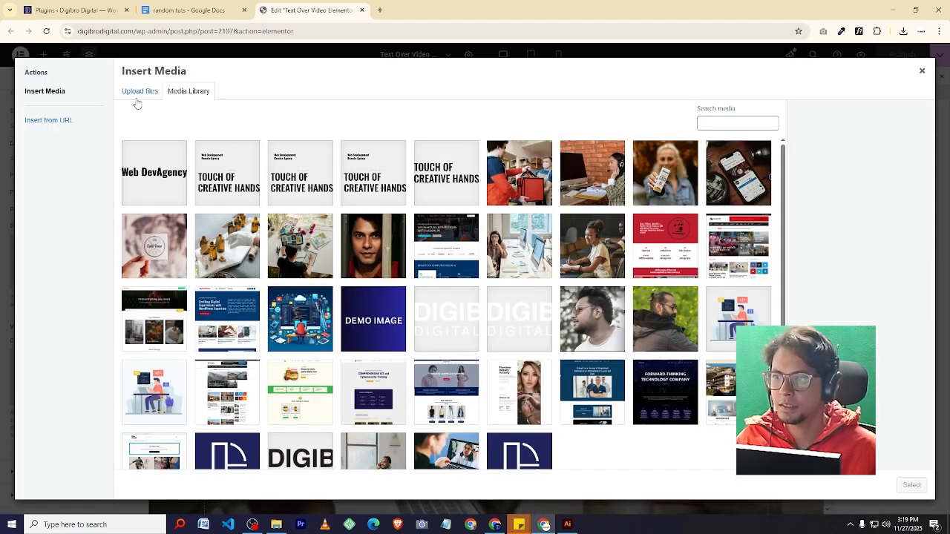
- Try to upload the svg file from the Downloads folder to the media library
left_click(141, 92)
left_click(533, 264)
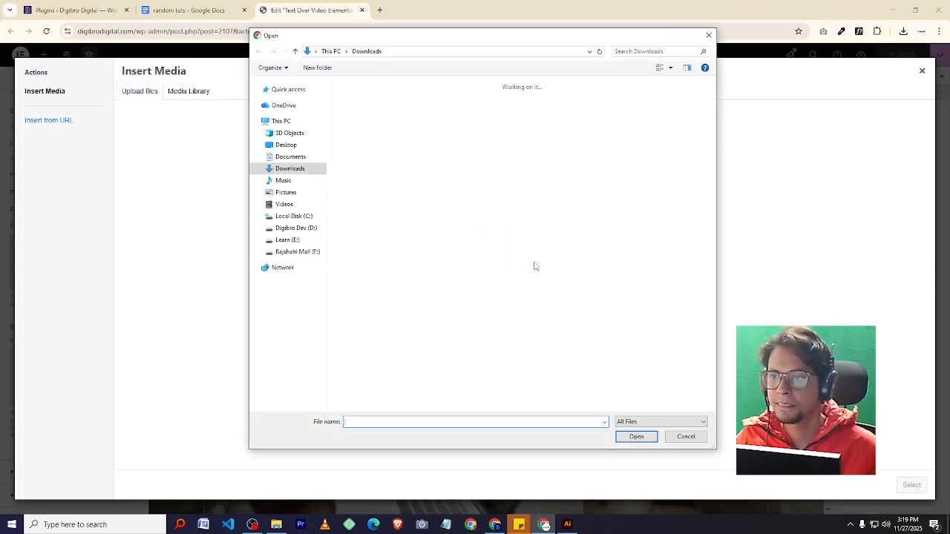
left_click(385, 112)
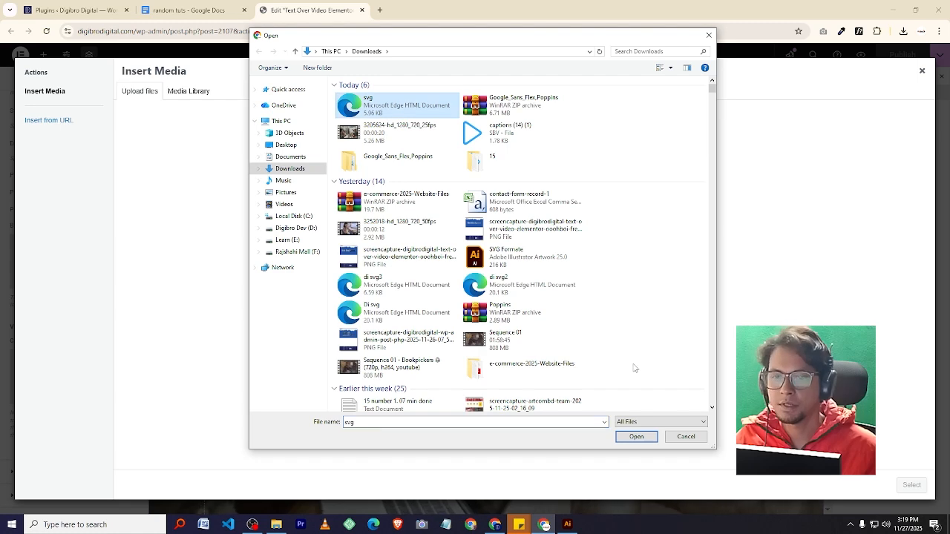
left_click(637, 437)
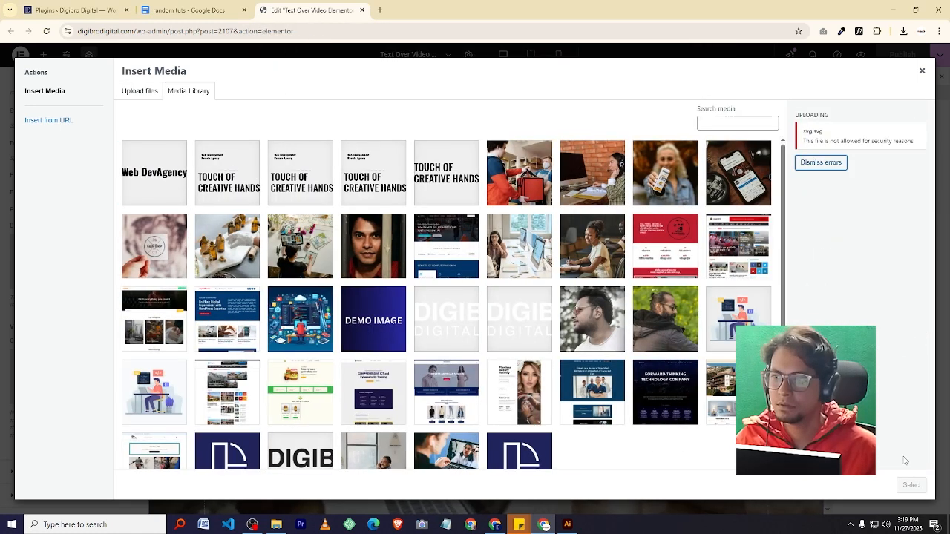
- Use the existing Web DevAgency image di-svg3.svg from the media library as the video mask and publish the page
left_click(167, 194)
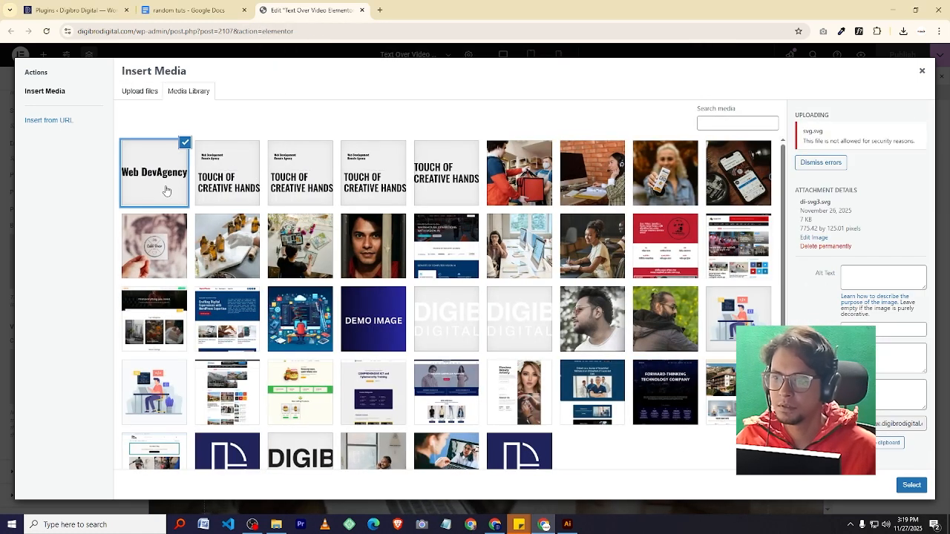
left_click(912, 486)
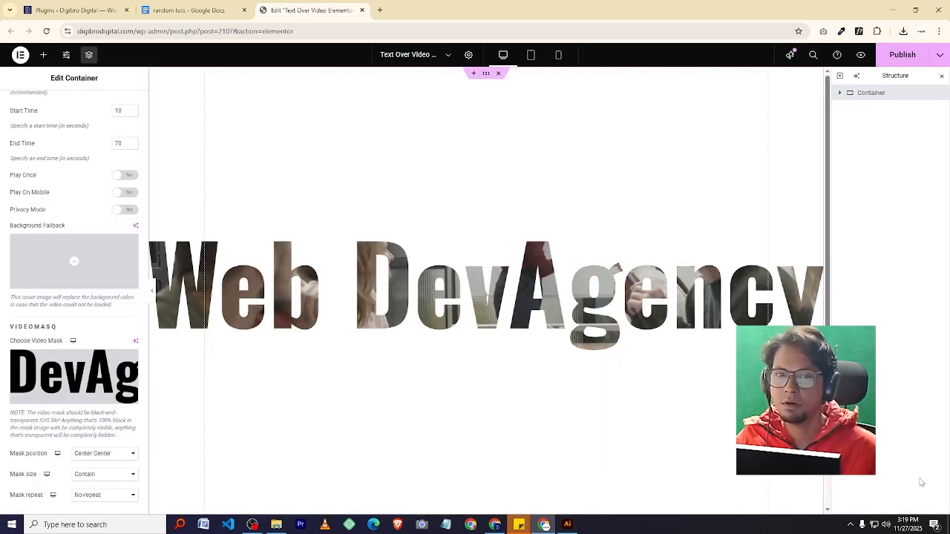
left_click(903, 54)
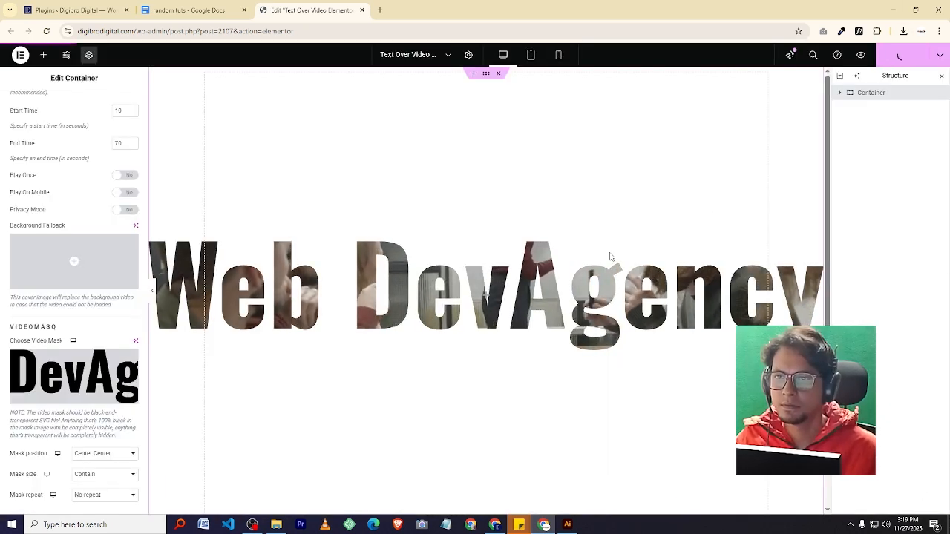
- Try the Bottom Right mask position on the container's video mask, and set it back to Center Center
left_click(487, 74)
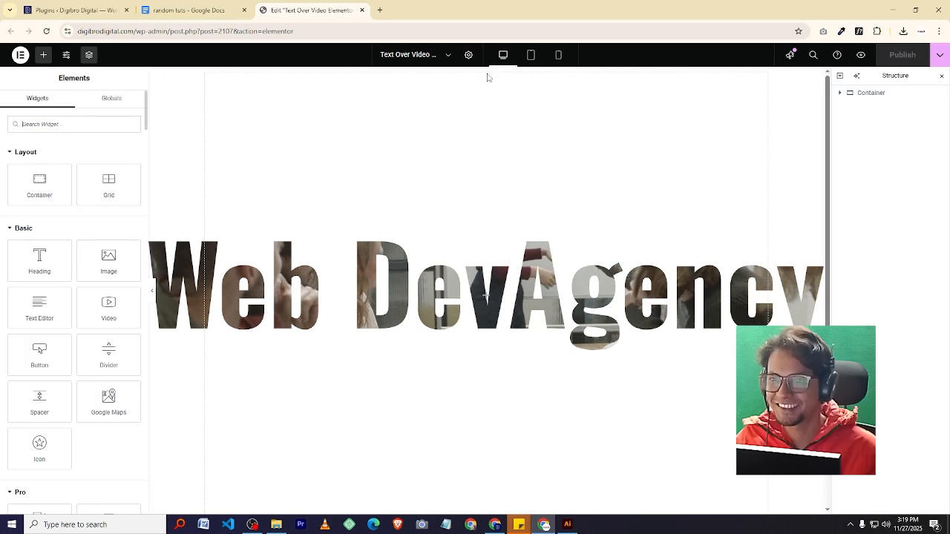
left_click(871, 94)
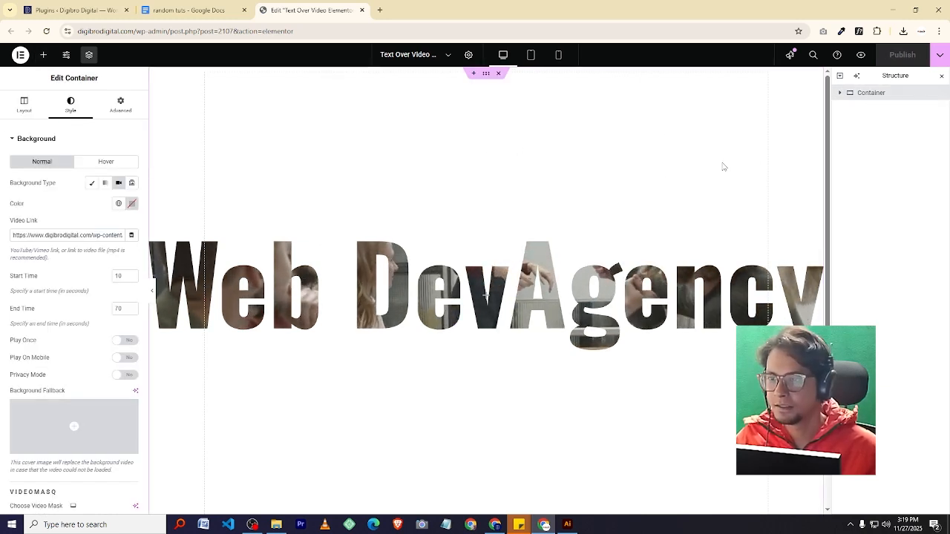
scroll(81, 265, "down", 5)
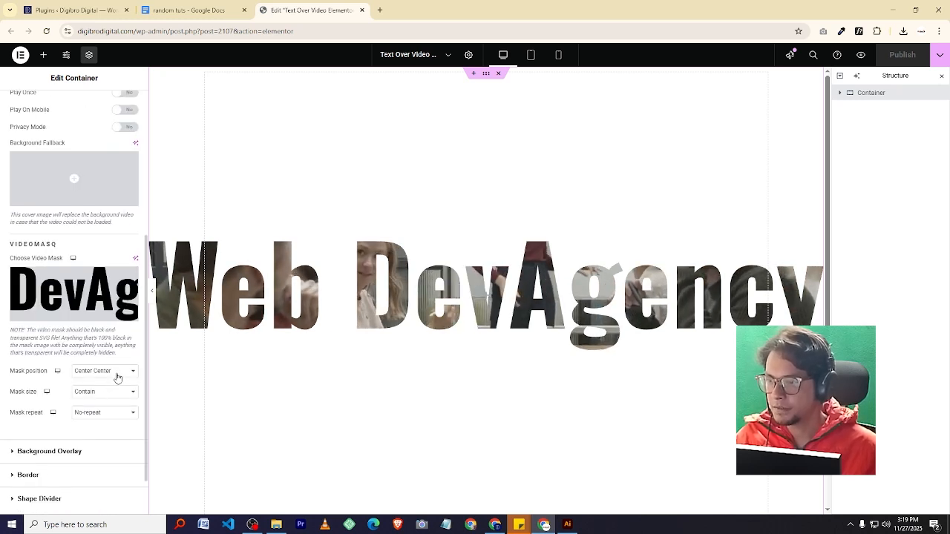
left_click(116, 372)
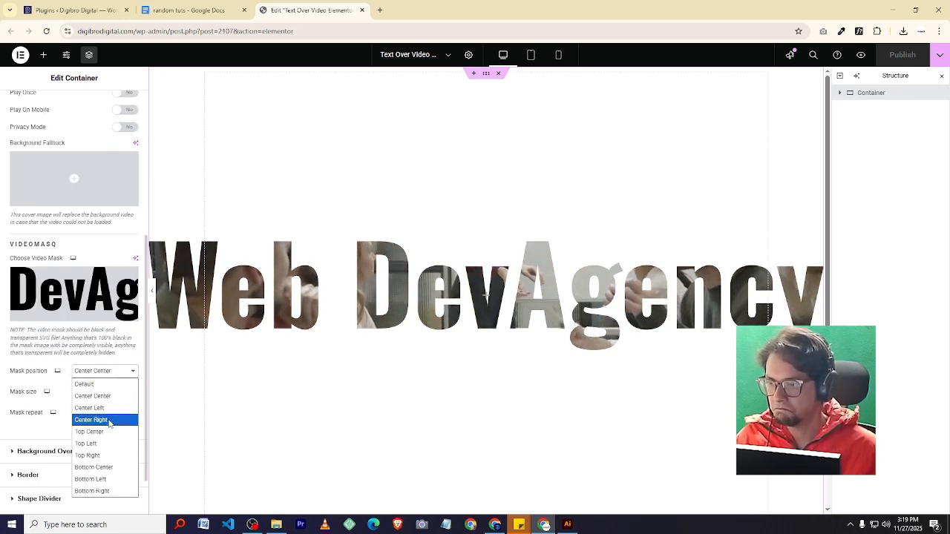
left_click(108, 493)
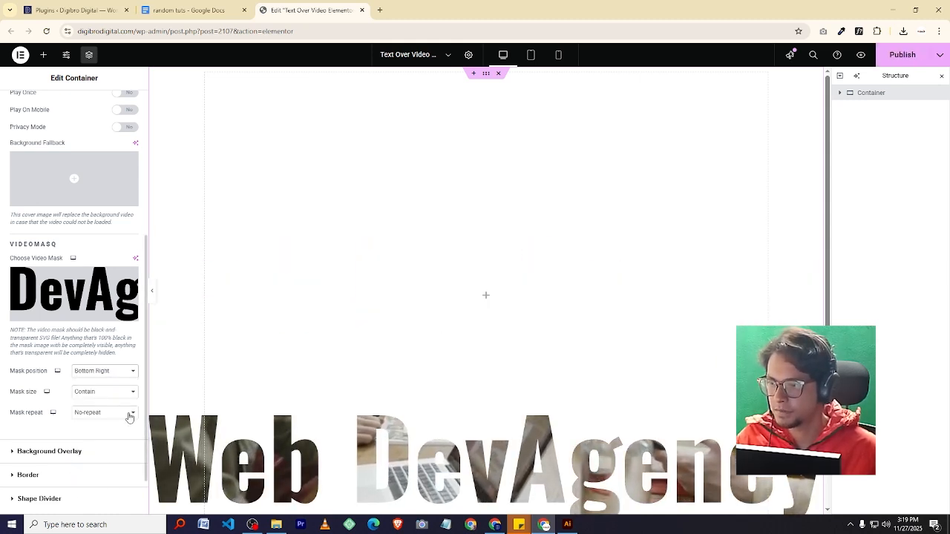
left_click(129, 371)
left_click(97, 396)
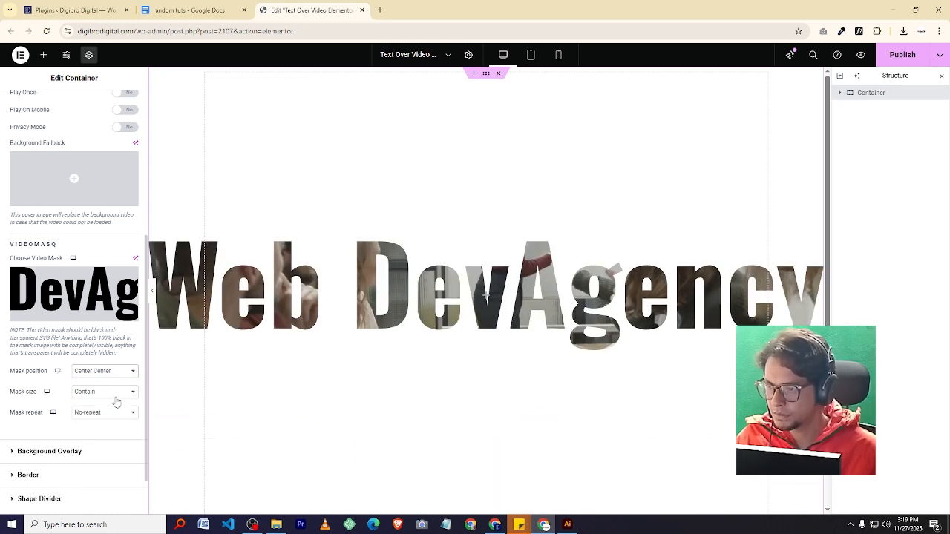
- Try the Cover mask size, set it to Custom with a width of 86%, and publish the page
left_click(129, 394)
left_click(97, 429)
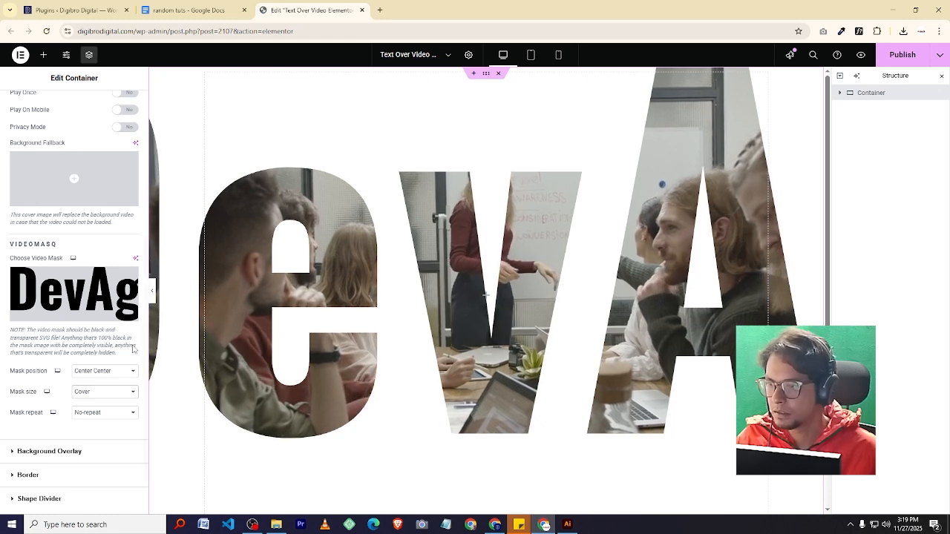
left_click(118, 392)
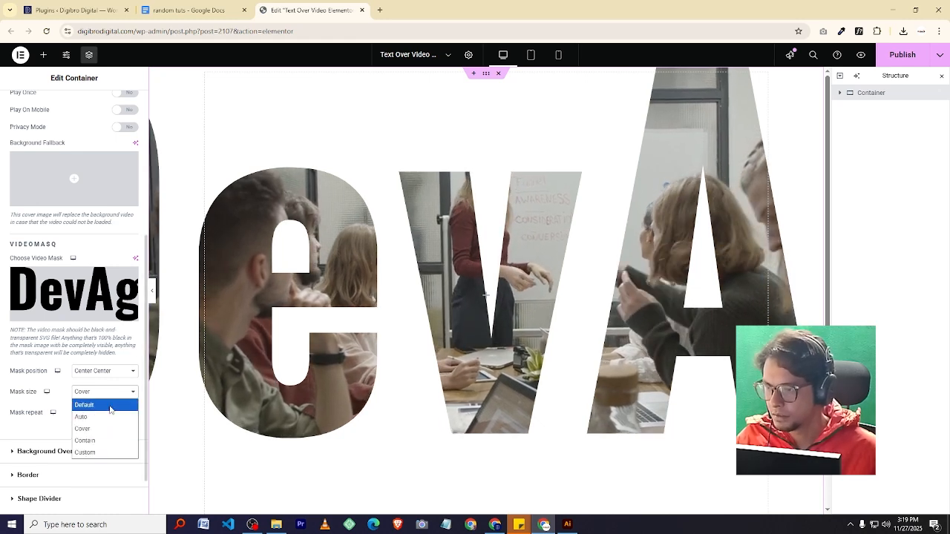
left_click(94, 451)
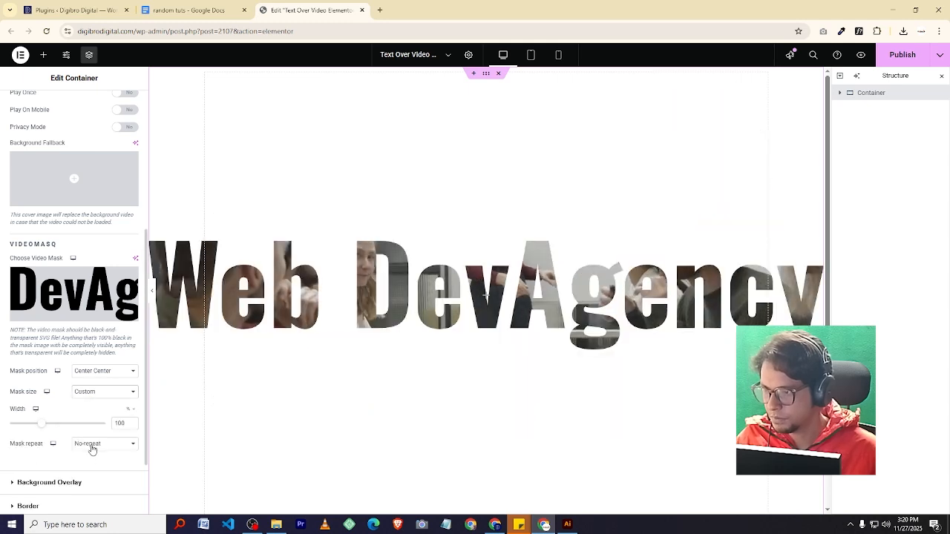
left_click_drag(44, 431, 38, 431)
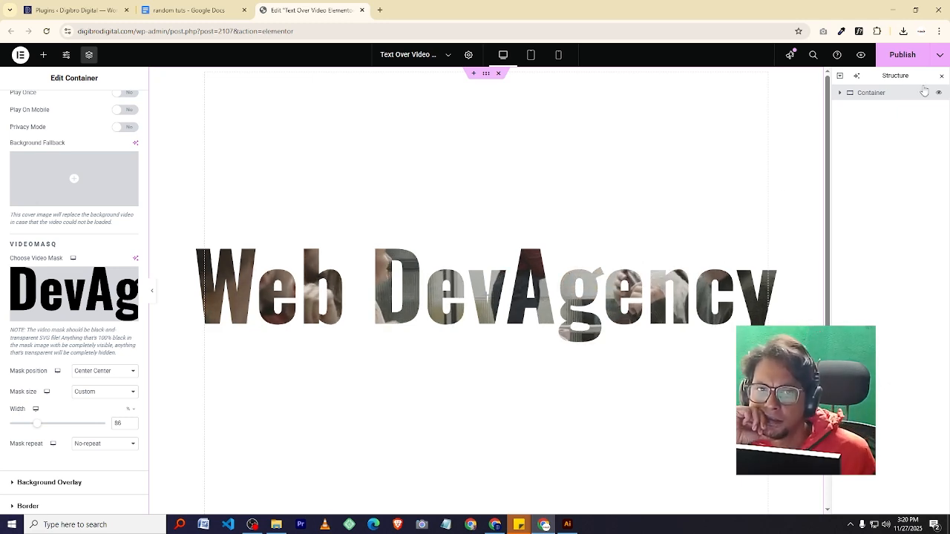
left_click(903, 55)
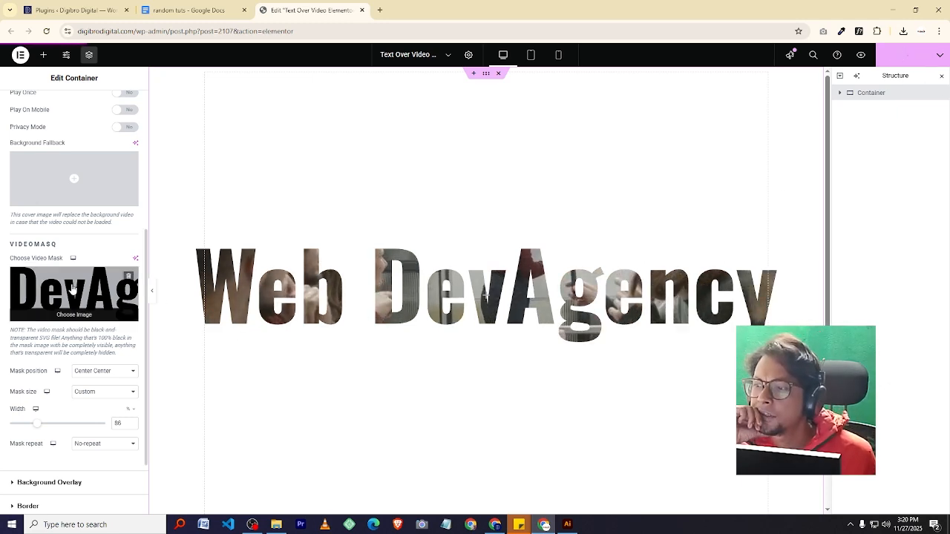
- Try to upload the svg file from the Downloads folder through the video mask's media chooser
left_click(126, 297)
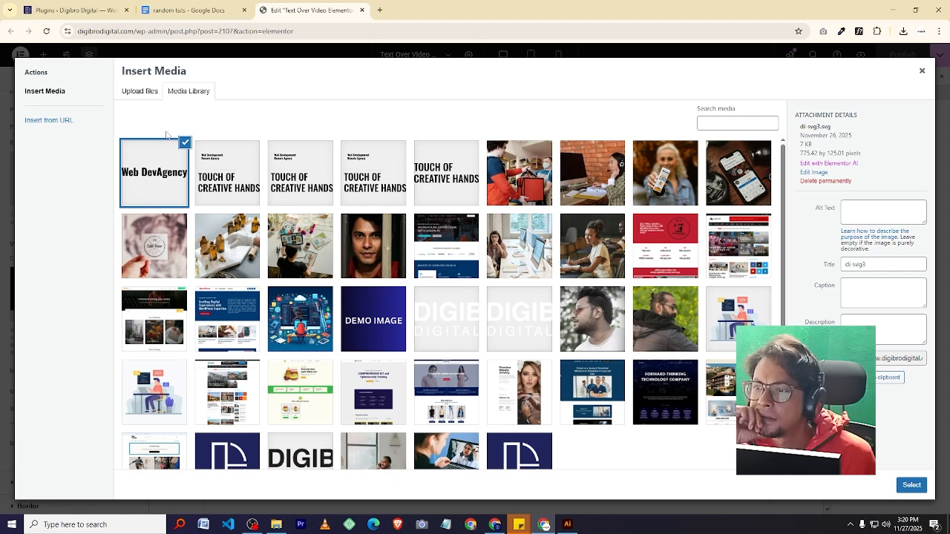
left_click(154, 95)
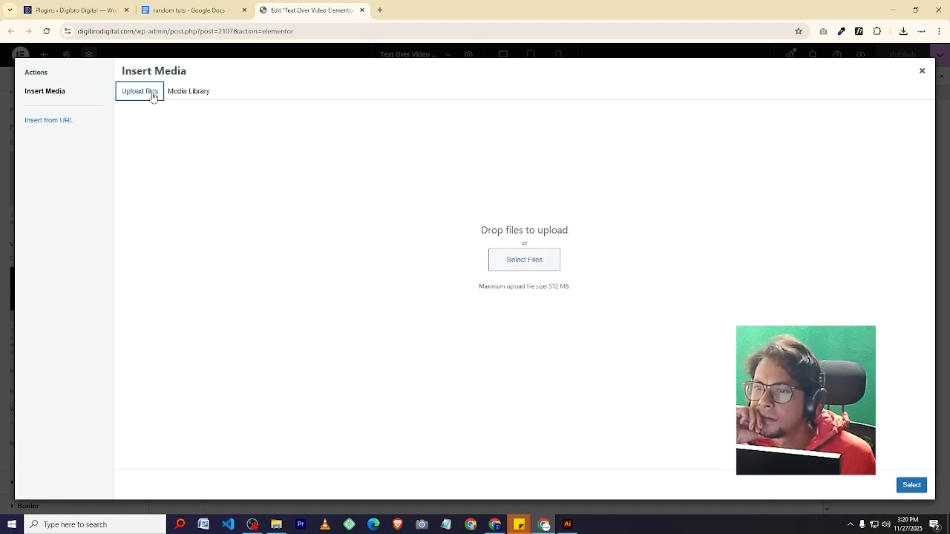
left_click(524, 259)
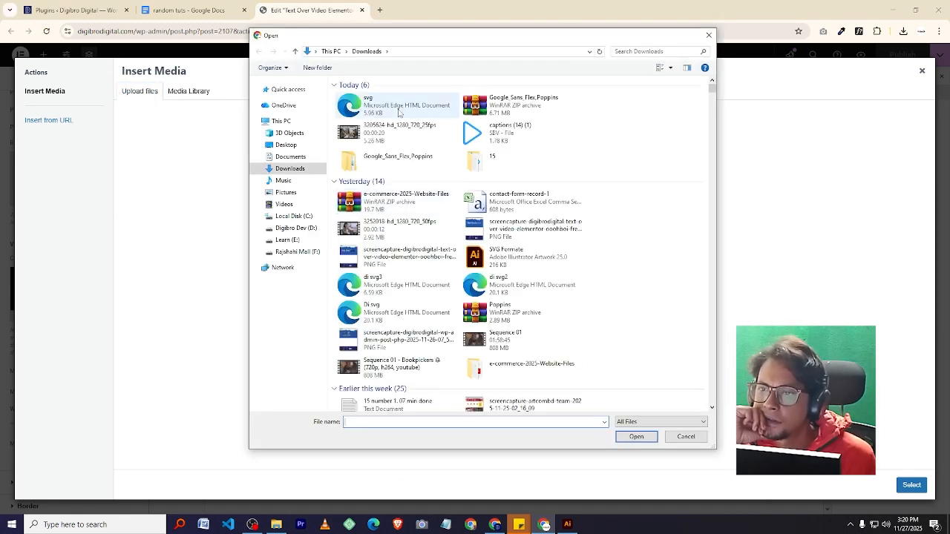
left_click(636, 439)
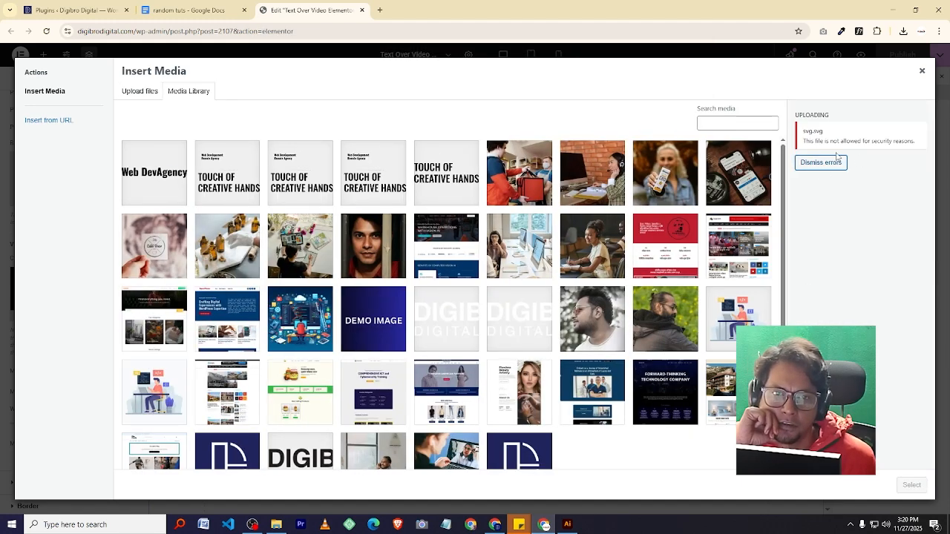
left_click(923, 70)
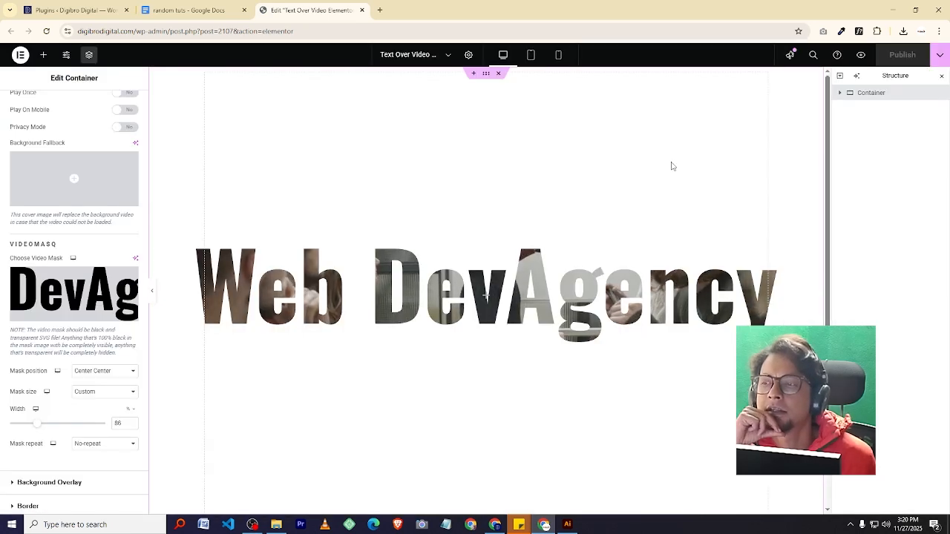
- Upload the svg file from the Downloads folder in the WordPress dashboard's Media Library
left_click(87, 14)
scroll(19, 148, "up", 5)
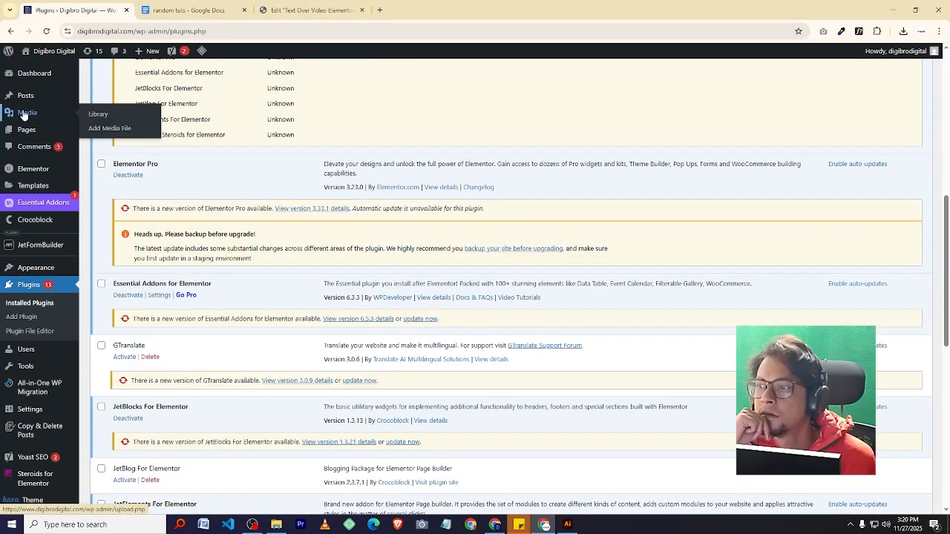
left_click(24, 113)
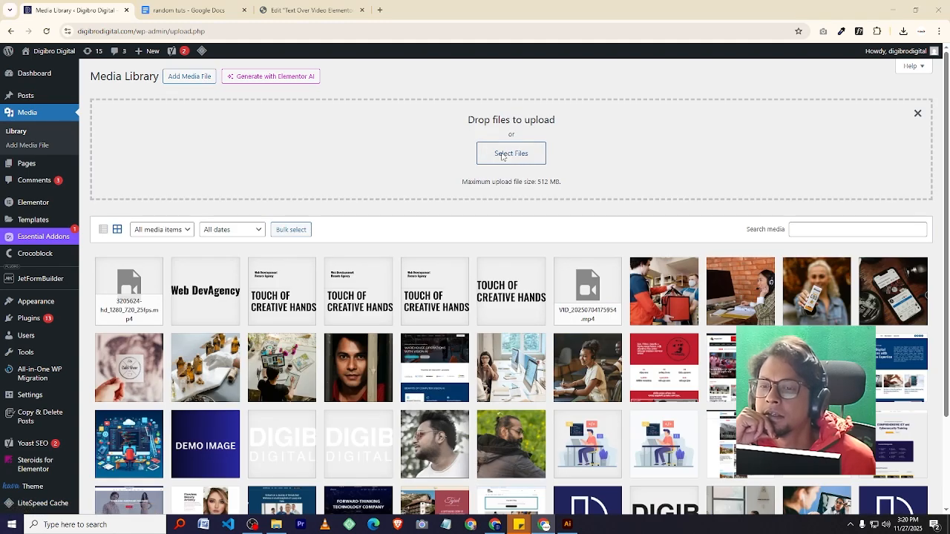
left_click(501, 156)
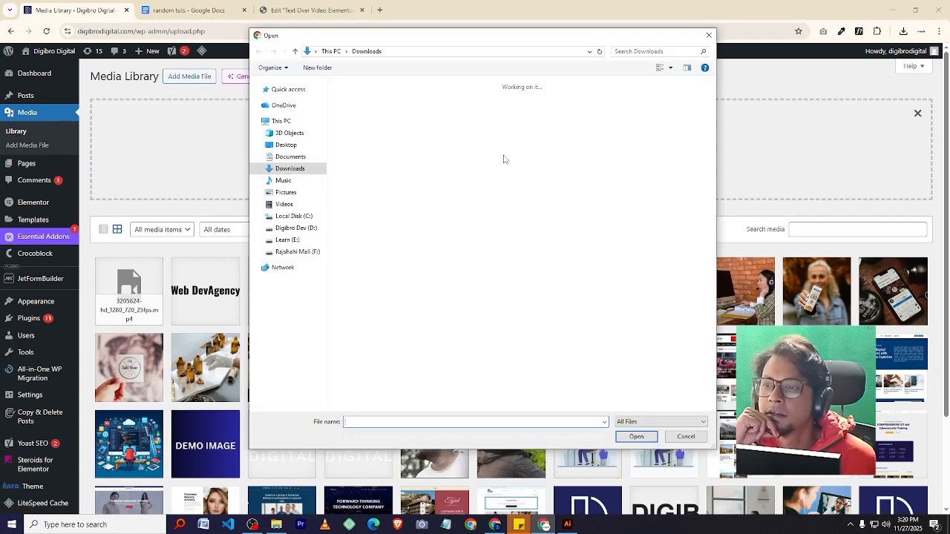
left_click(372, 105)
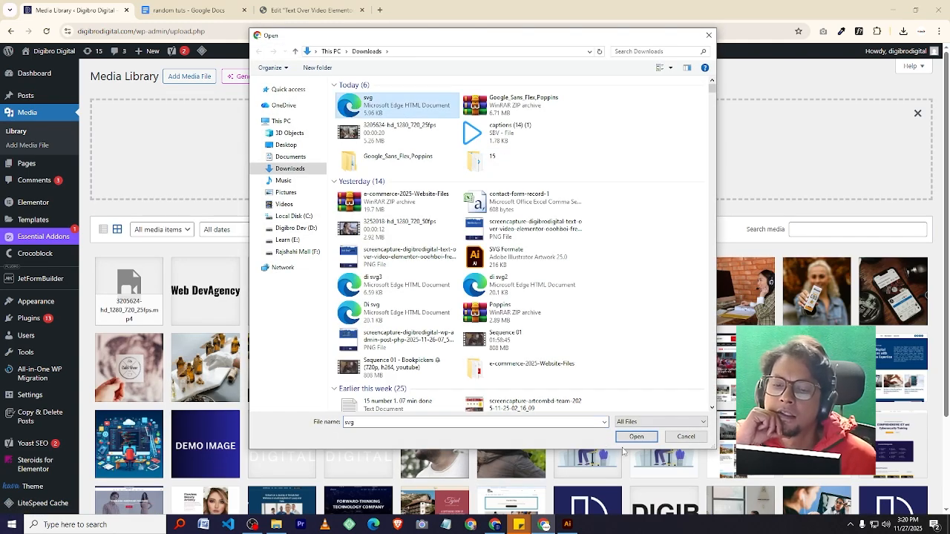
left_click(625, 438)
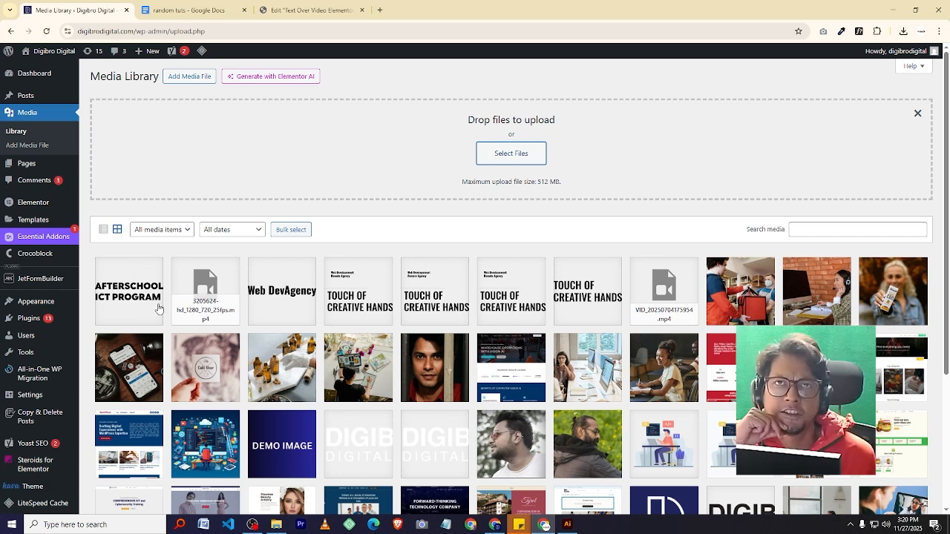
- Return to the Elementor editor, remove the container's current video mask, and check the media chooser for the uploaded svg file
left_click(299, 14)
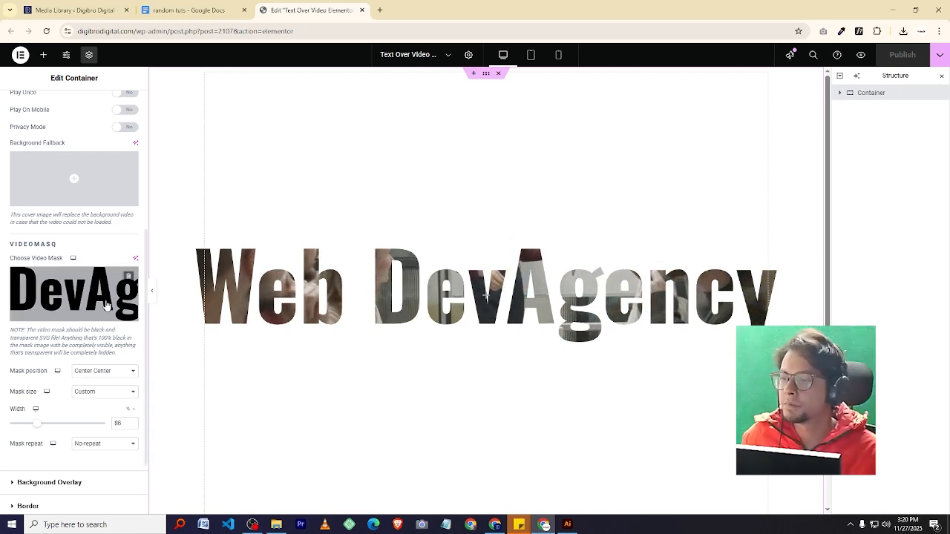
left_click(127, 275)
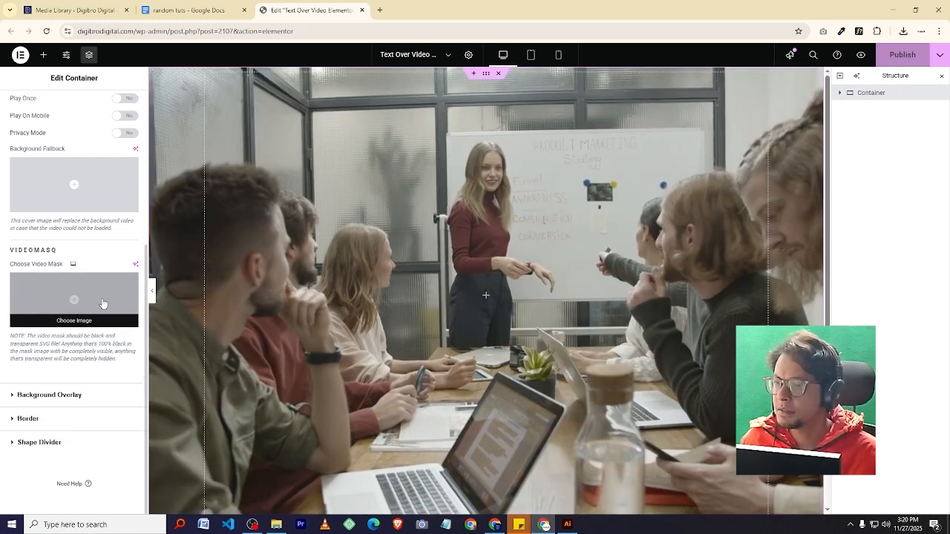
left_click(94, 297)
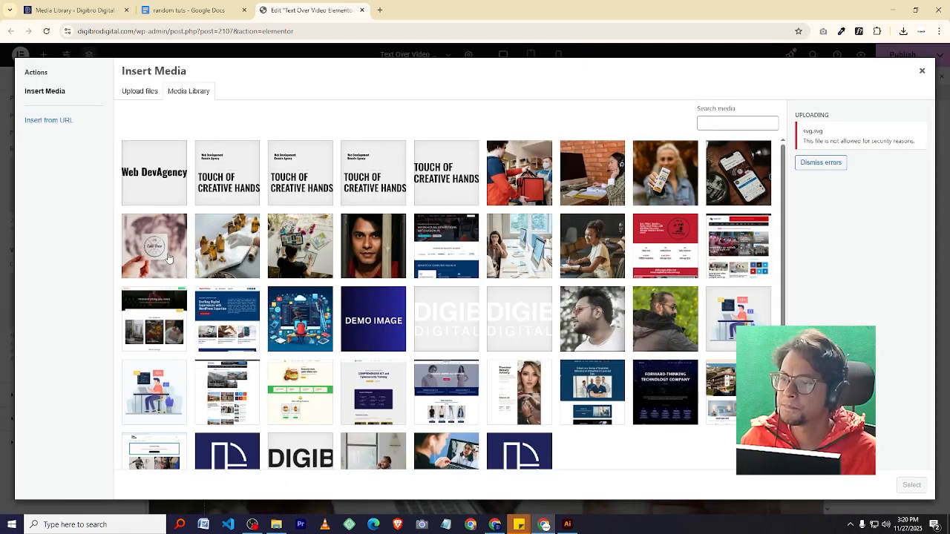
left_click(172, 185)
left_click(147, 91)
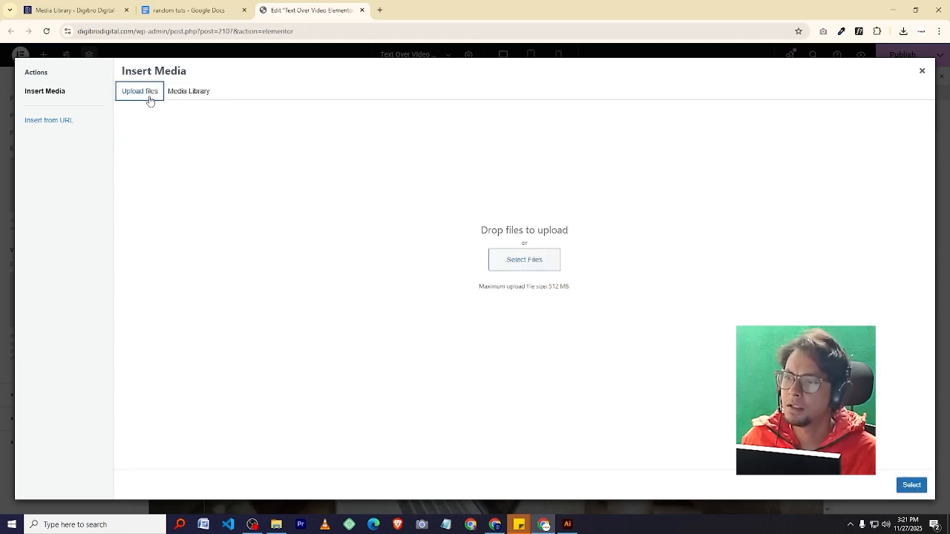
left_click(190, 92)
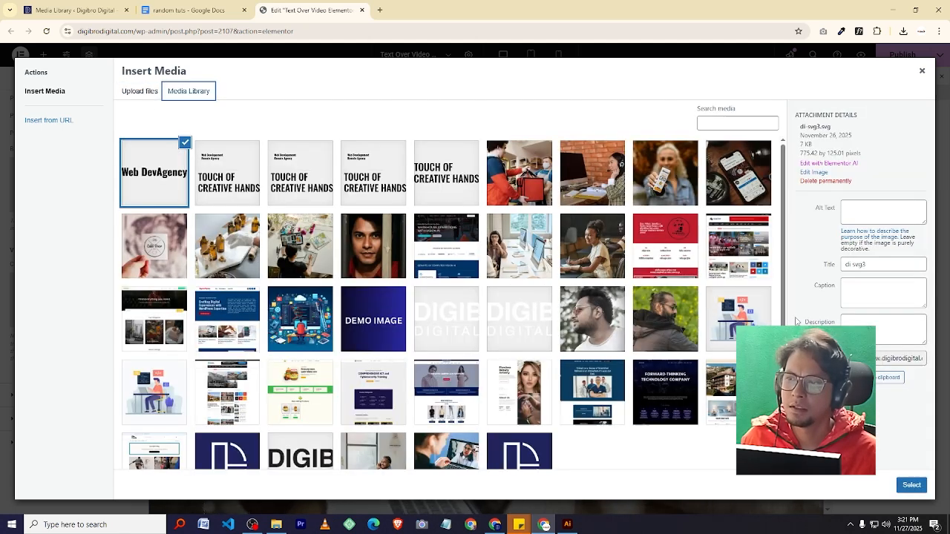
left_click(922, 72)
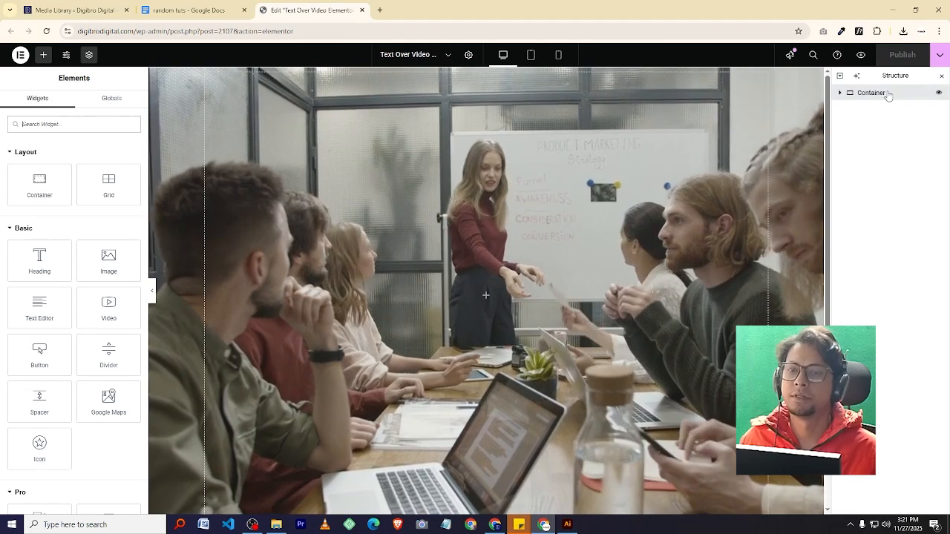
- Apply the uploaded AFTERSCHOOL ICT PROGRAM image svg.svg as the container's video mask
left_click(873, 93)
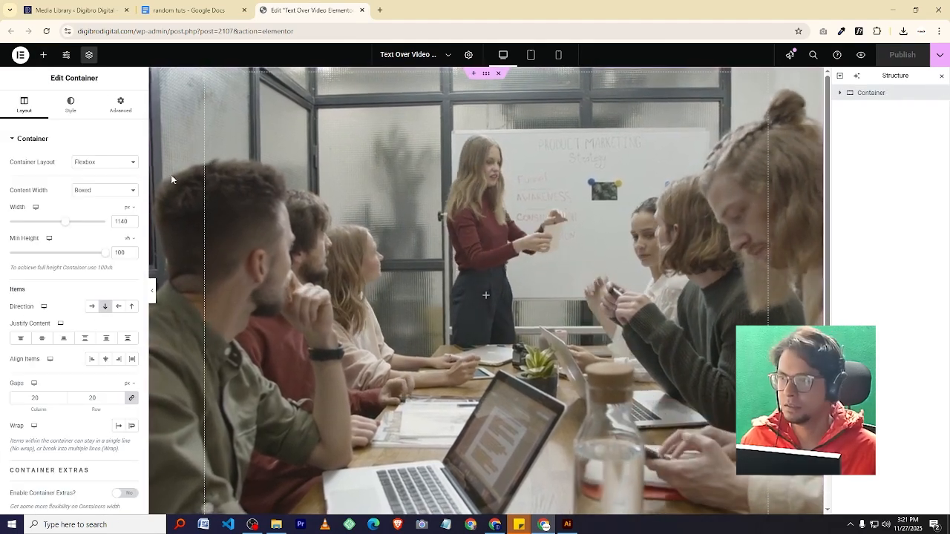
left_click(73, 108)
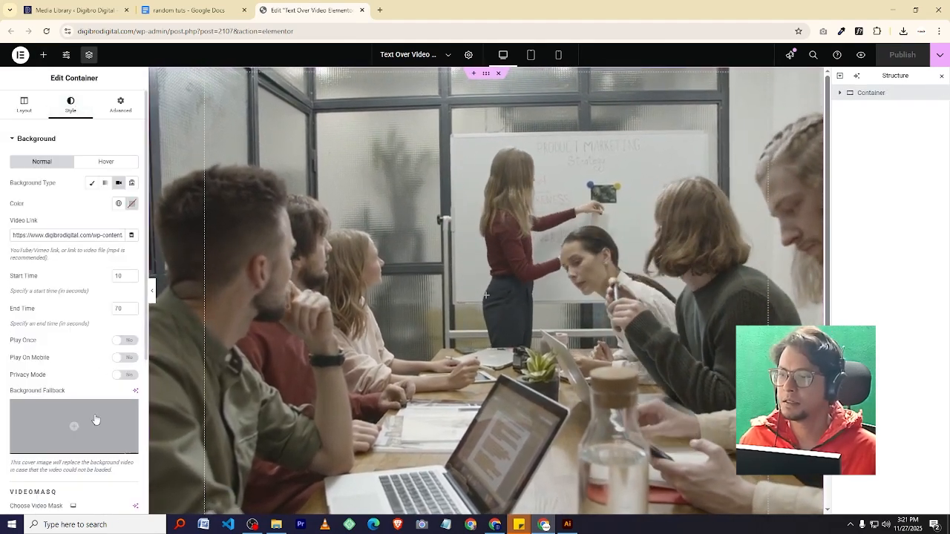
scroll(75, 416, "down", 2)
left_click(75, 372)
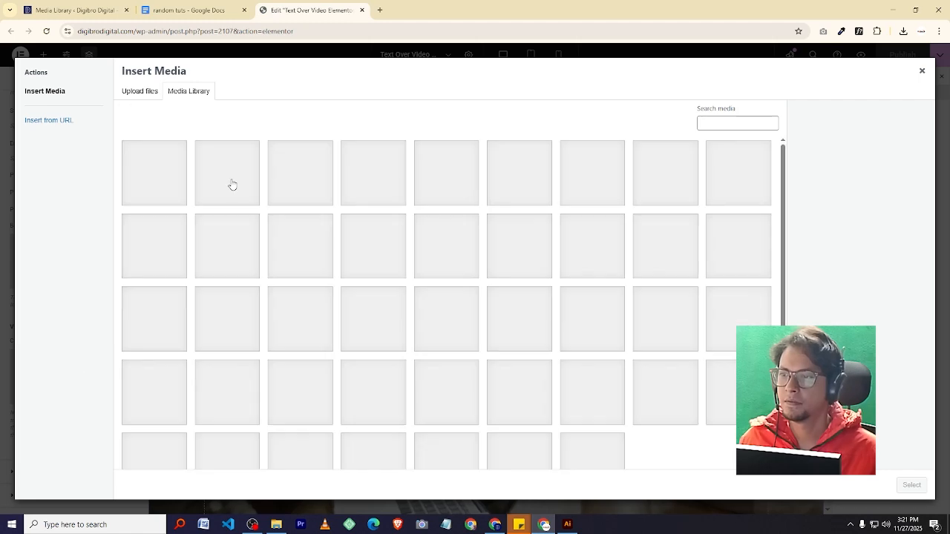
left_click(176, 178)
left_click(902, 492)
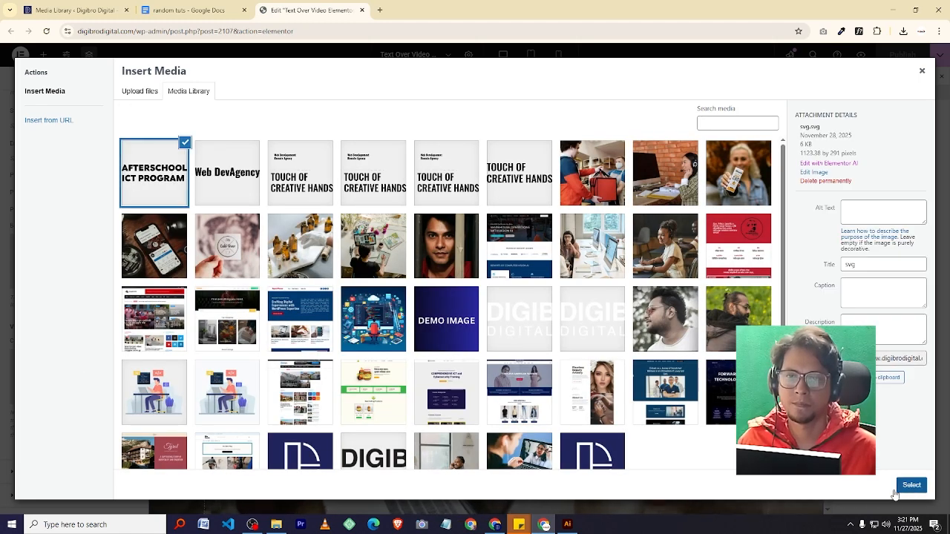
- Preview the masked video text at full width without the editing panel, and return to the container's background style settings
left_click(156, 302)
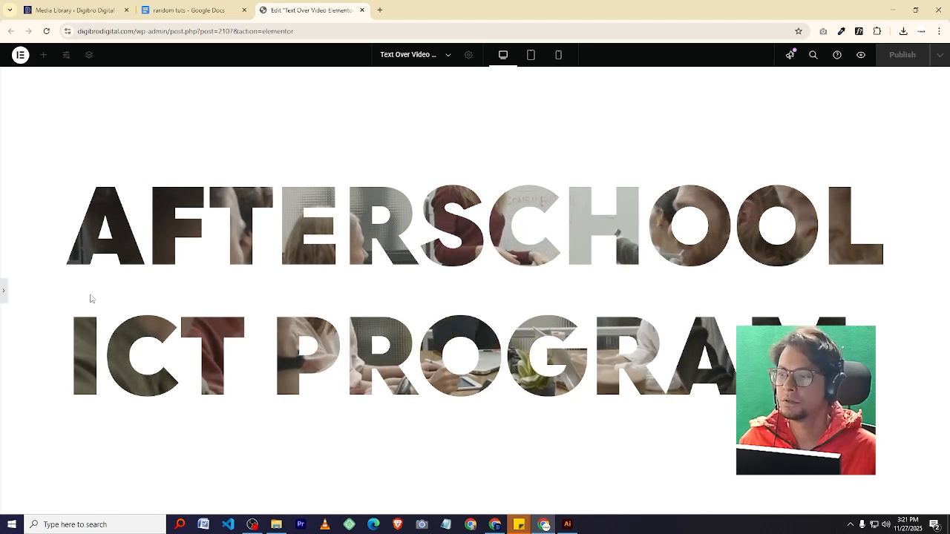
left_click(3, 292)
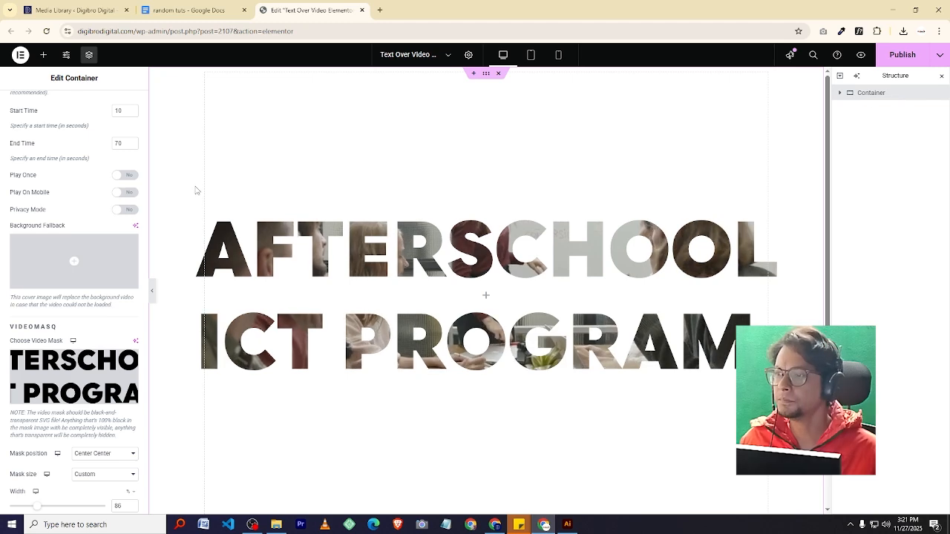
scroll(64, 153, "up", 3)
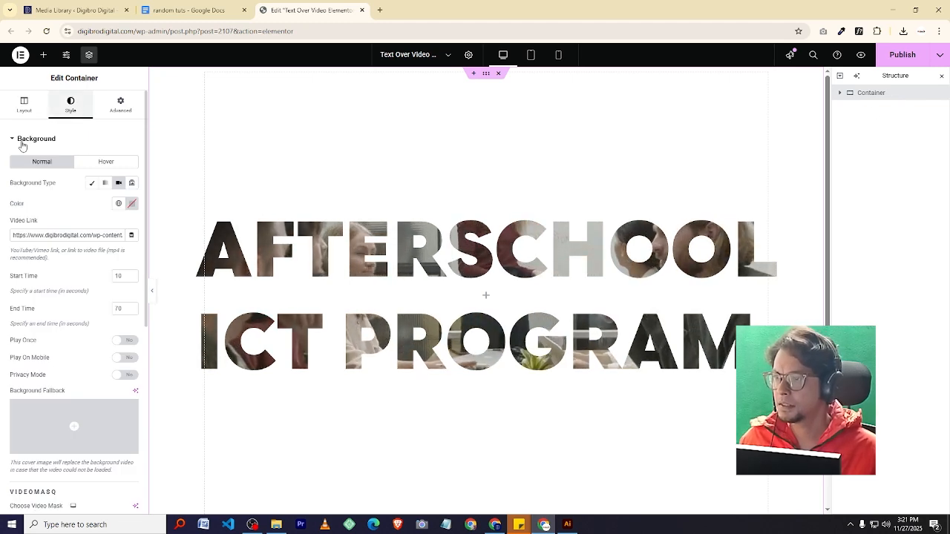
left_click(22, 141)
left_click(22, 141)
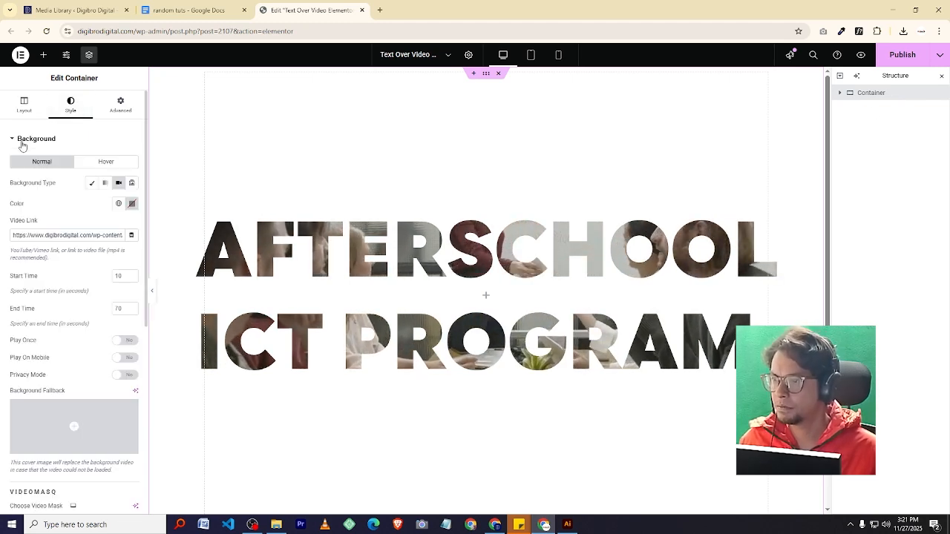
- Set the container's video background color to the red global color and preview the section without the editing panel
left_click(118, 203)
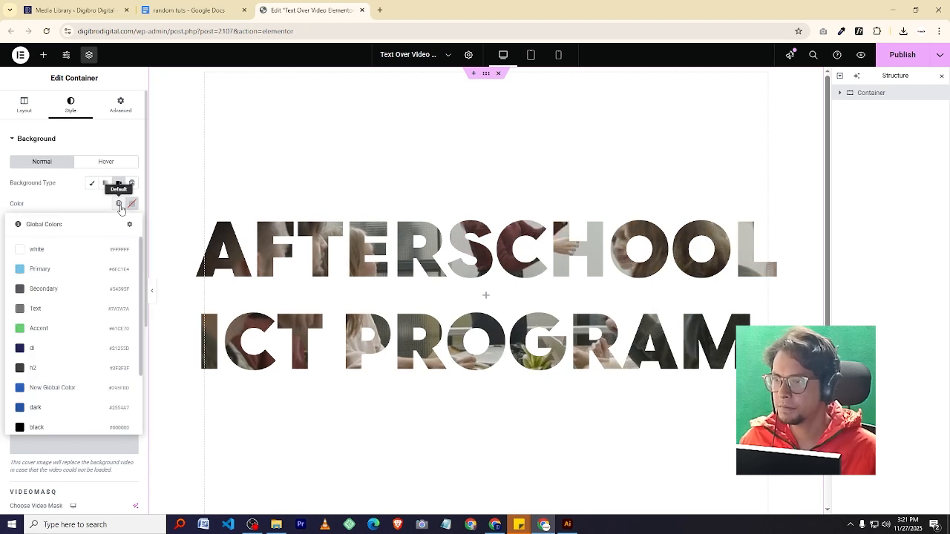
scroll(91, 319, "down", 3)
left_click(58, 364)
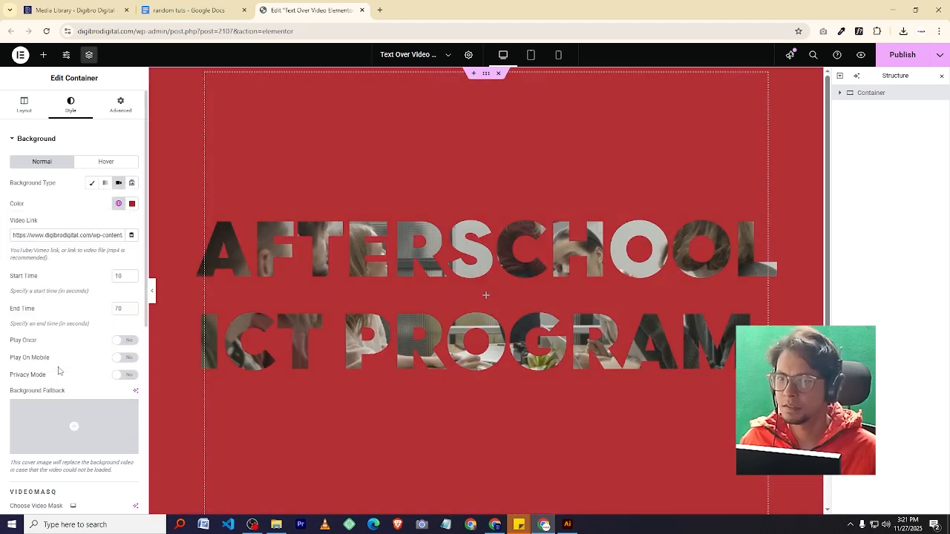
left_click(152, 293)
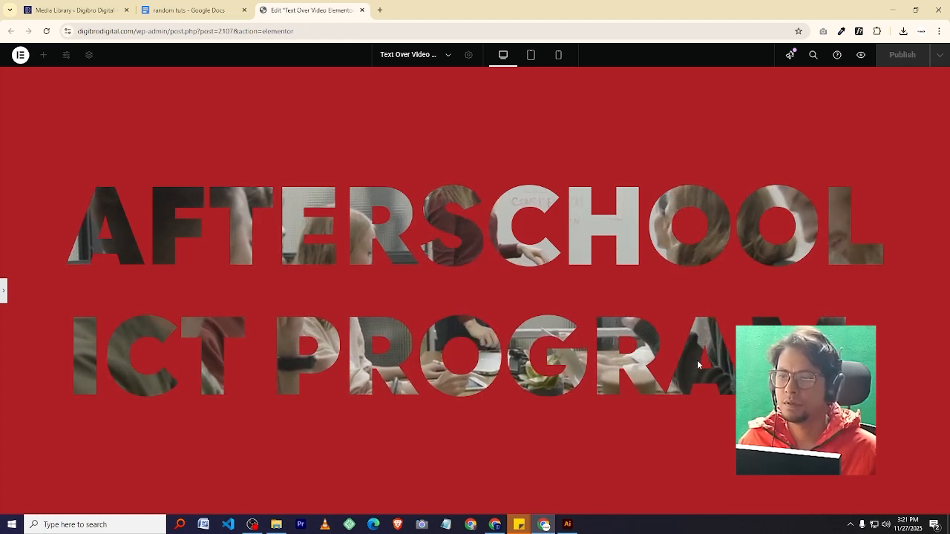
left_click(4, 295)
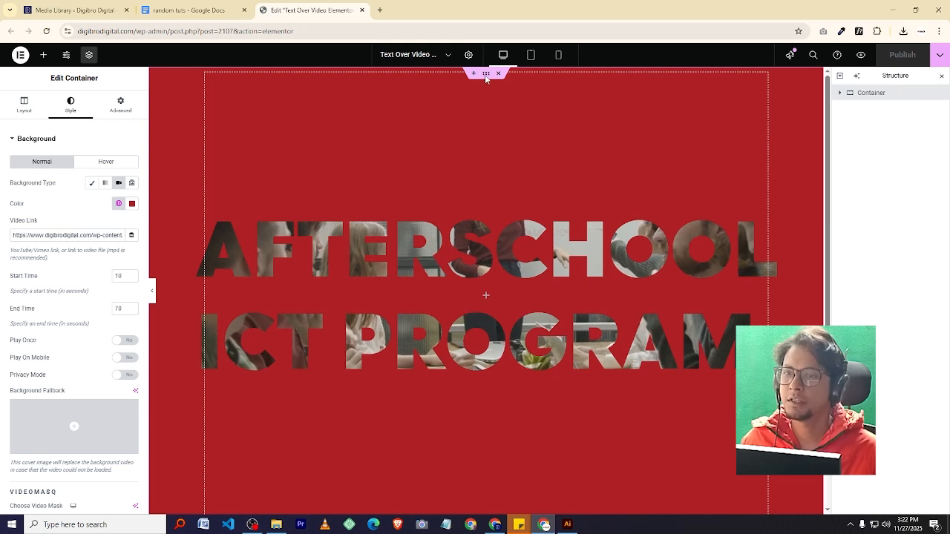
- Try several shapes for the container's top shape divider, including Mountains and Pyramids, and settle on Clouds
left_click(43, 54)
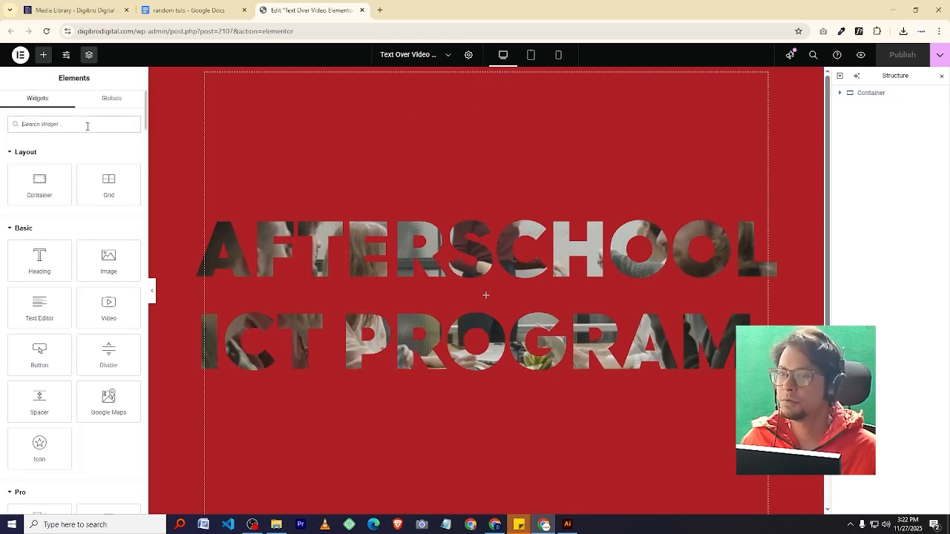
left_click(870, 93)
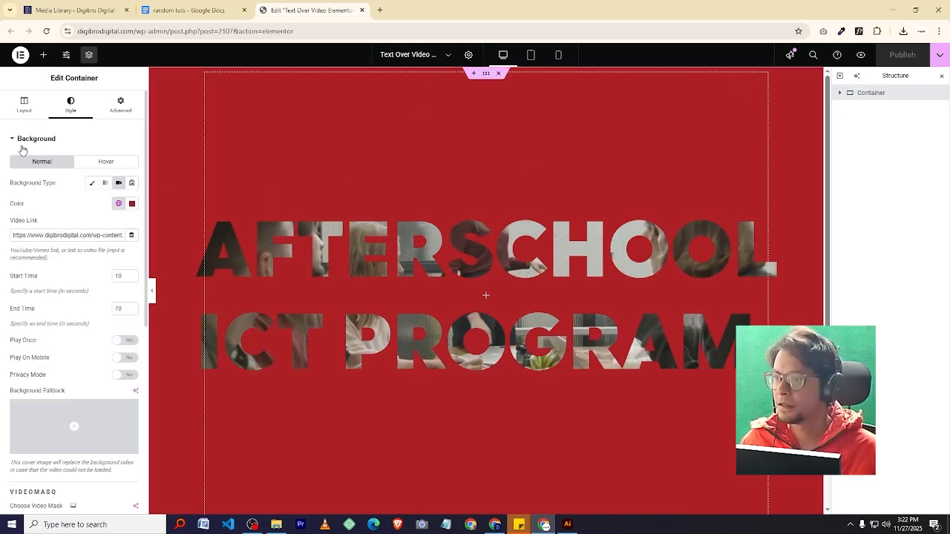
left_click(23, 141)
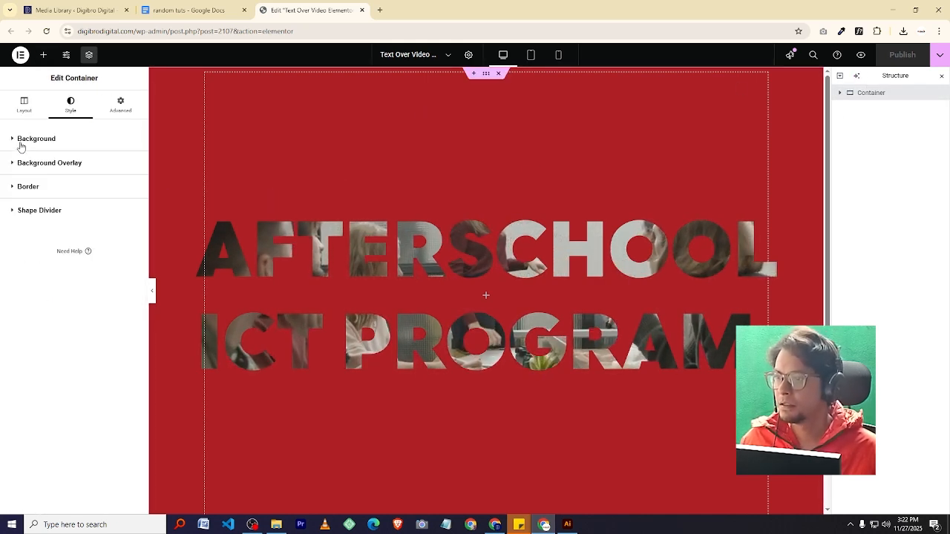
left_click(12, 212)
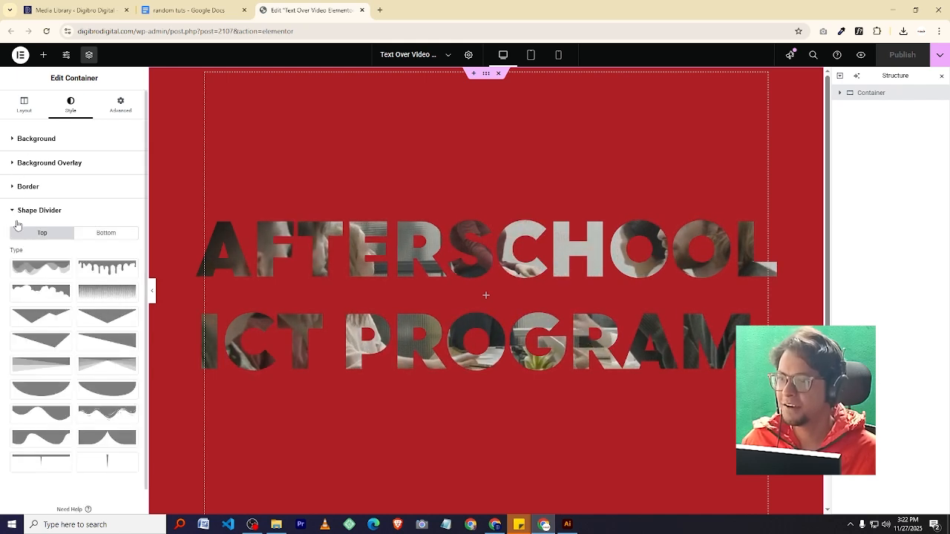
left_click(44, 269)
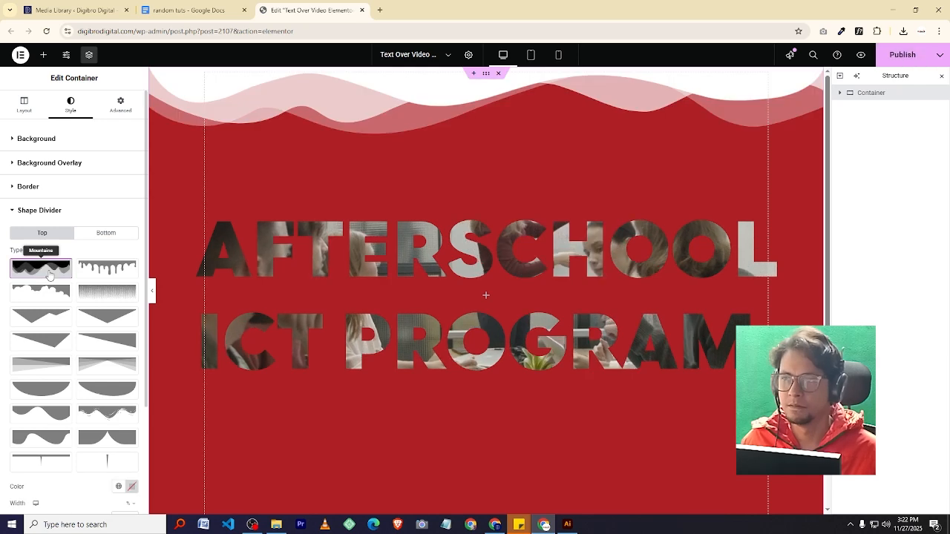
left_click(114, 274)
left_click(111, 292)
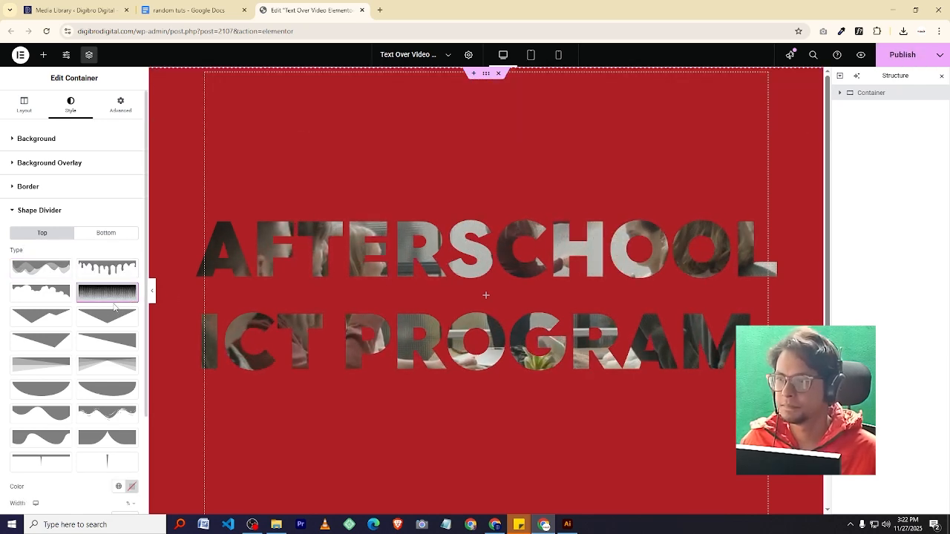
left_click(34, 294)
left_click(33, 313)
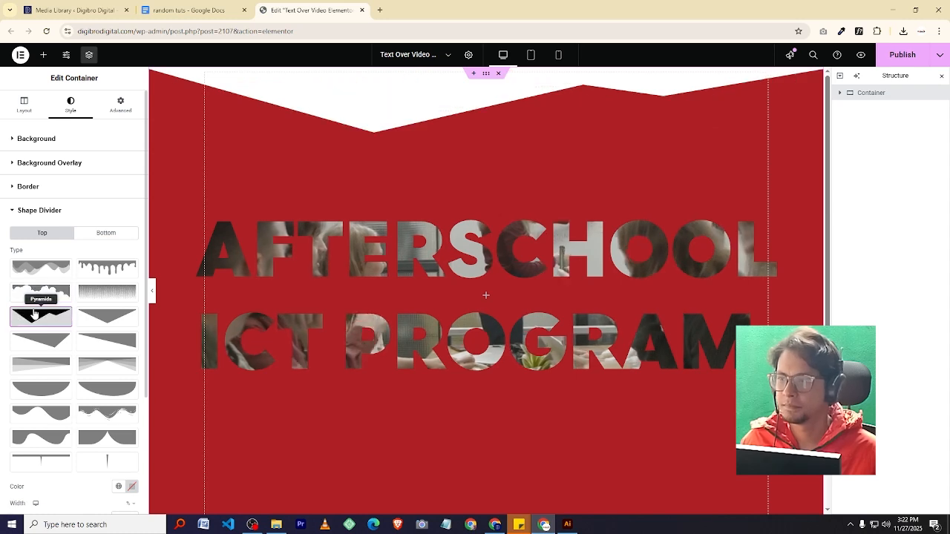
left_click(39, 296)
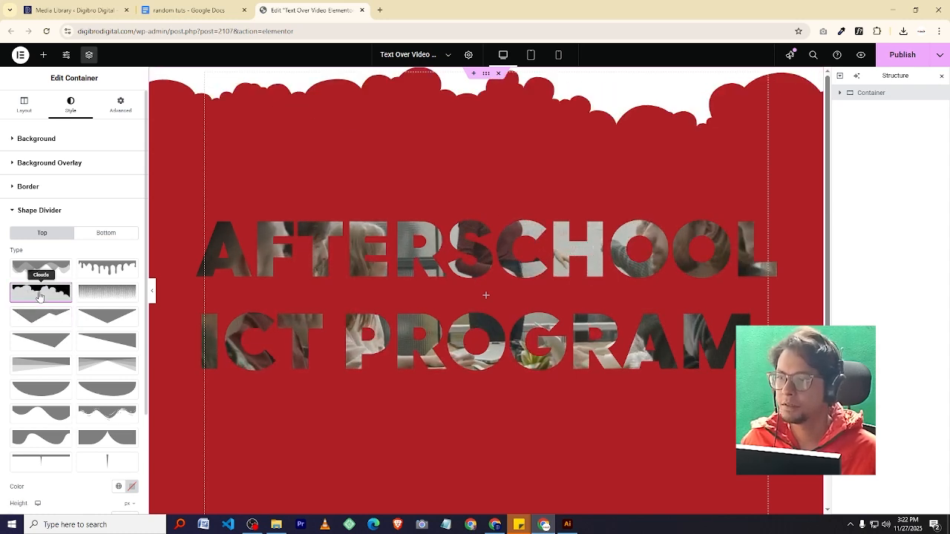
- Try a curved shape for the container's bottom shape divider and replace it with the Mountains shape
left_click(107, 235)
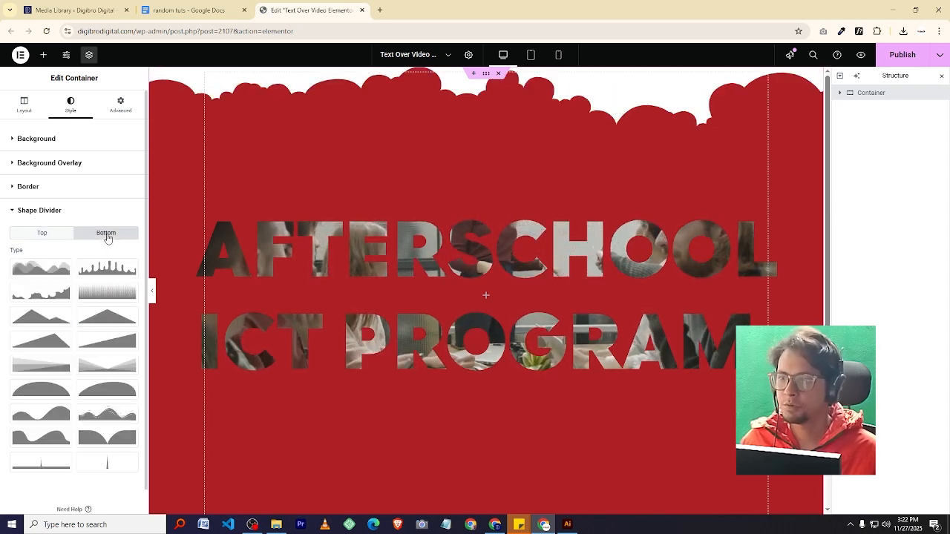
left_click(115, 399)
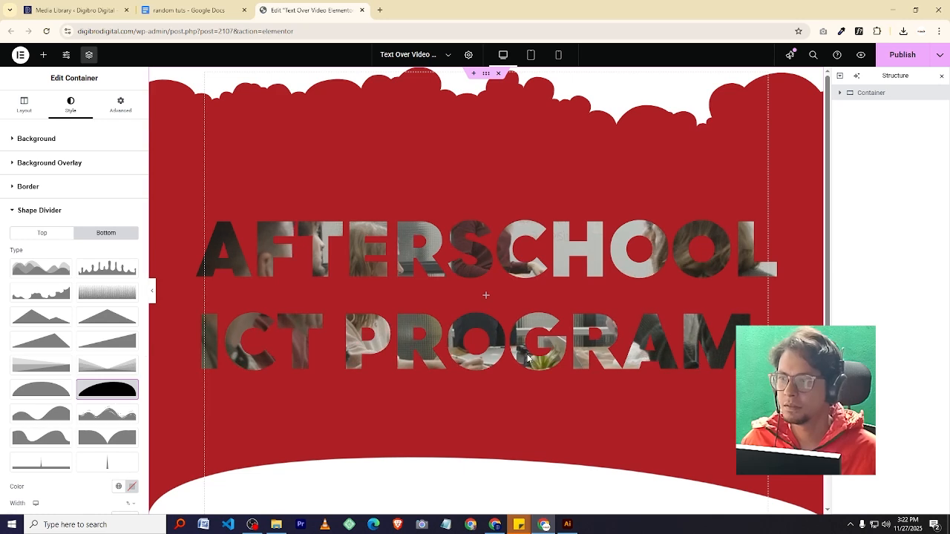
scroll(613, 366, "down", 2)
scroll(612, 366, "up", 2)
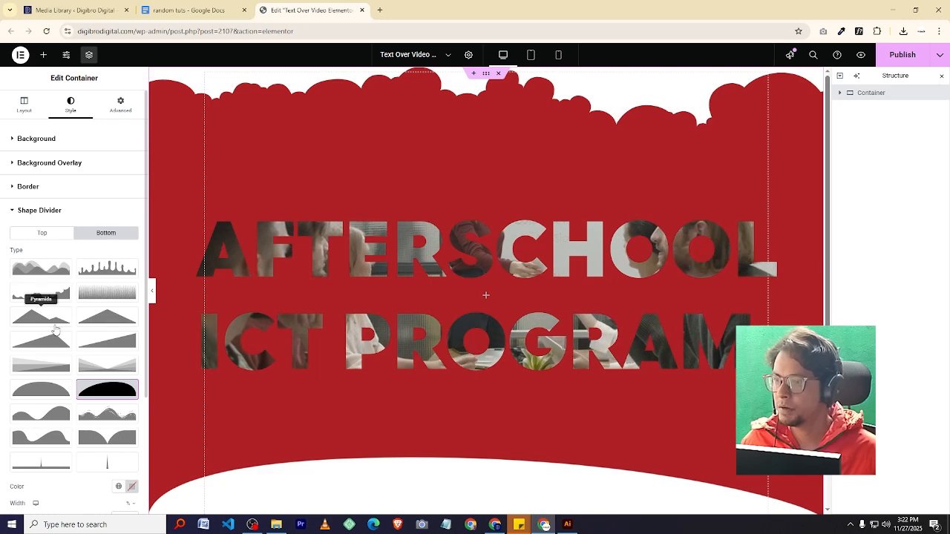
left_click(43, 271)
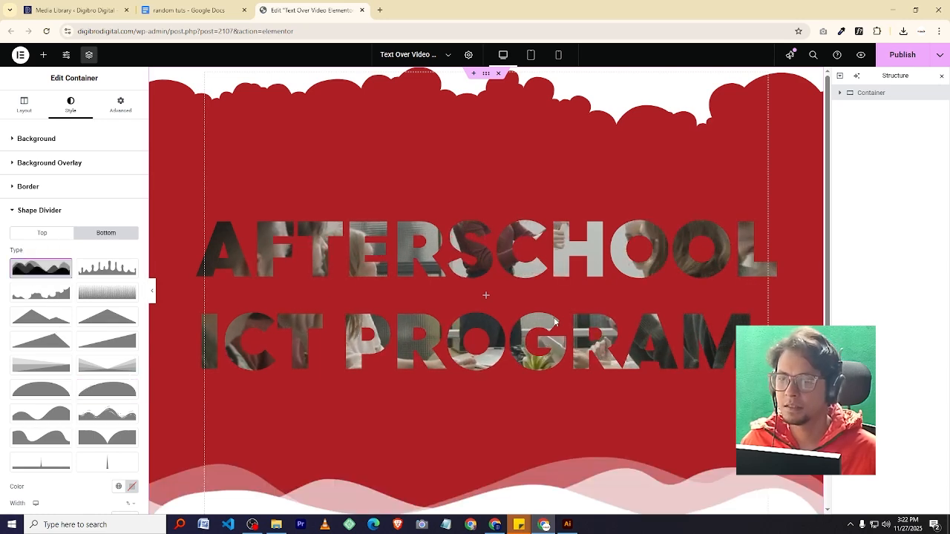
scroll(615, 392, "down", 2)
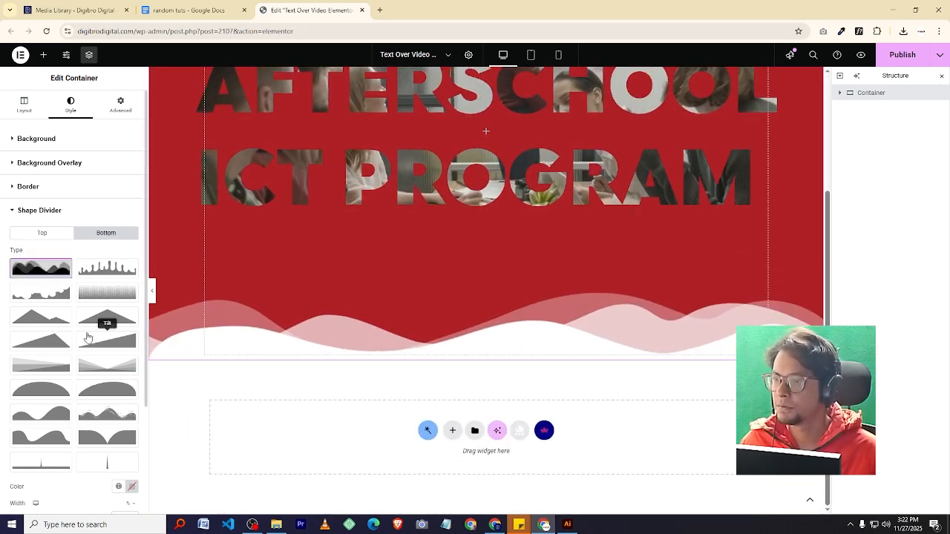
scroll(89, 326, "down", 1)
scroll(87, 337, "up", 1)
scroll(87, 338, "down", 2)
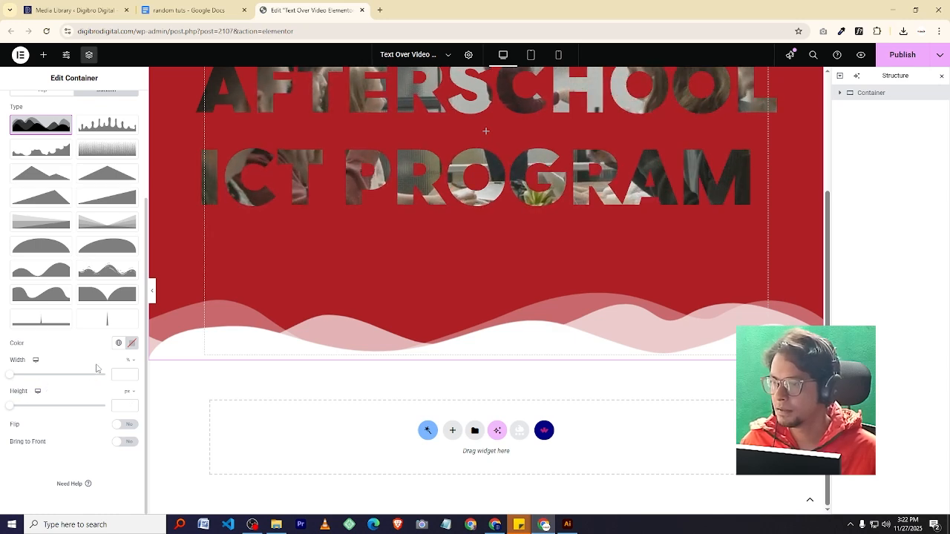
scroll(248, 275, "up", 2)
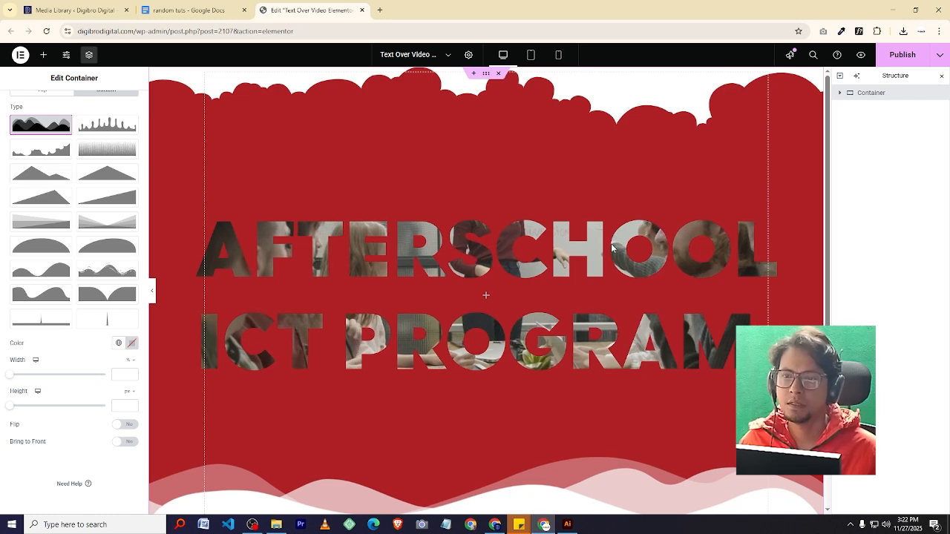
scroll(611, 244, "down", 1)
scroll(445, 253, "up", 1)
scroll(82, 224, "up", 2)
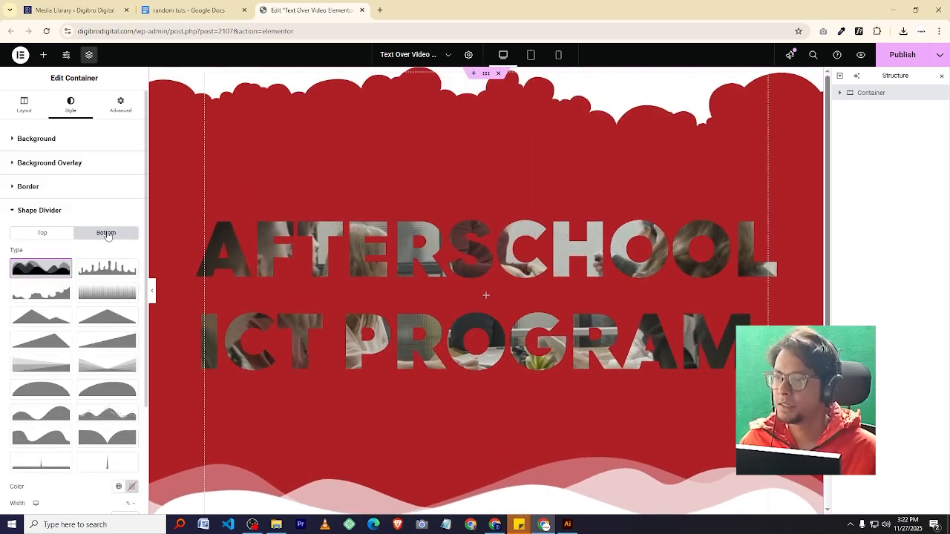
- Change the container's top shape divider to Mountains
scroll(111, 260, "down", 2)
scroll(117, 277, "up", 1)
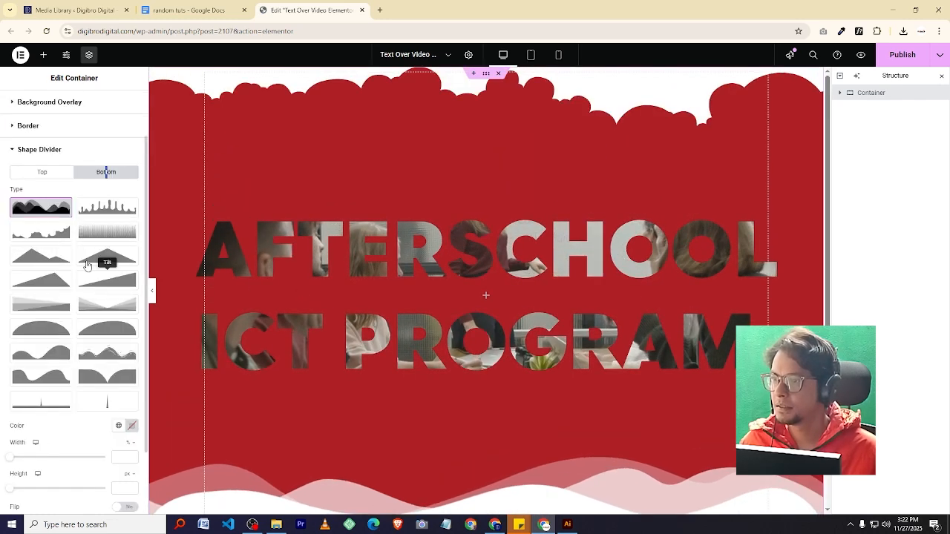
left_click(41, 172)
left_click(41, 207)
scroll(51, 214, "up", 1)
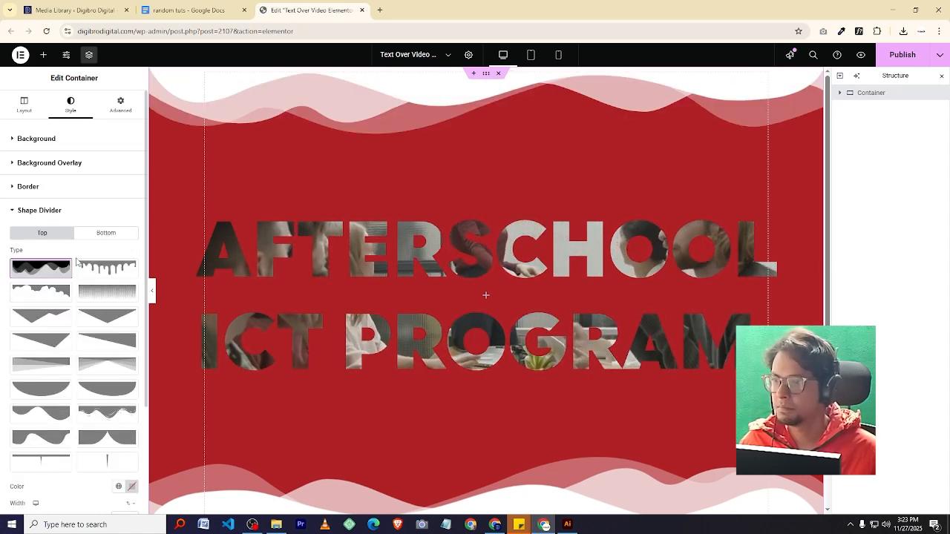
- Try the Flip and Bring to Front options on the top Mountains shape divider
scroll(82, 272, "down", 2)
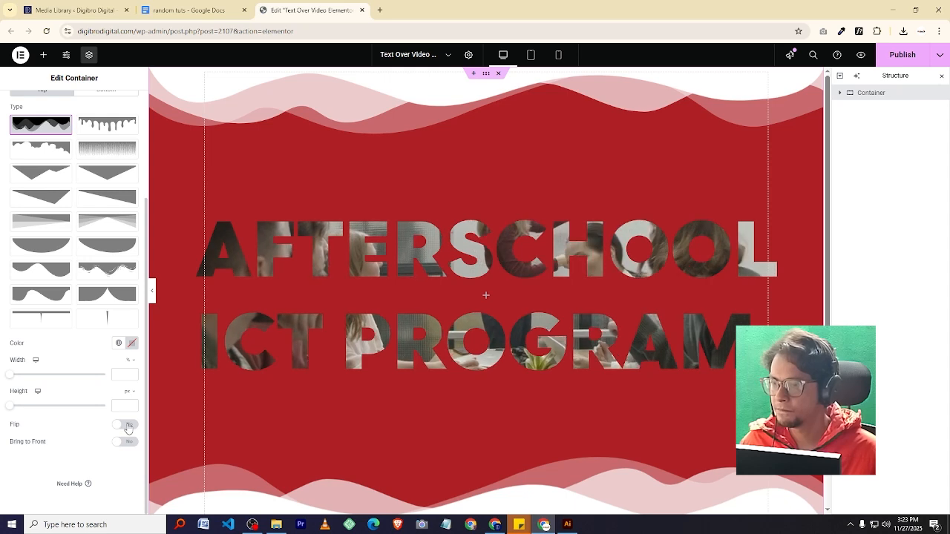
left_click(126, 425)
left_click(117, 425)
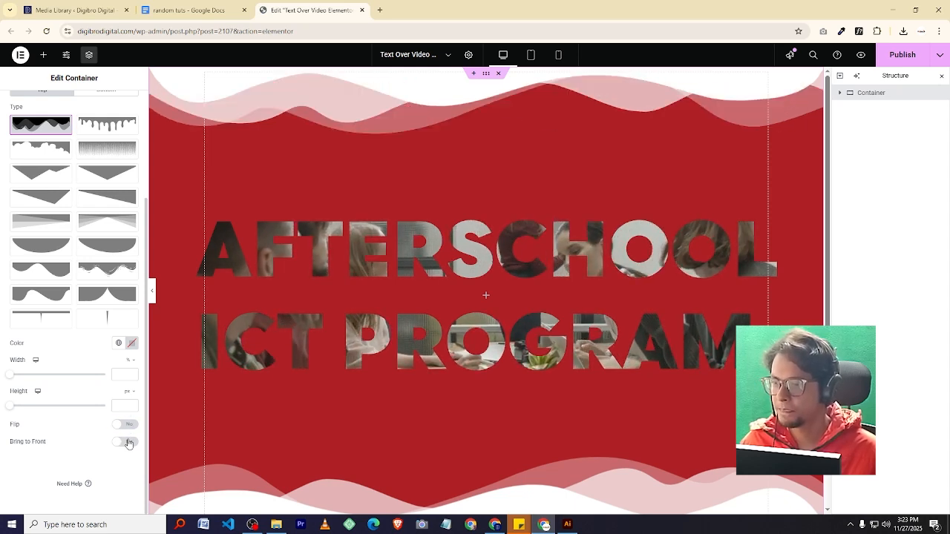
left_click(122, 442)
scroll(128, 242, "up", 2)
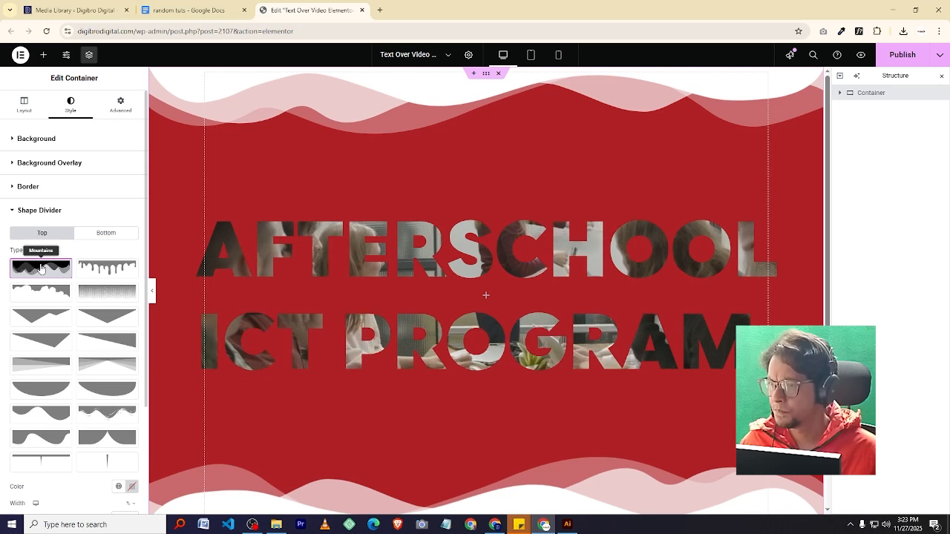
scroll(54, 270, "down", 1)
scroll(73, 308, "down", 1)
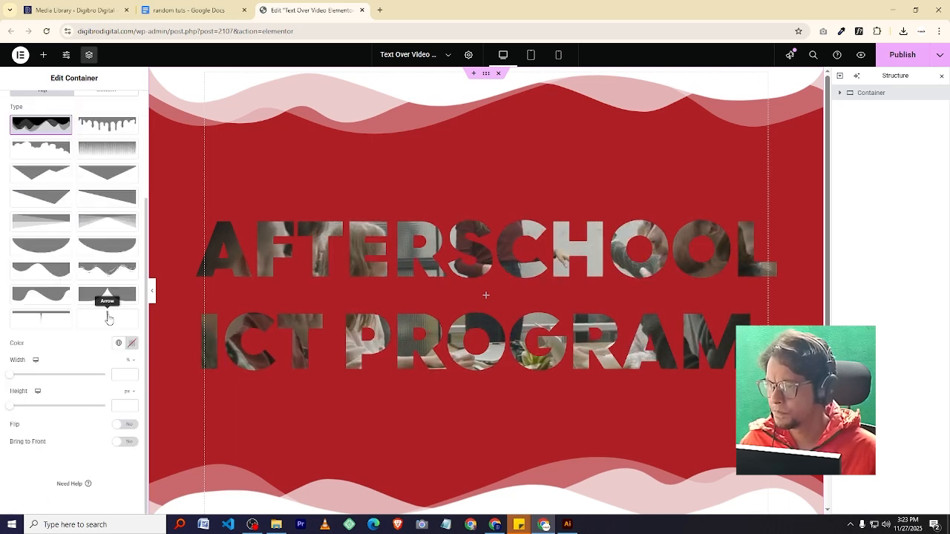
scroll(86, 282, "up", 2)
- Remove the Mountains shape dividers from both the top and the bottom of the container
left_click(40, 267)
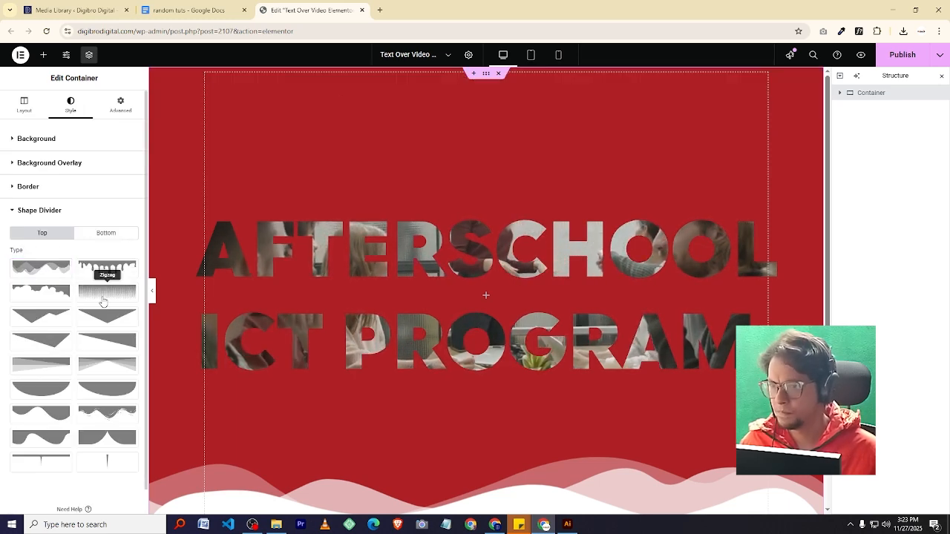
scroll(535, 357, "down", 2)
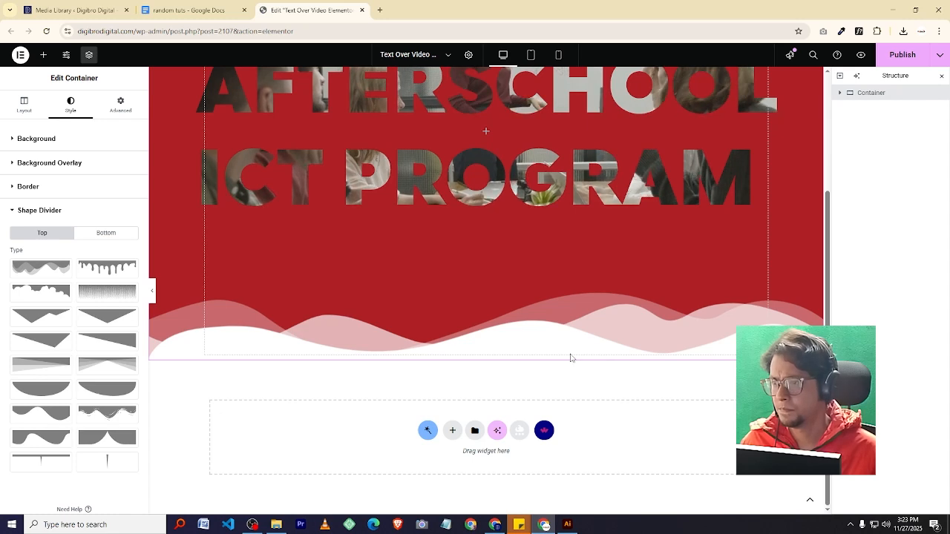
left_click(130, 233)
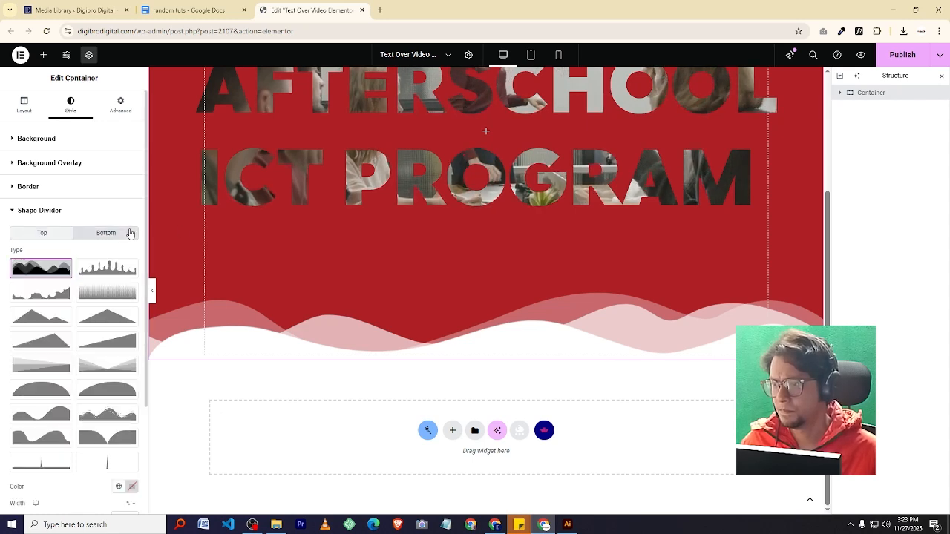
left_click(39, 268)
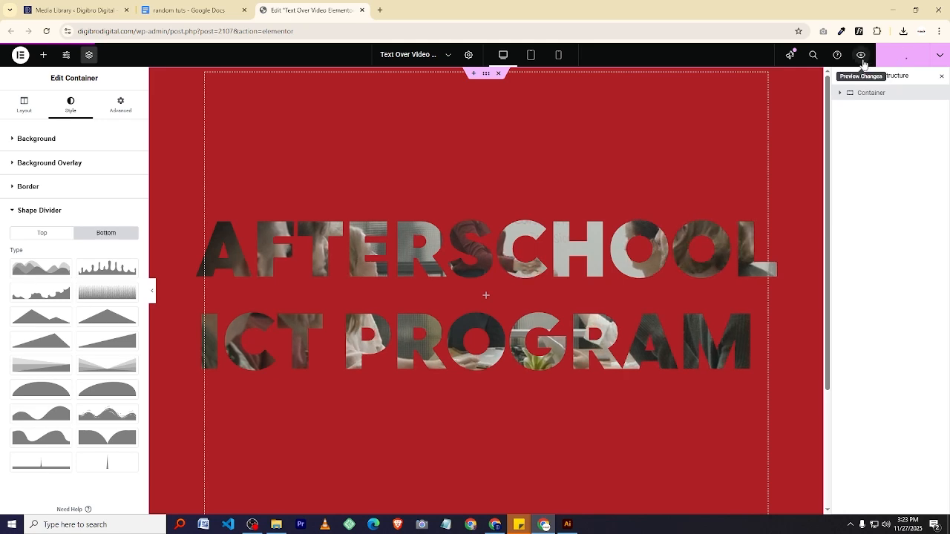
- Preview the page in a separate browser tab, and return to editing the container in Elementor
left_click(861, 55)
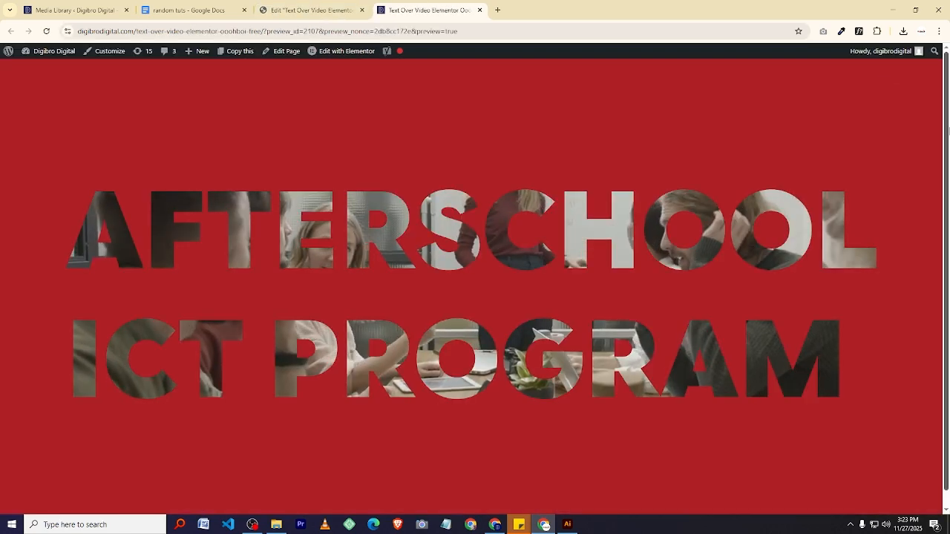
left_click(304, 9)
left_click(489, 77)
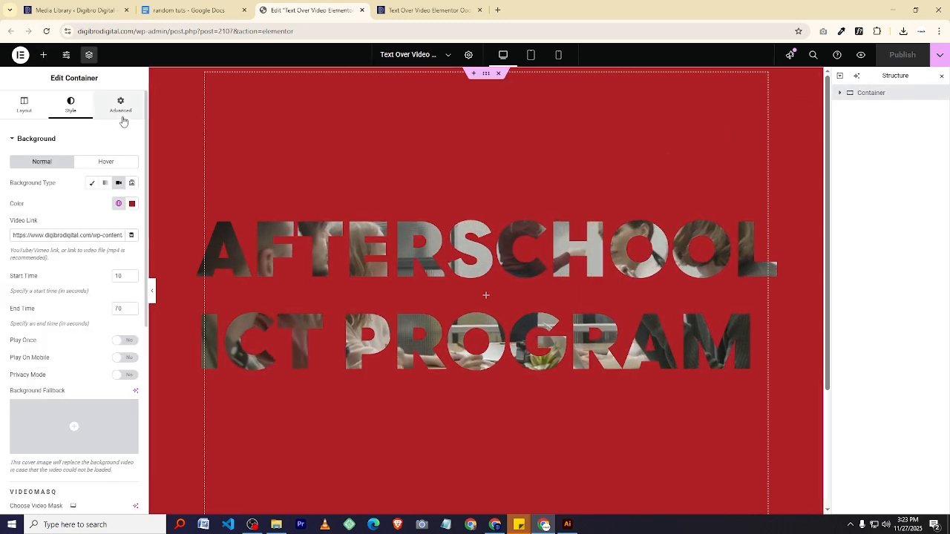
- Give the container a Fade In entrance animation with a Slow animation duration
left_click(120, 105)
scroll(112, 311, "down", 10)
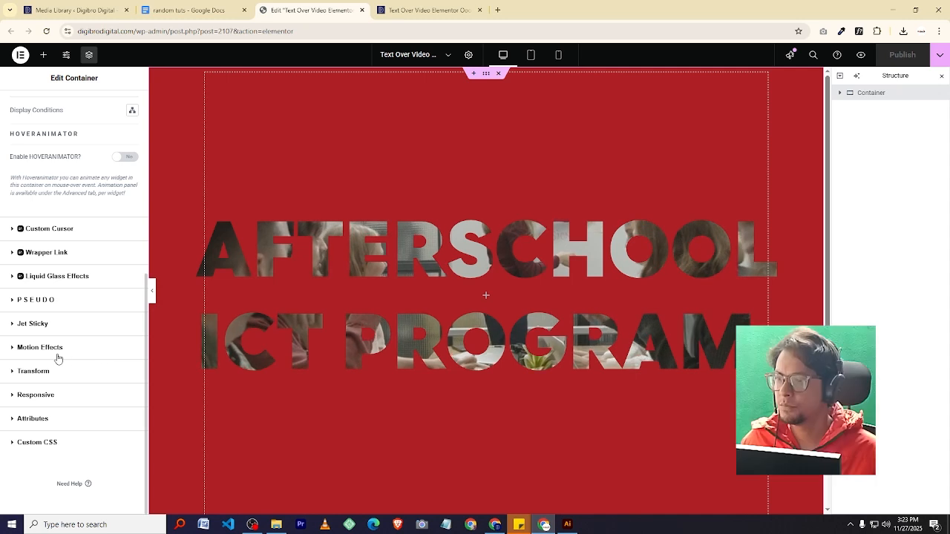
left_click(40, 348)
scroll(71, 353, "down", 2)
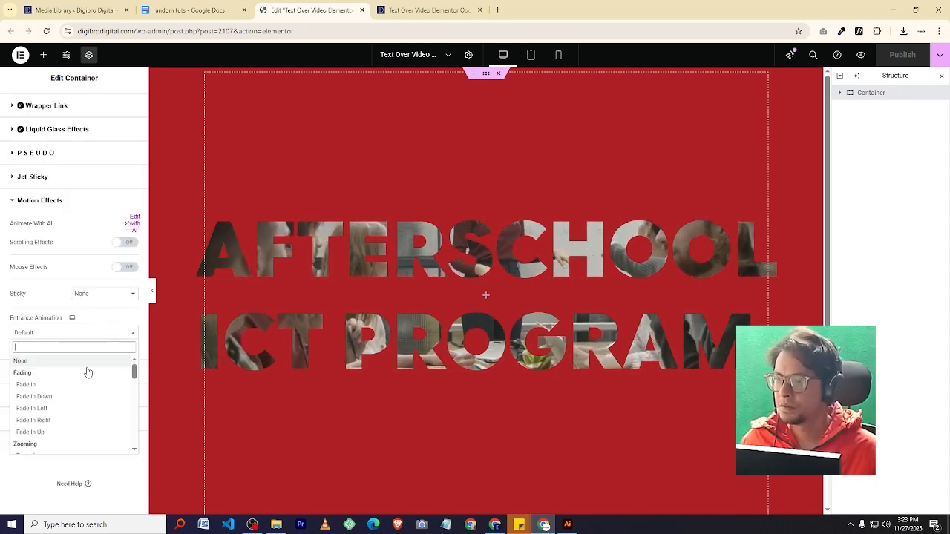
left_click(84, 387)
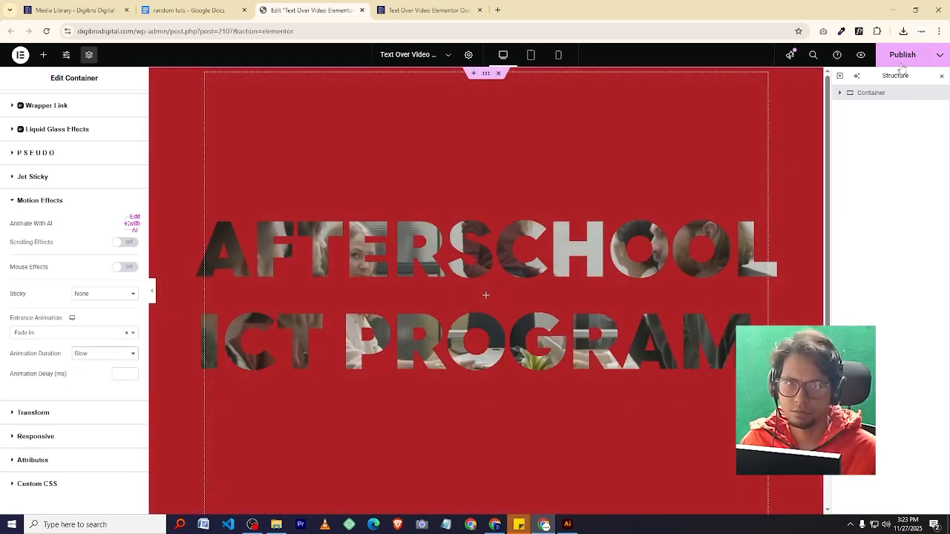
- Publish the page and preview the animated text-over-video section in the browser
left_click(902, 64)
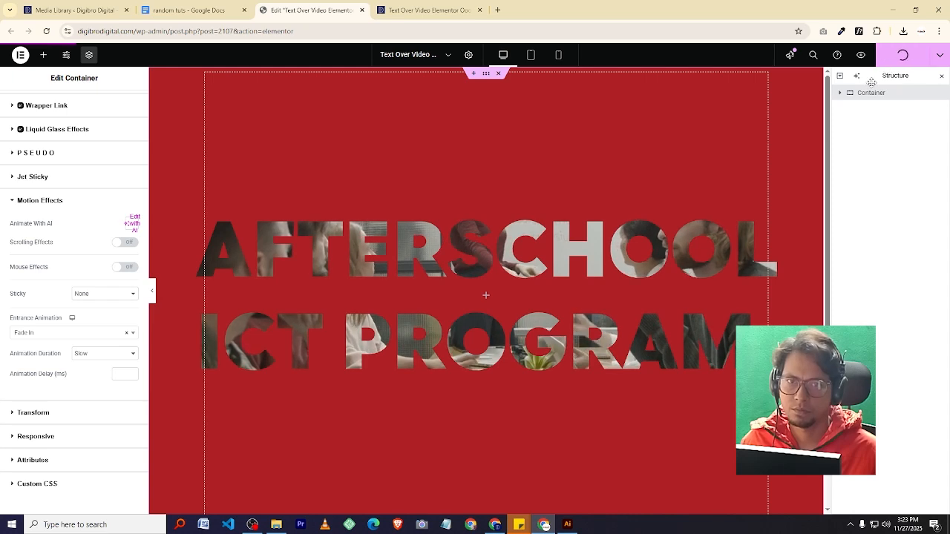
left_click(862, 57)
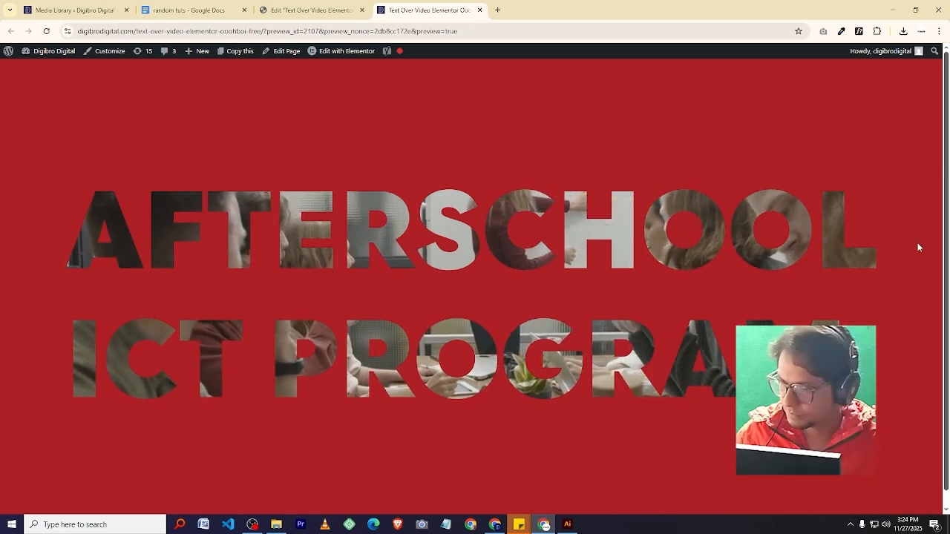
left_click(252, 524)
left_click(765, 321)
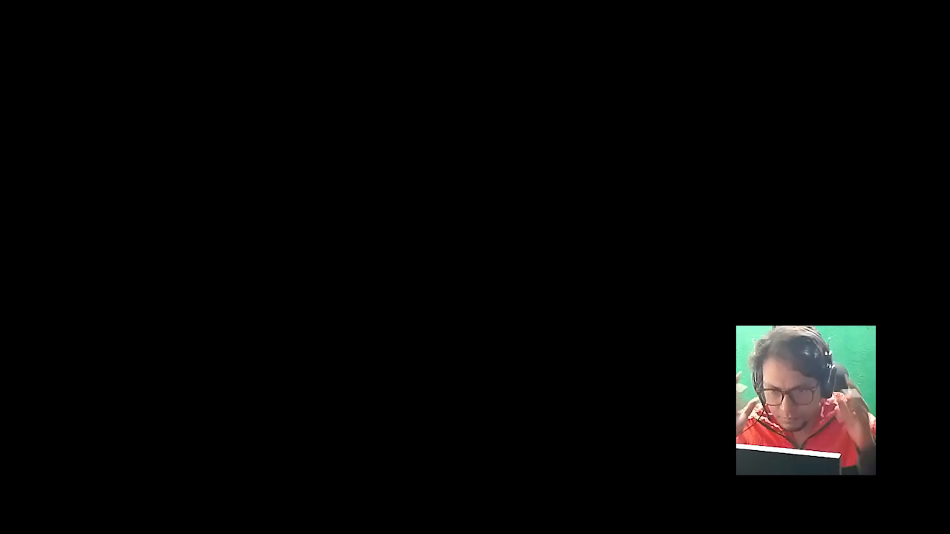